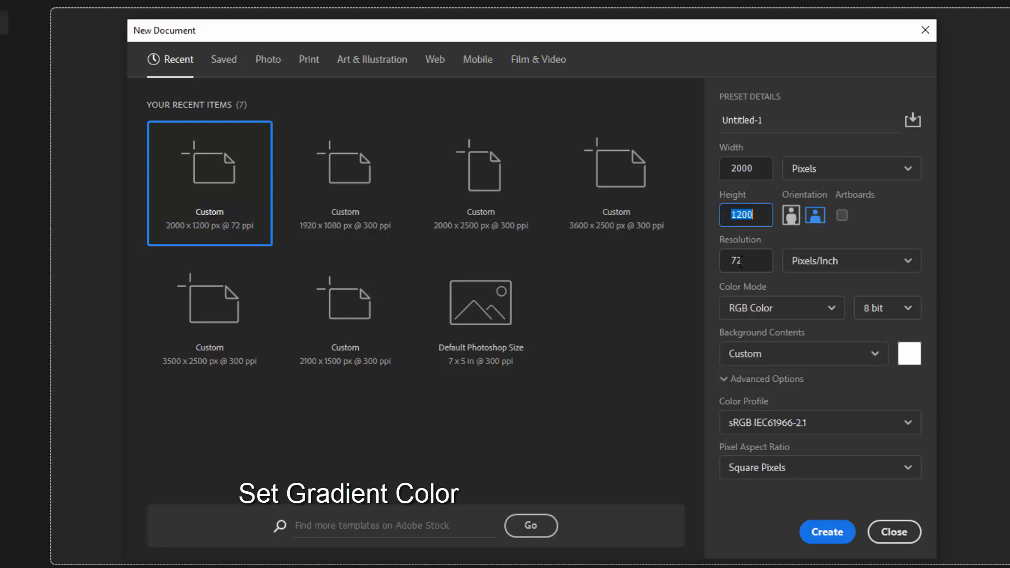
Create a 2000 x 1200 pixel RGB document at 72 pixels/inch and add a Gradient fill layer above the background.
double_click(737, 261)
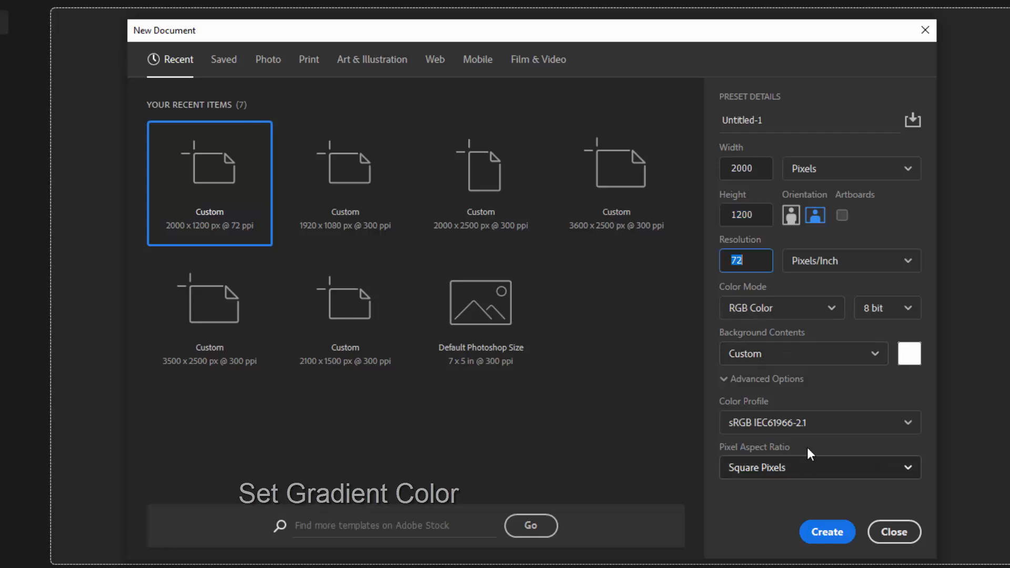
left_click(828, 533)
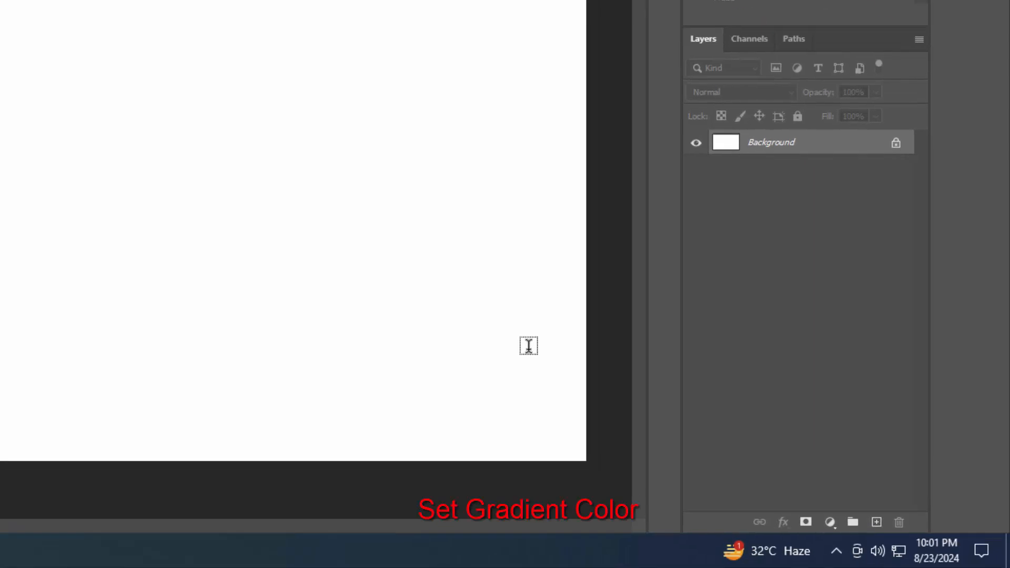
left_click(830, 522)
left_click(851, 235)
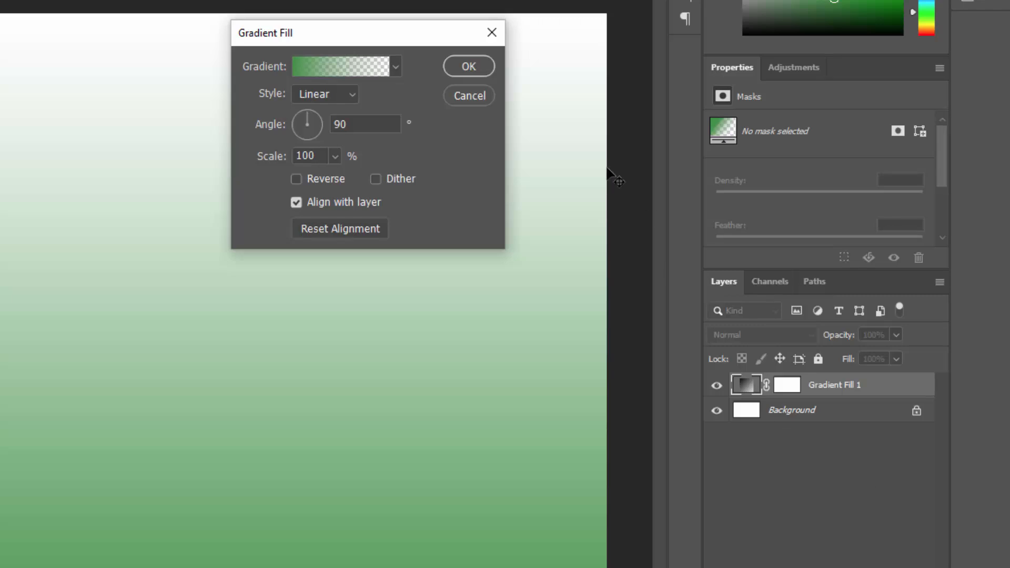
left_click_drag(403, 49, 257, 45)
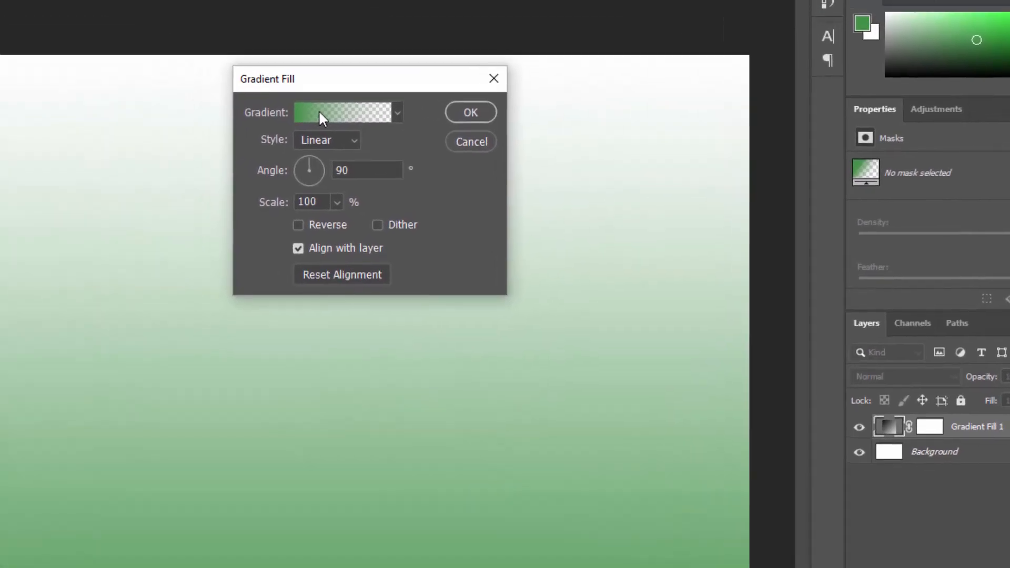
Load the Black, White preset from Basics for the gradient and set its starting color stop to fdb3c8.
left_click(319, 113)
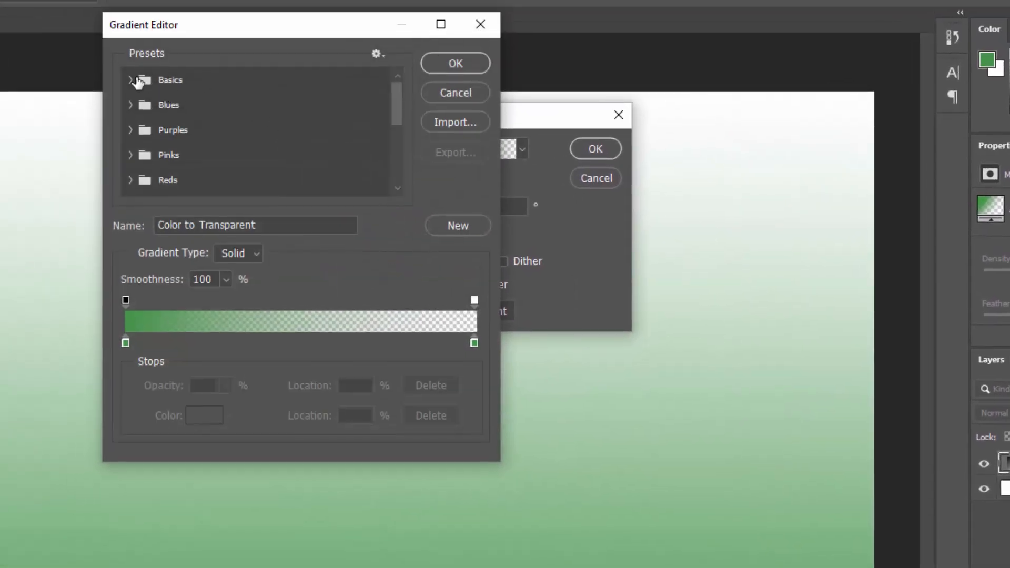
left_click(8, 43)
left_click(207, 106)
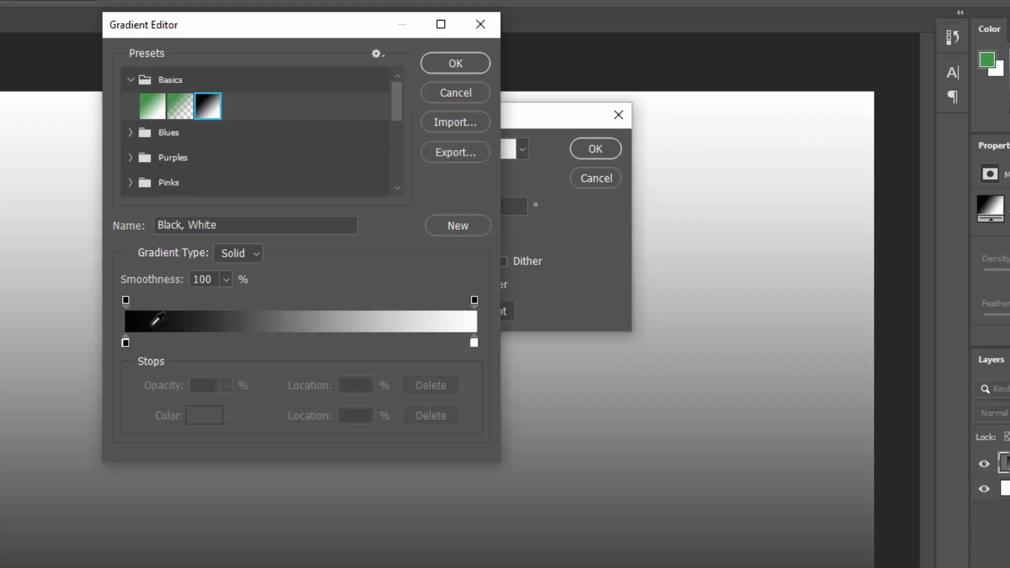
left_click(126, 343)
left_click(204, 415)
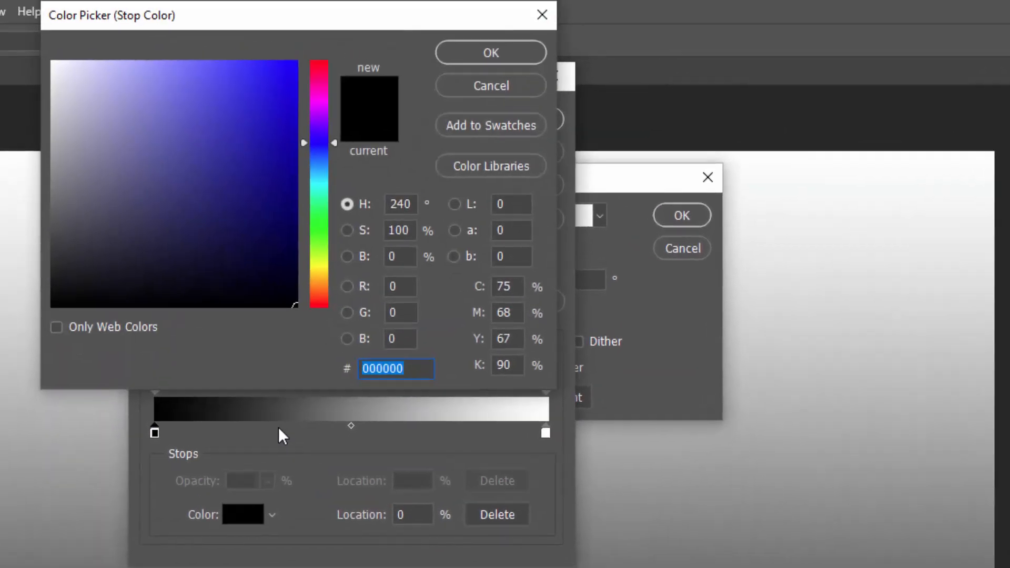
type("fd")
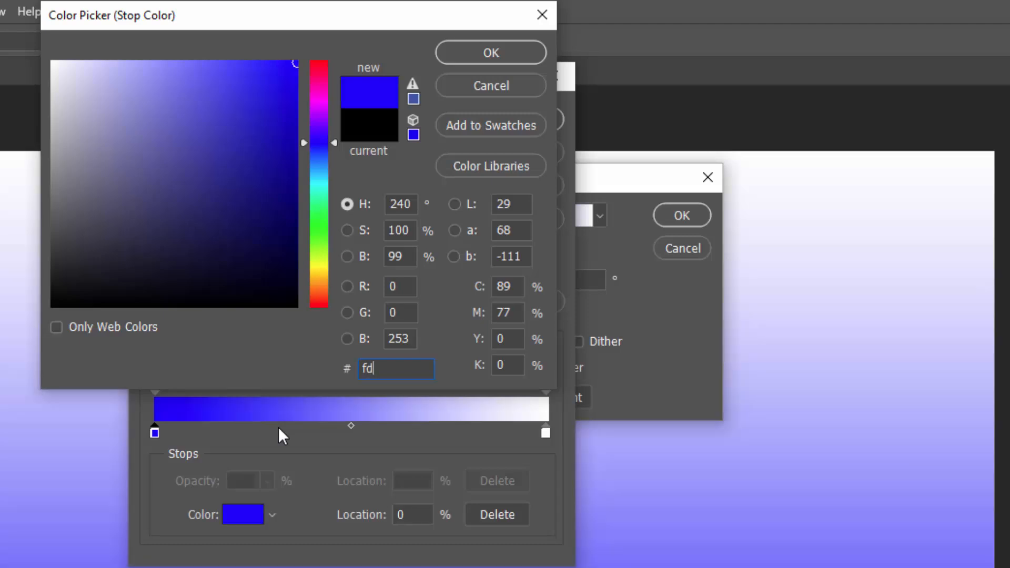
type("b")
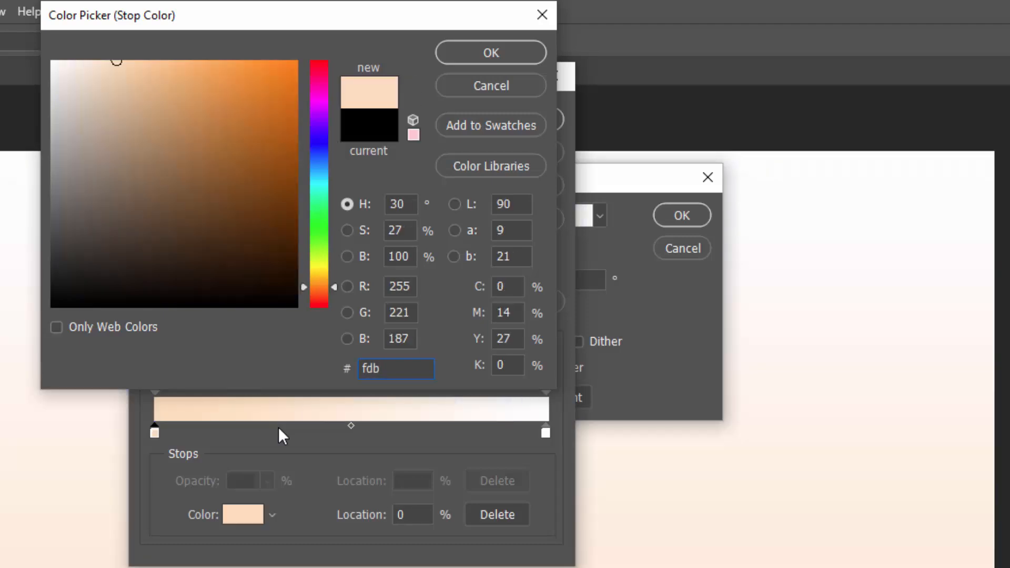
type("3c8")
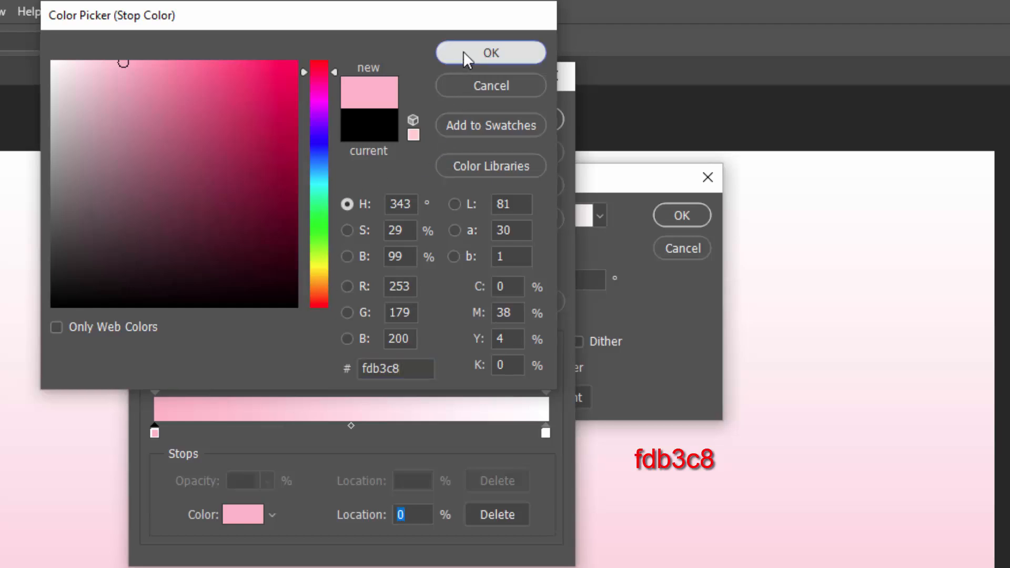
left_click(466, 53)
Set the gradient's end color stop at location 100% to ff4bd7 and accept the edited gradient.
left_click(546, 432)
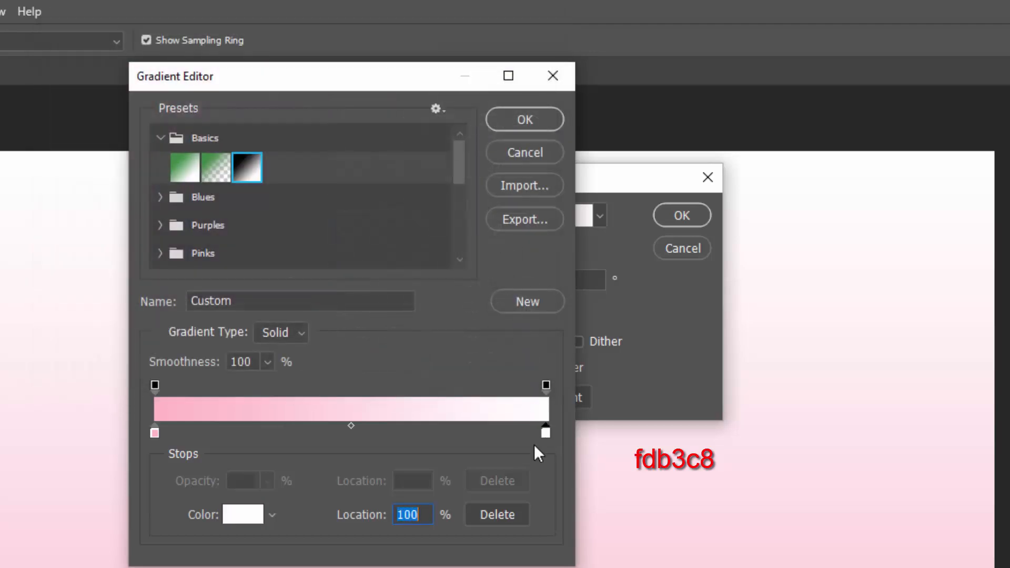
left_click(255, 516)
type("f")
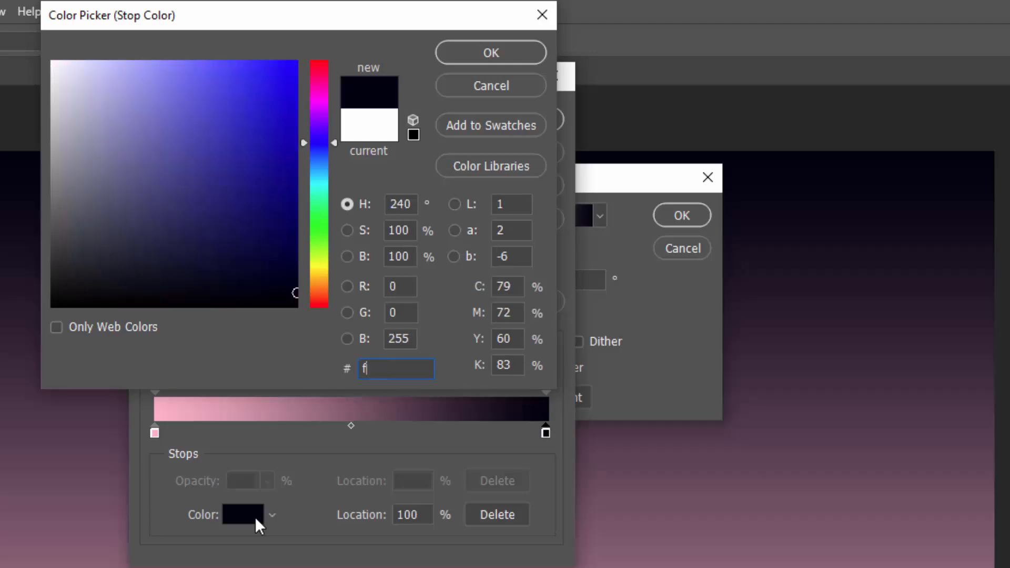
type("f4")
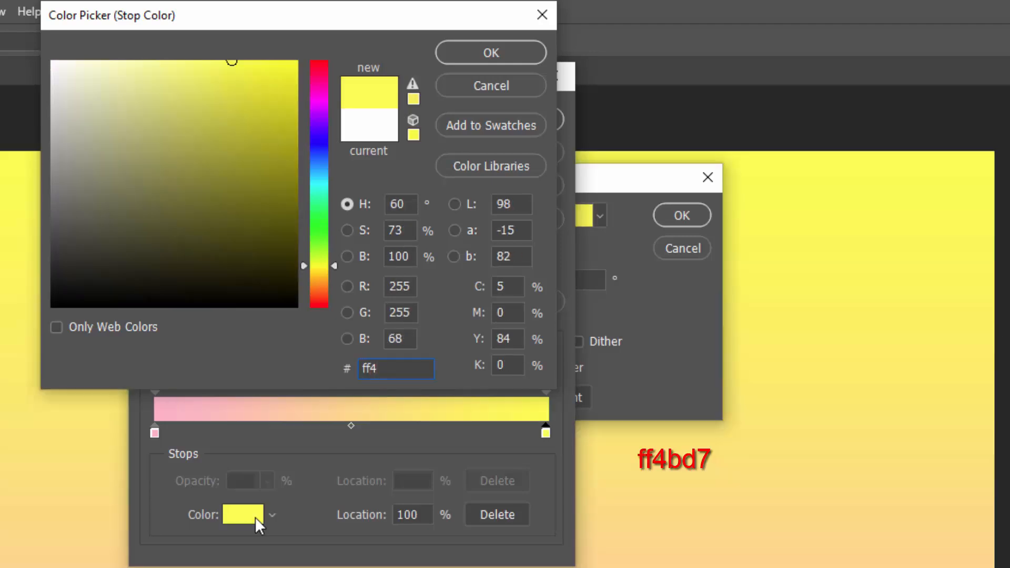
type("bd")
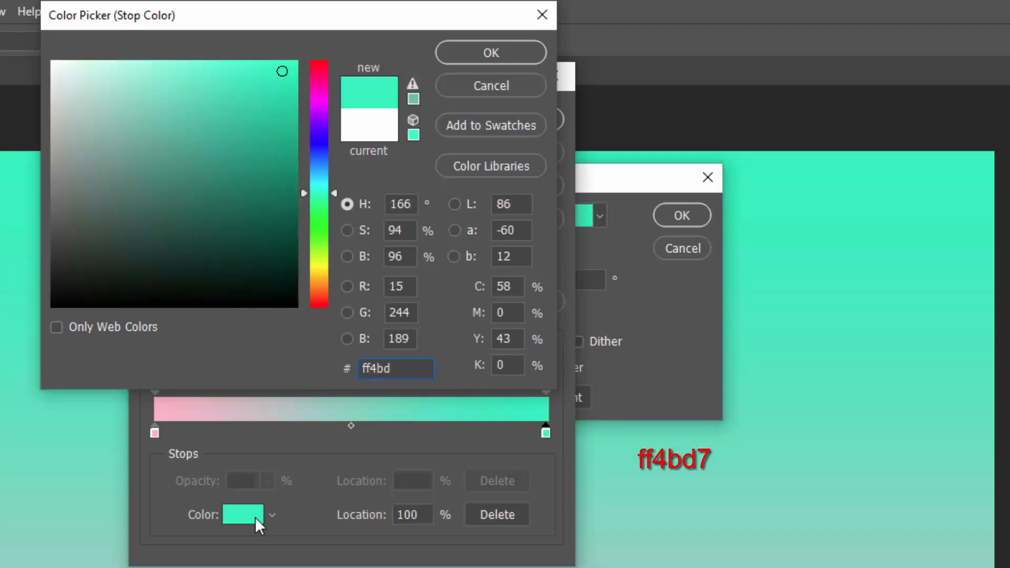
type("7")
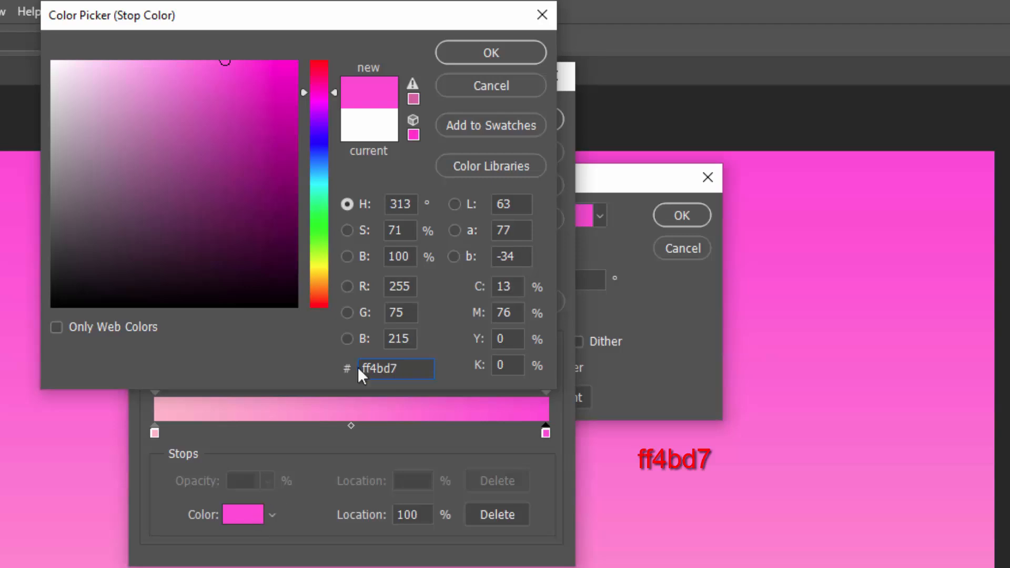
left_click(479, 56)
left_click(515, 121)
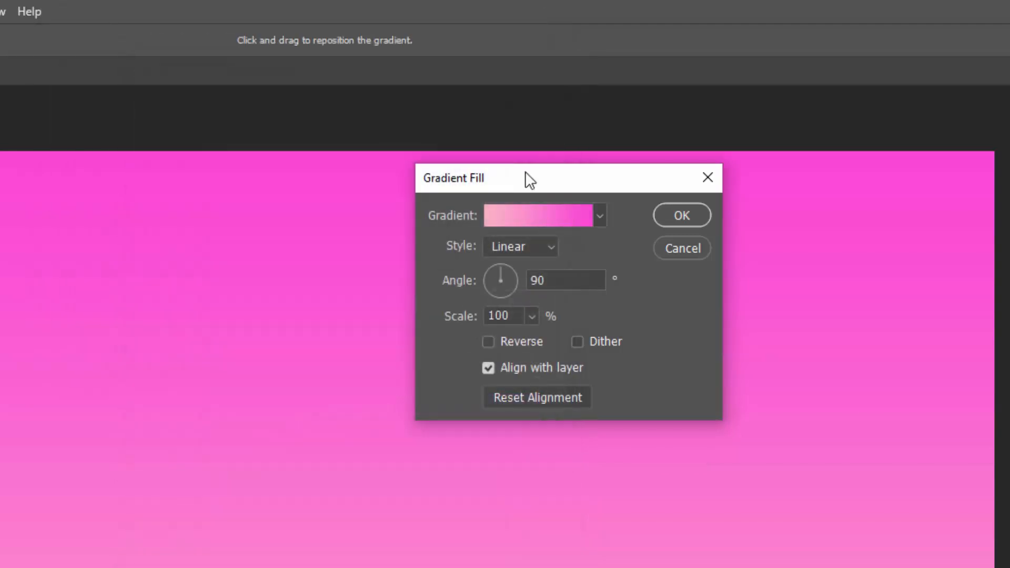
Set the gradient fill to Diamond style with a -90° angle, enable Reverse and Dither, and apply it.
left_click(534, 254)
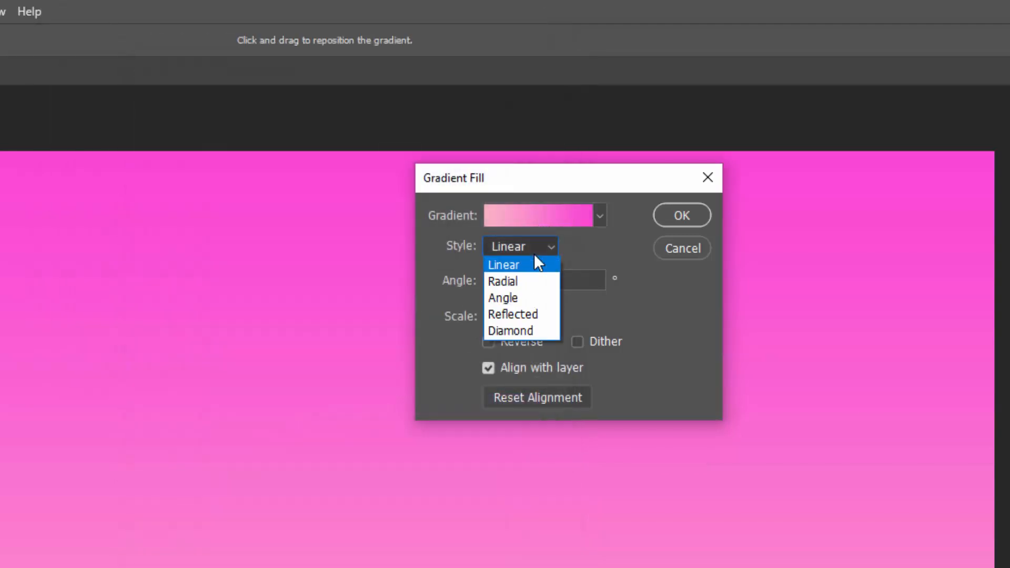
left_click(535, 326)
left_click(532, 280)
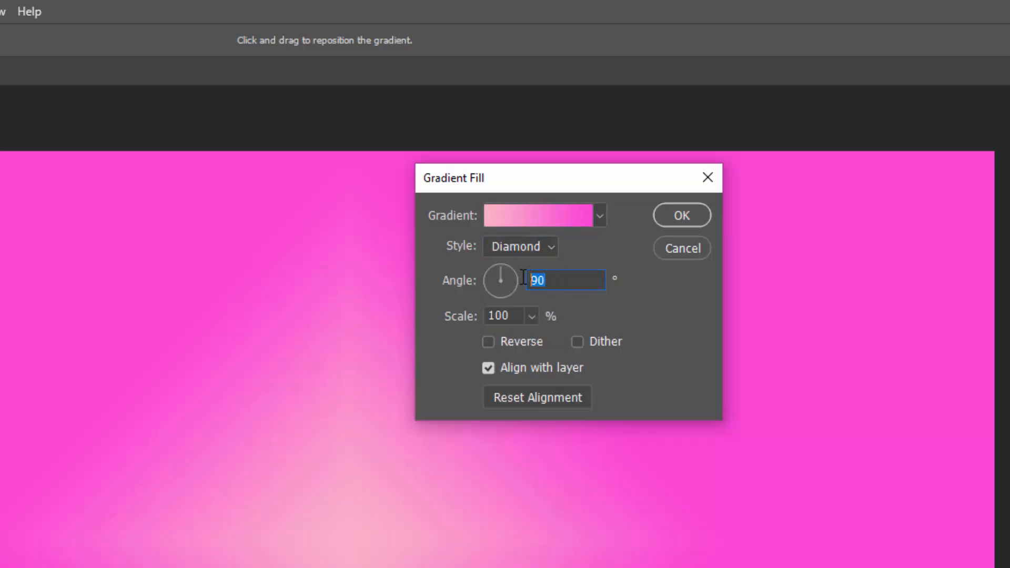
left_click(536, 282)
type("-")
left_click(460, 317)
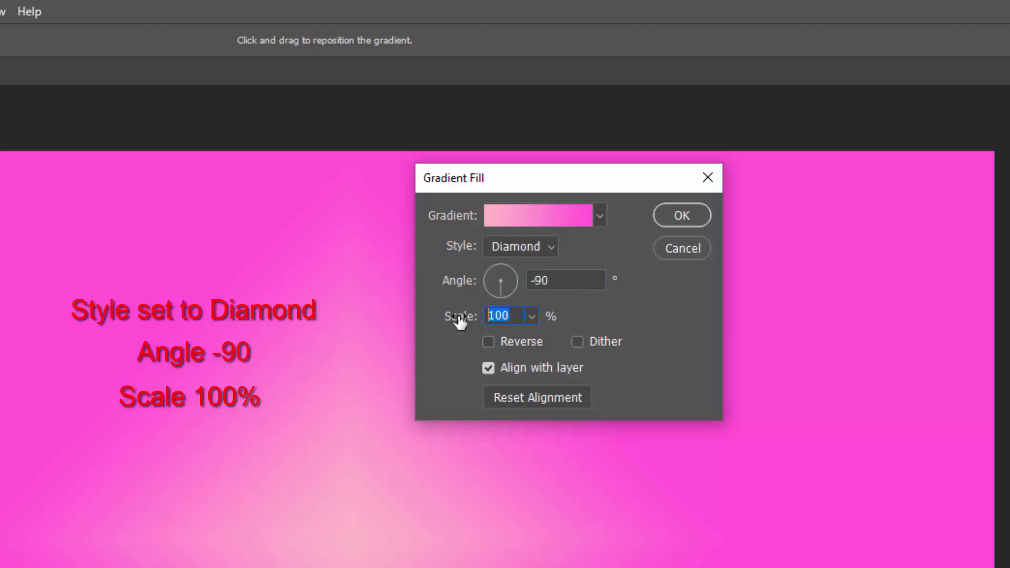
left_click(501, 343)
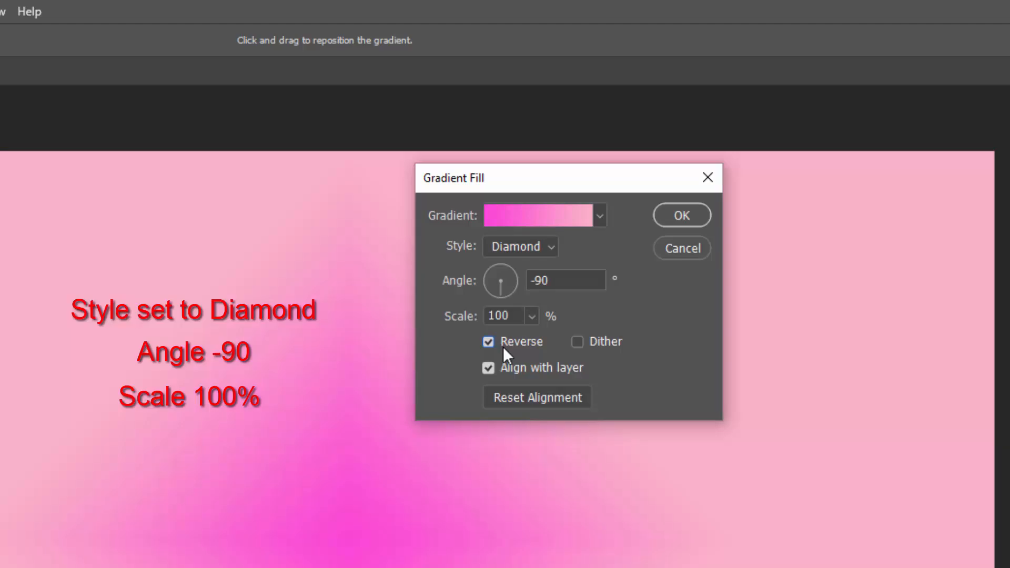
left_click(585, 342)
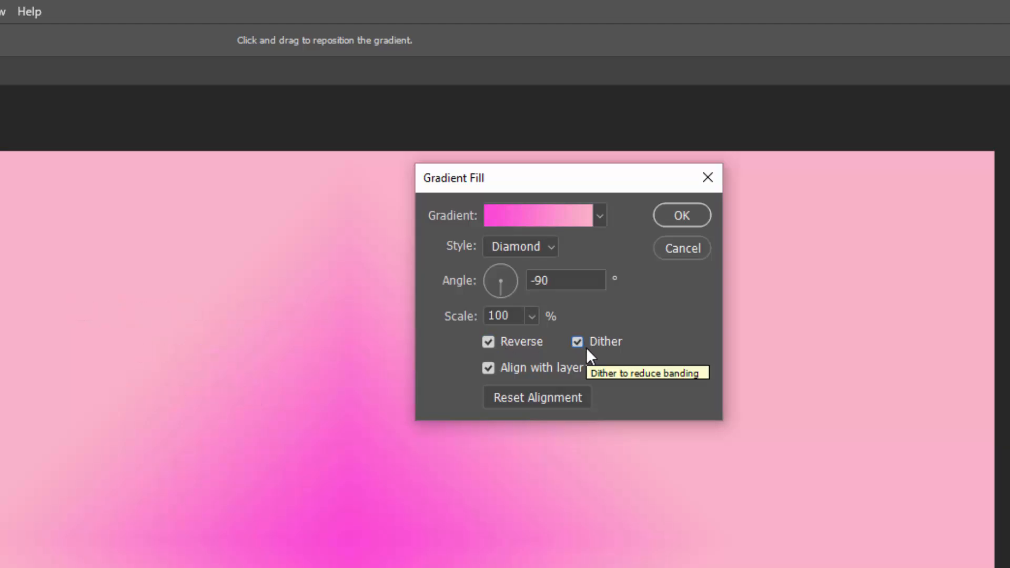
left_click(662, 216)
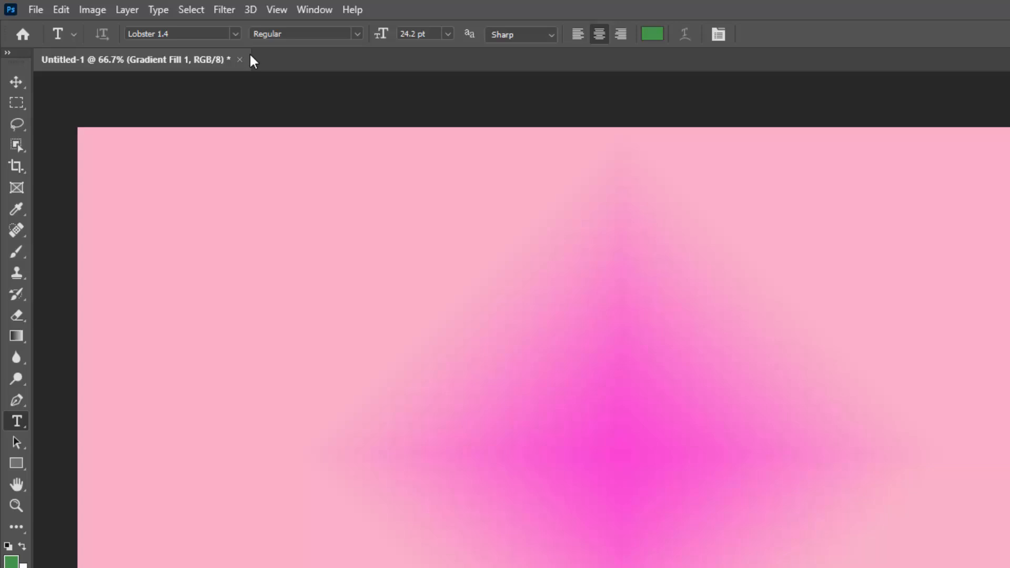
Convert the gradient fill layer to a smart object and apply Add Noise with an 8% amount and Uniform distribution.
left_click(224, 9)
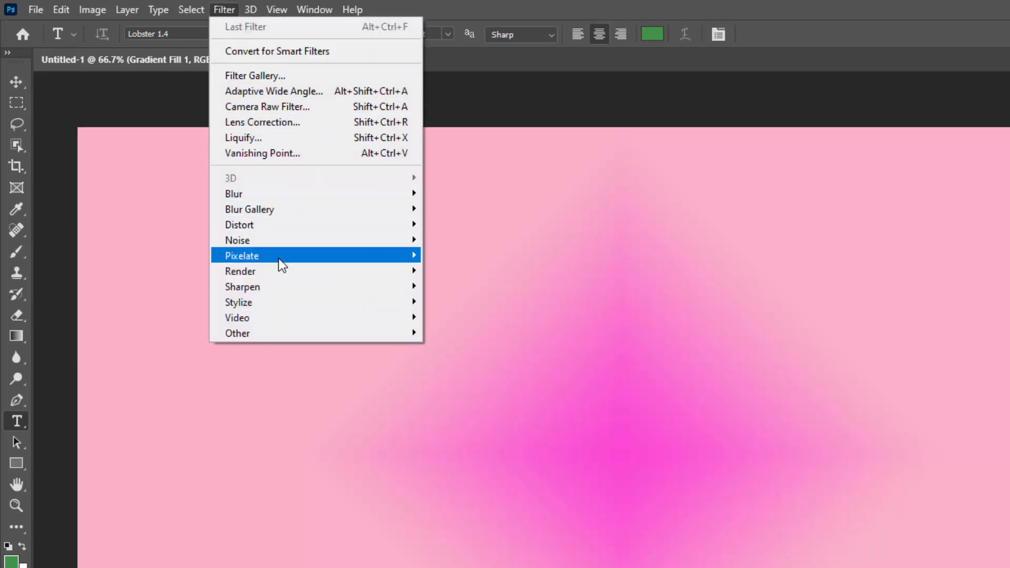
mouse_move(283, 243)
left_click(446, 241)
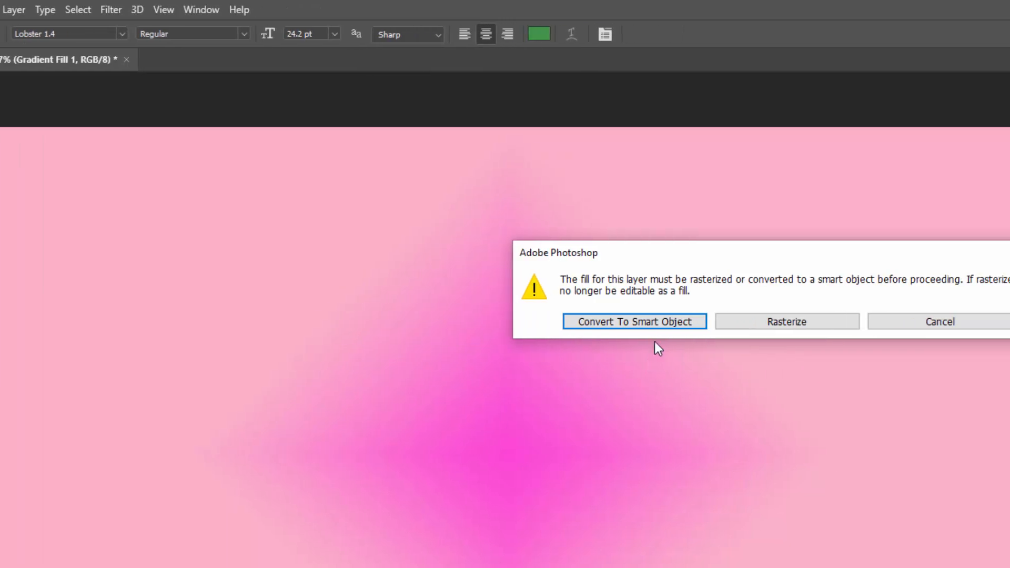
left_click(656, 326)
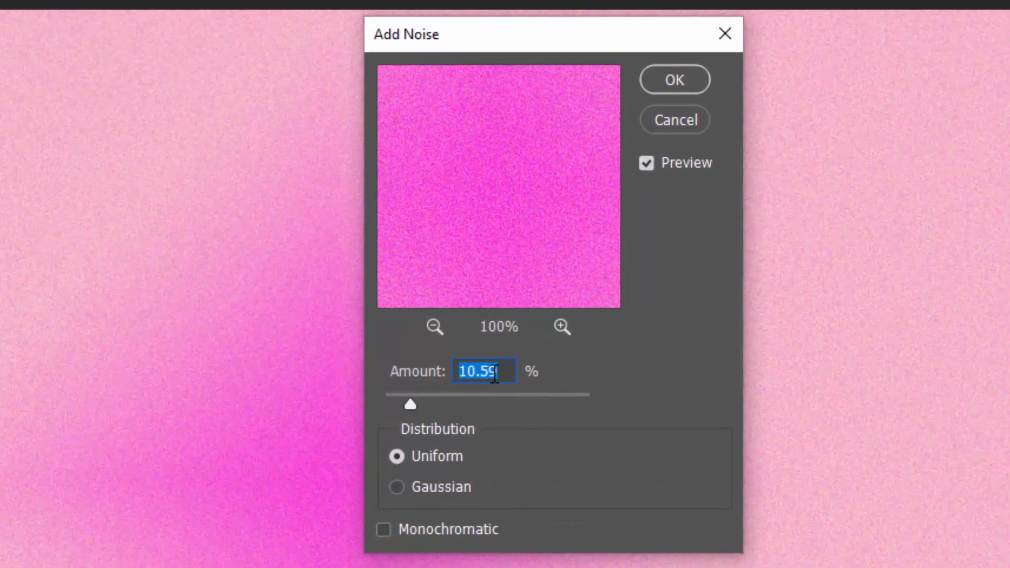
left_click_drag(497, 375, 442, 372)
type("8")
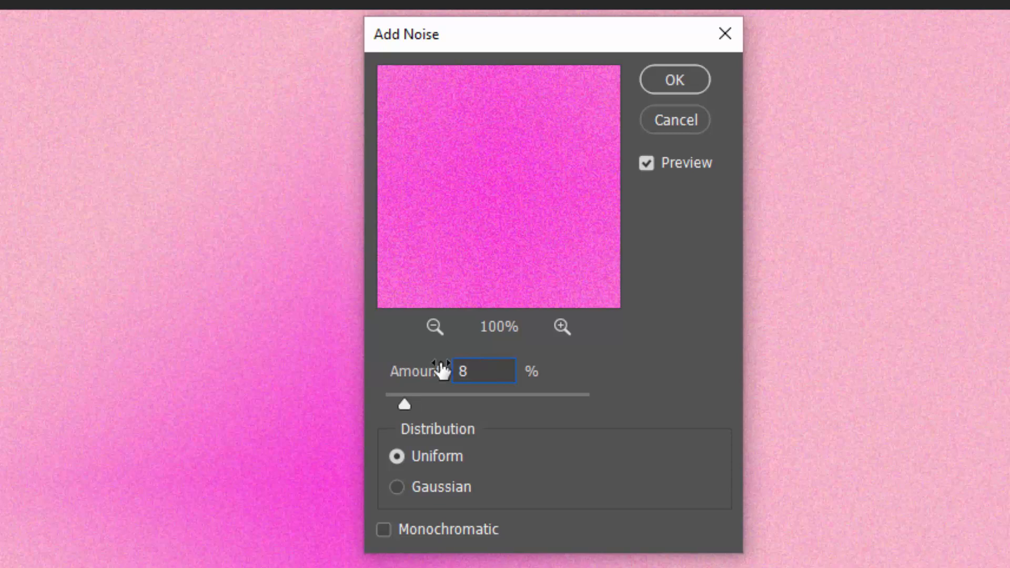
left_click(445, 489)
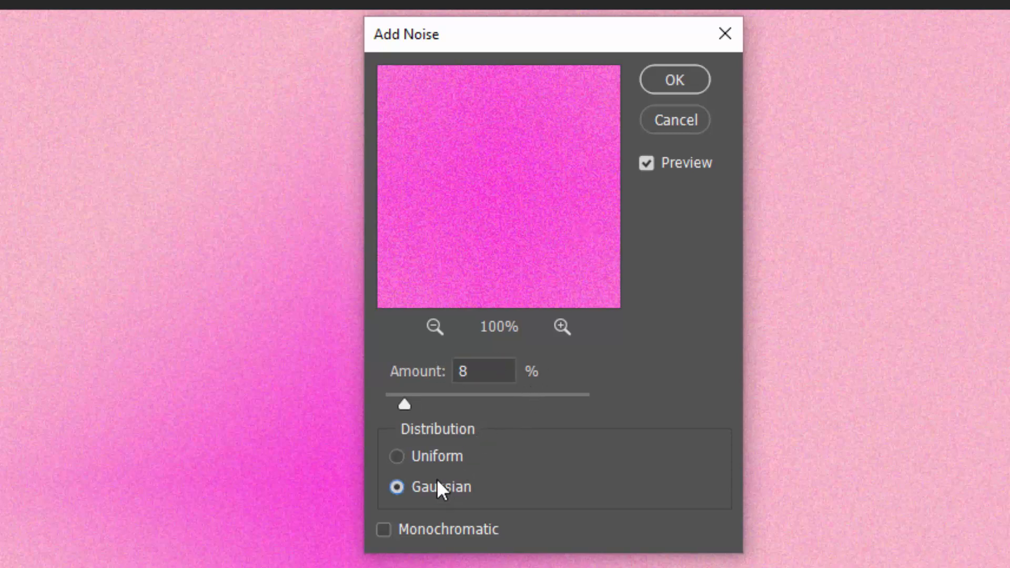
left_click(405, 460)
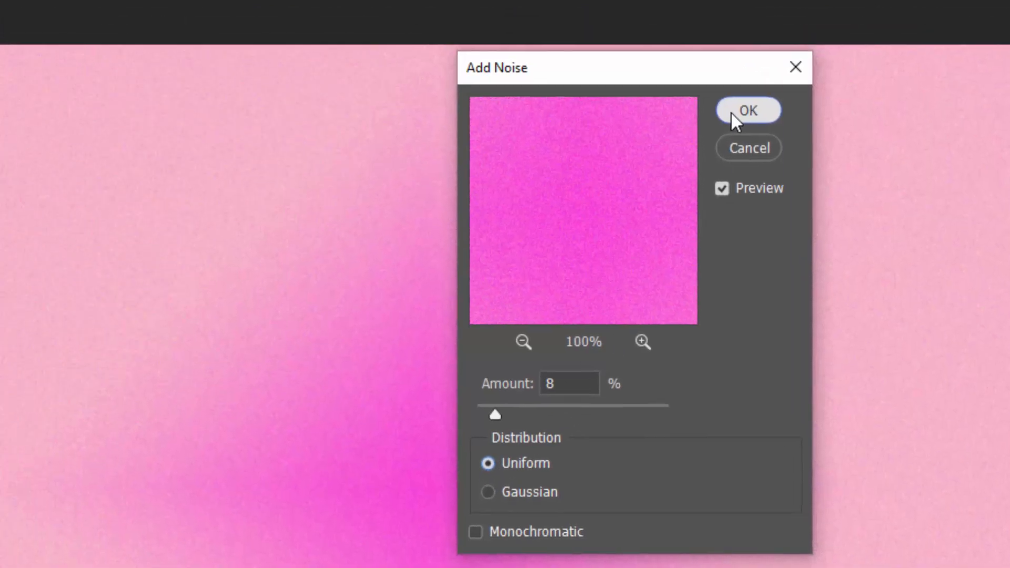
left_click(733, 112)
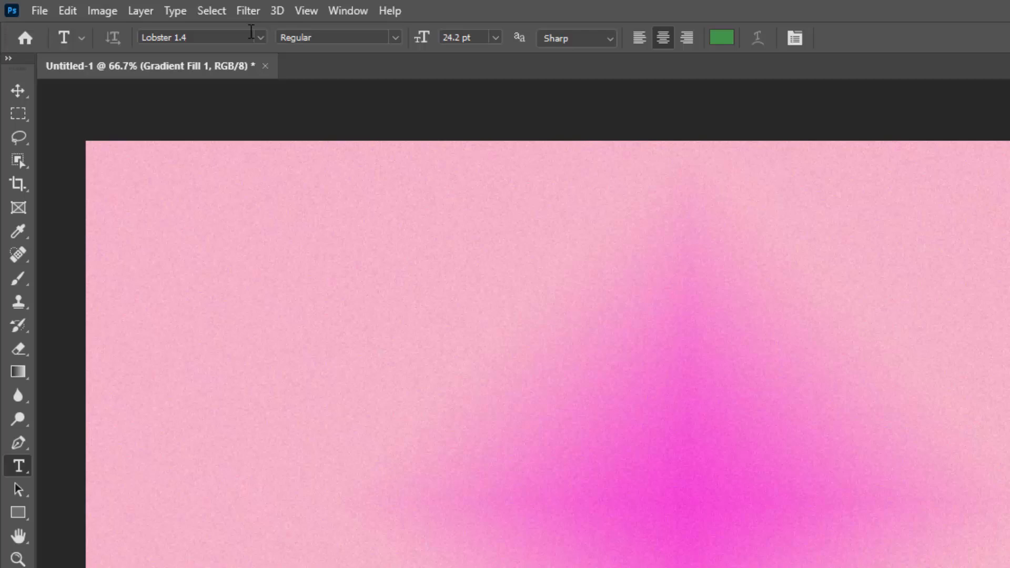
Apply a Gaussian Blur with a 2.7-pixel radius to the gradient layer and collapse its smart filter list.
left_click(248, 10)
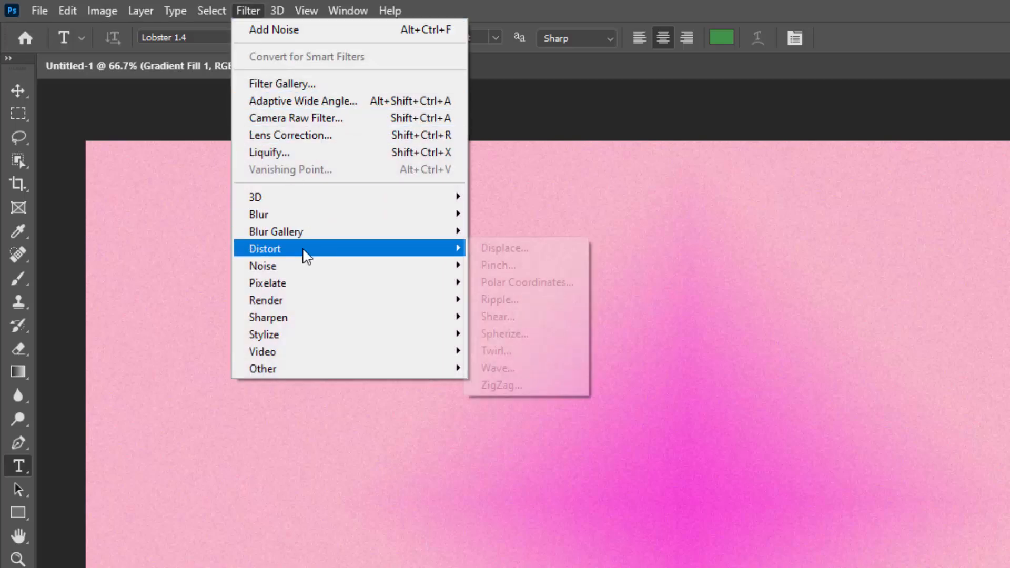
mouse_move(311, 217)
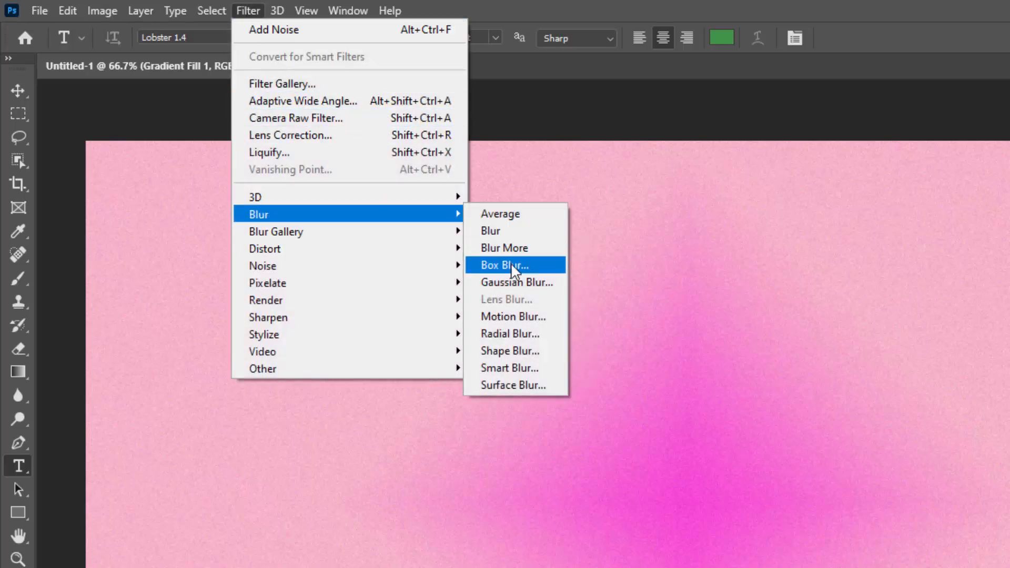
left_click(516, 282)
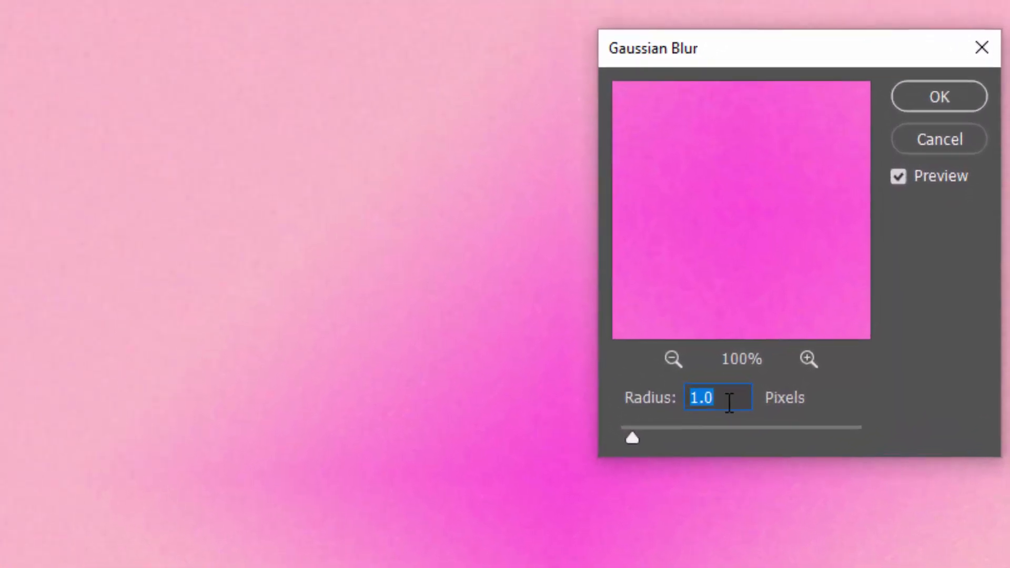
left_click_drag(648, 433, 666, 435)
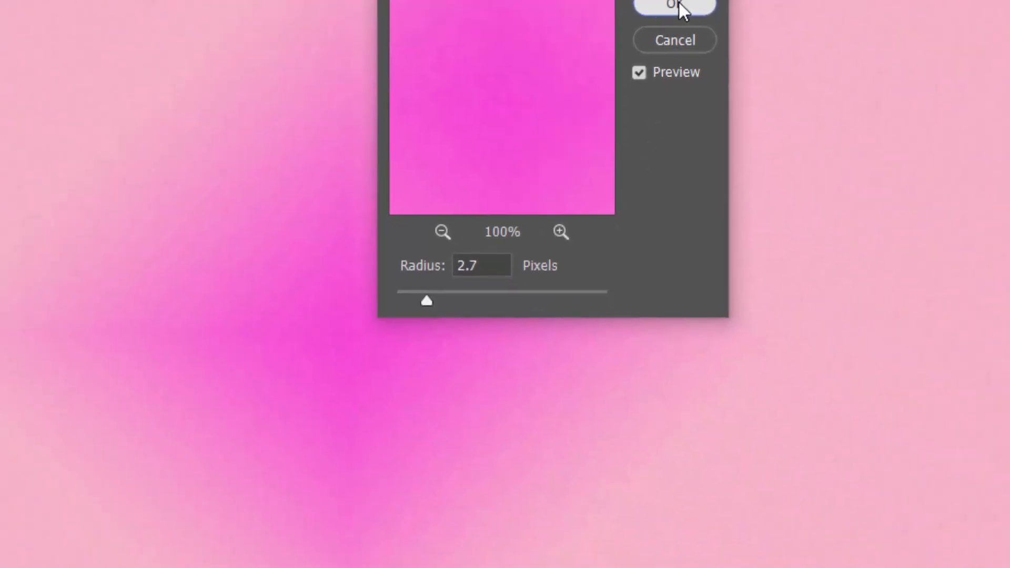
left_click(943, 96)
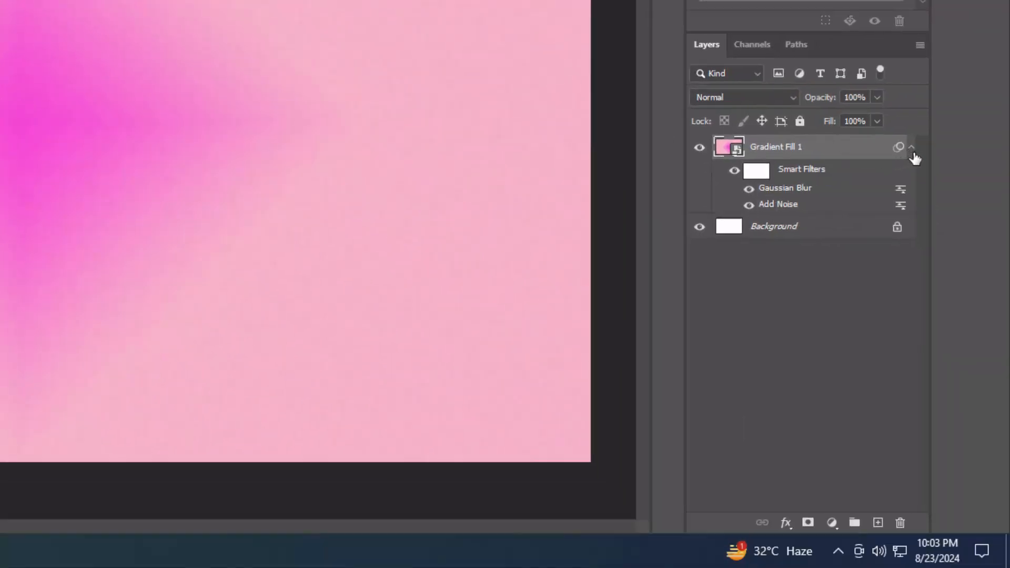
left_click(912, 151)
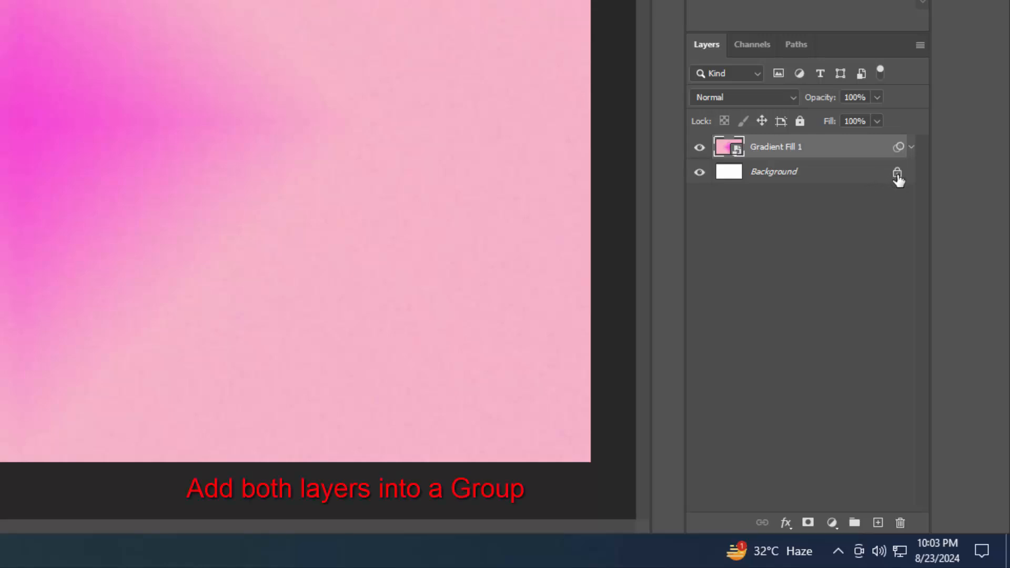
Unlock the Background layer, group it with the Gradient Fill 1 layer, and name the group BG.
left_click(898, 175)
left_click(872, 156, "shift")
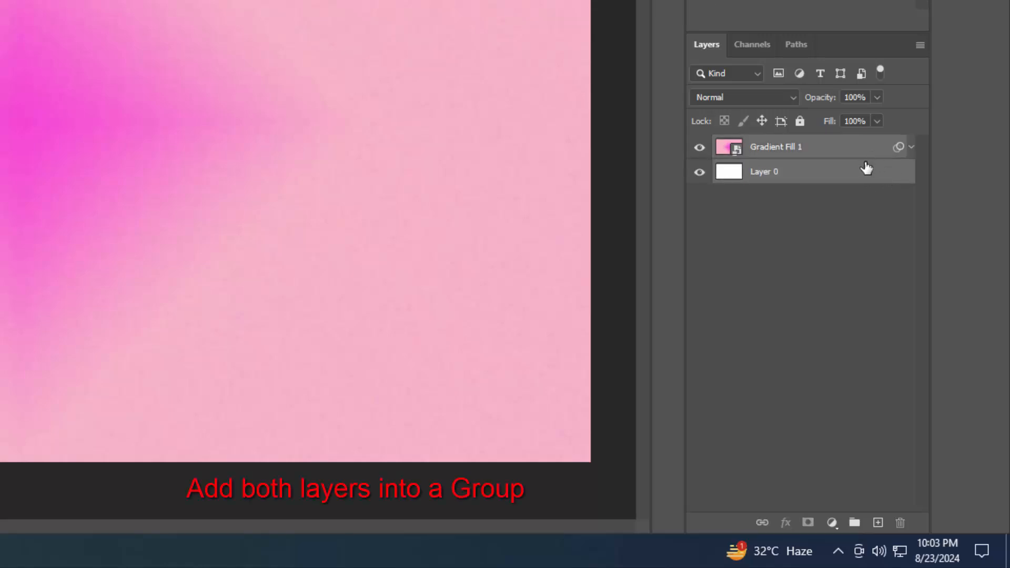
left_click(855, 522)
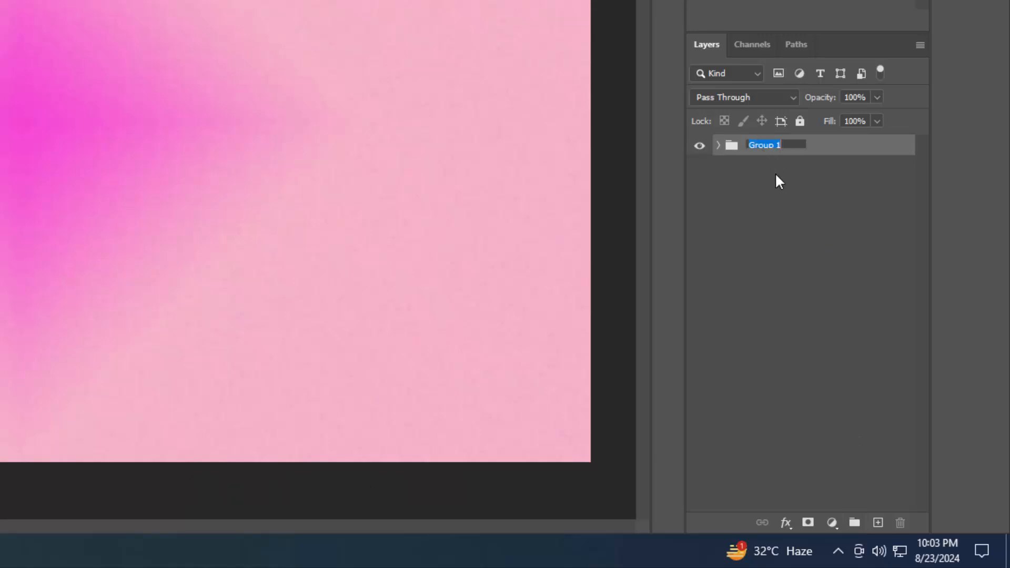
type("BG")
key("Return")
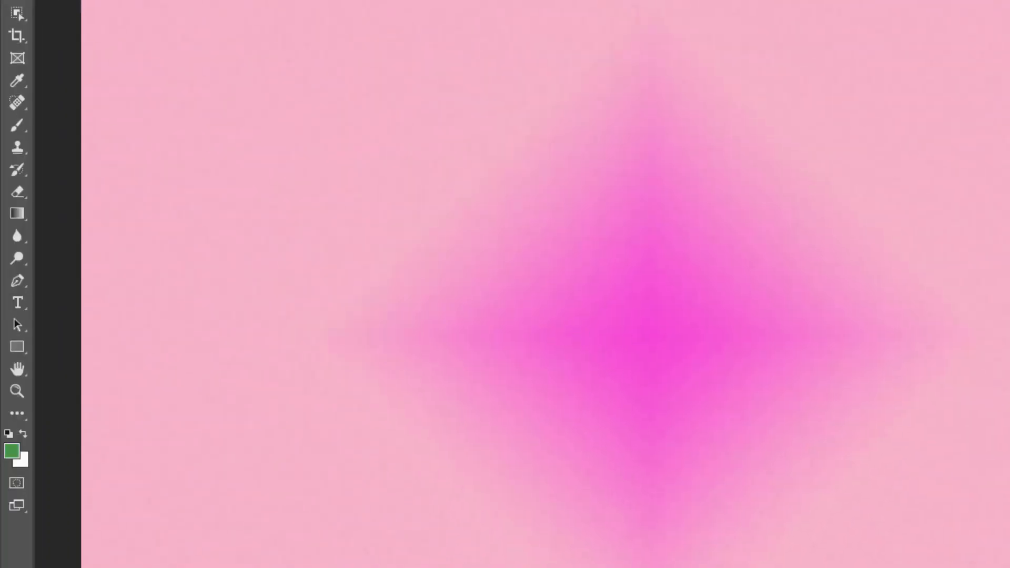
Add the horizontal text "Friday" over the pink gradient.
right_click(16, 301)
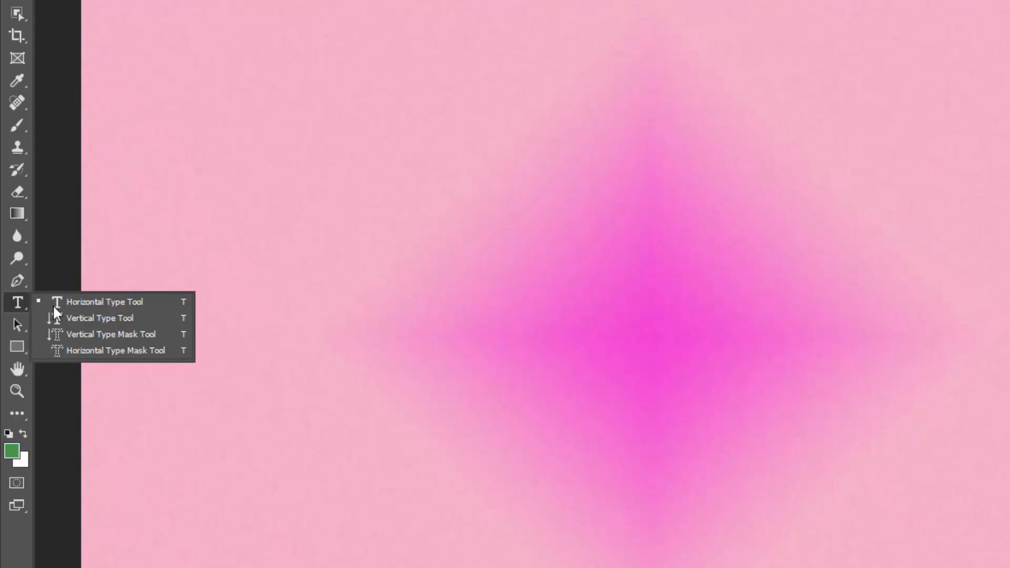
left_click(79, 302)
left_click(475, 339)
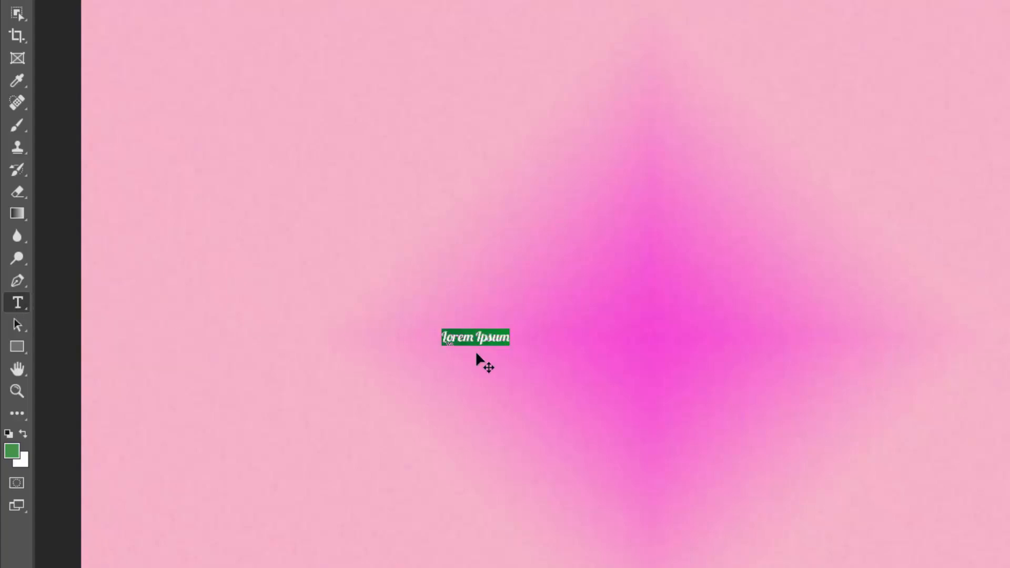
type("Er")
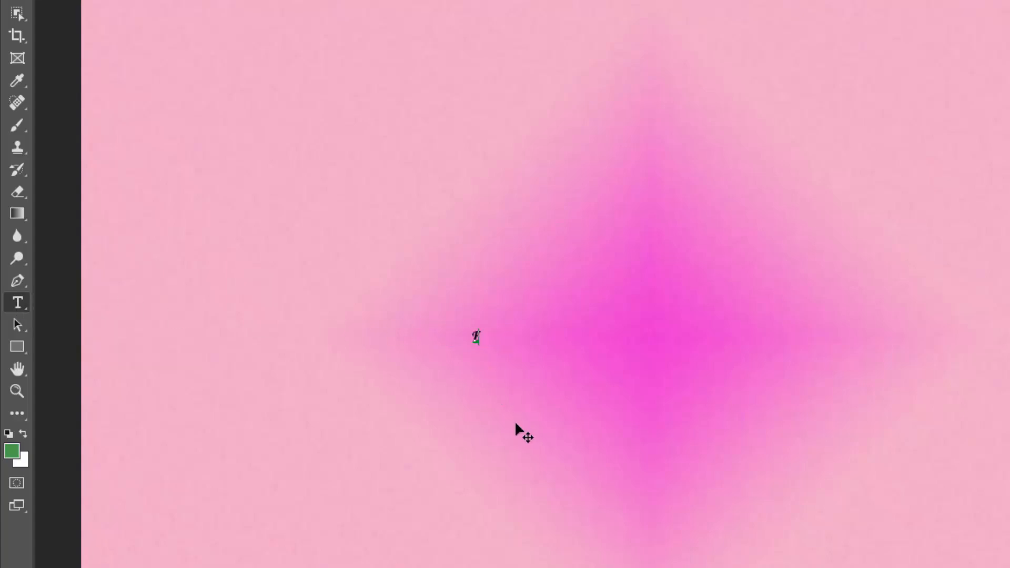
type("iday")
Set the size of the "Friday" text to 575 pt and commit the text edit.
double_click(473, 337)
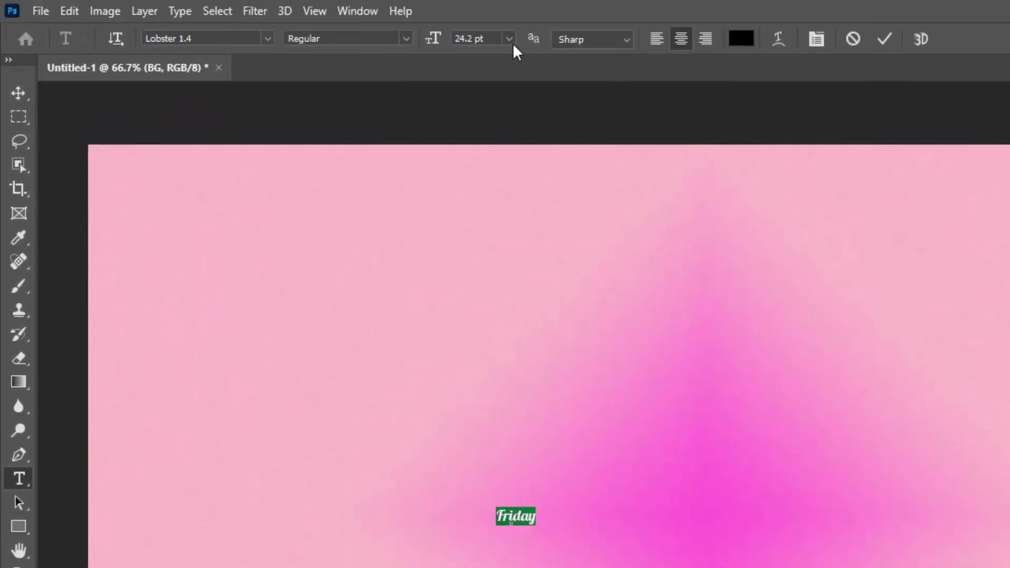
left_click(433, 38)
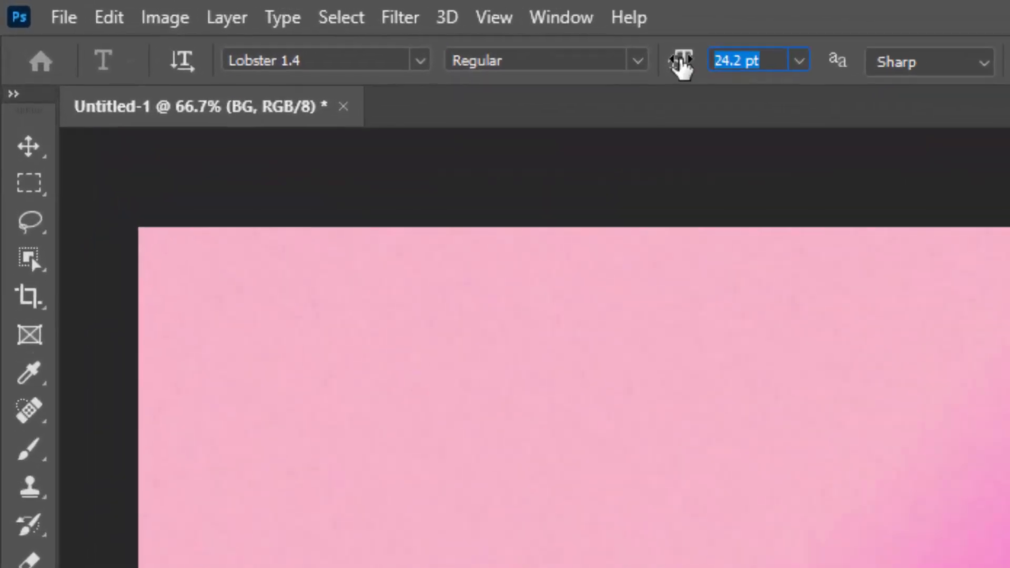
type("575")
key("Return")
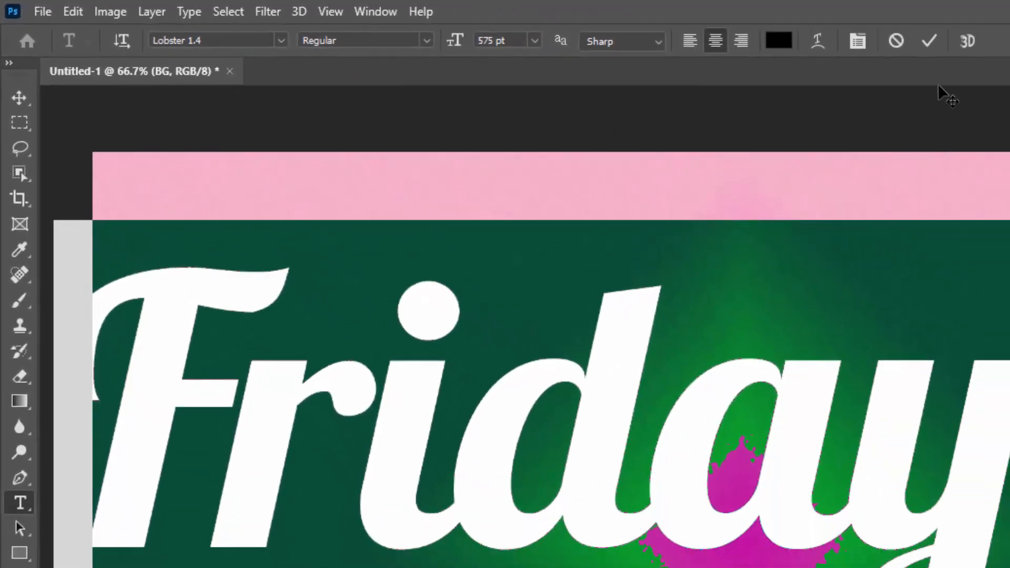
left_click(931, 40)
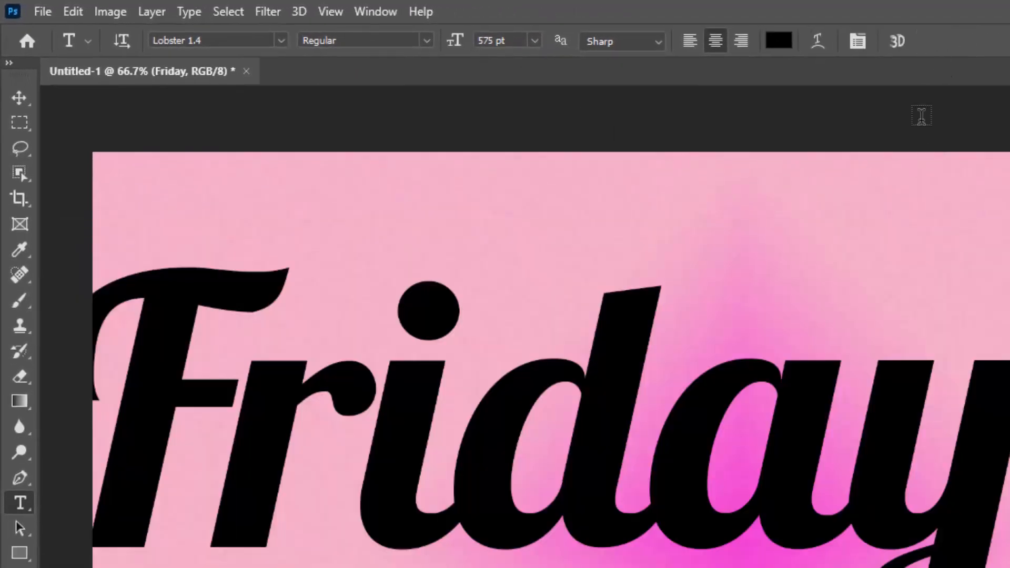
Move the enlarged "Friday" text to the middle of the canvas so the whole word fits.
left_click(13, 104)
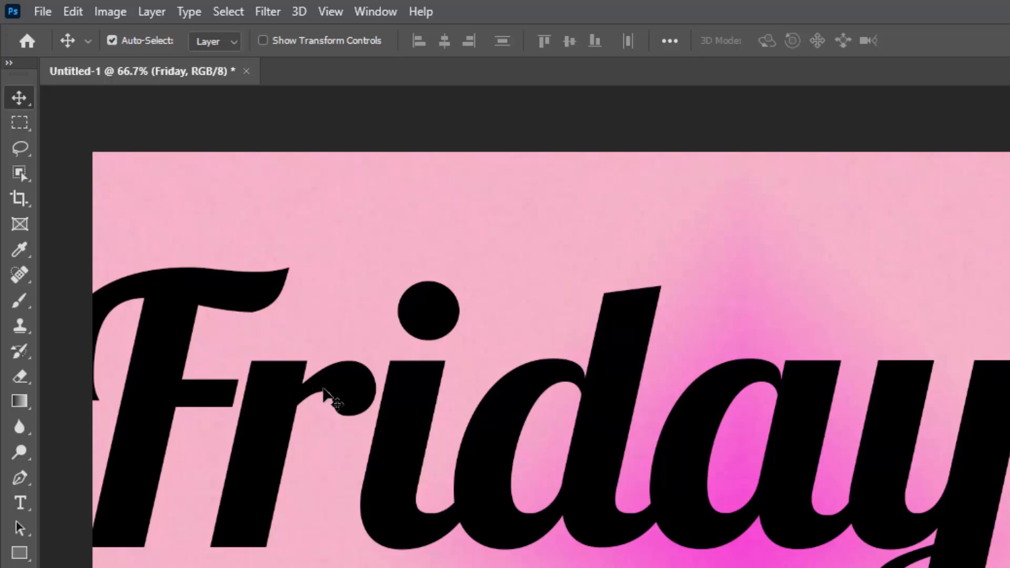
left_click_drag(330, 400, 516, 547)
left_click_drag(286, 302, 322, 293)
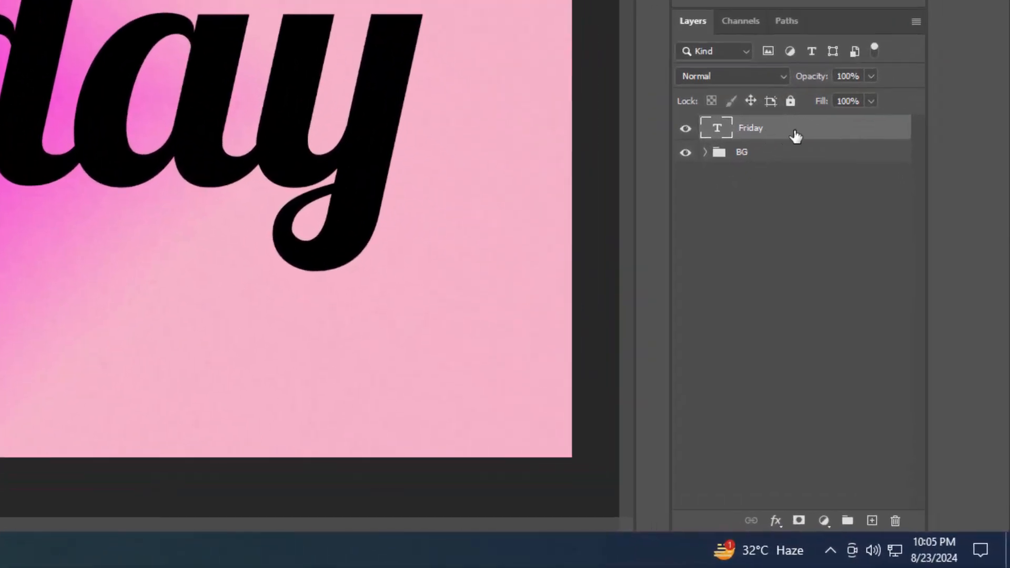
Convert the Friday text layer to a smart object and set its fill opacity to 0% in the blending options.
right_click(883, 311)
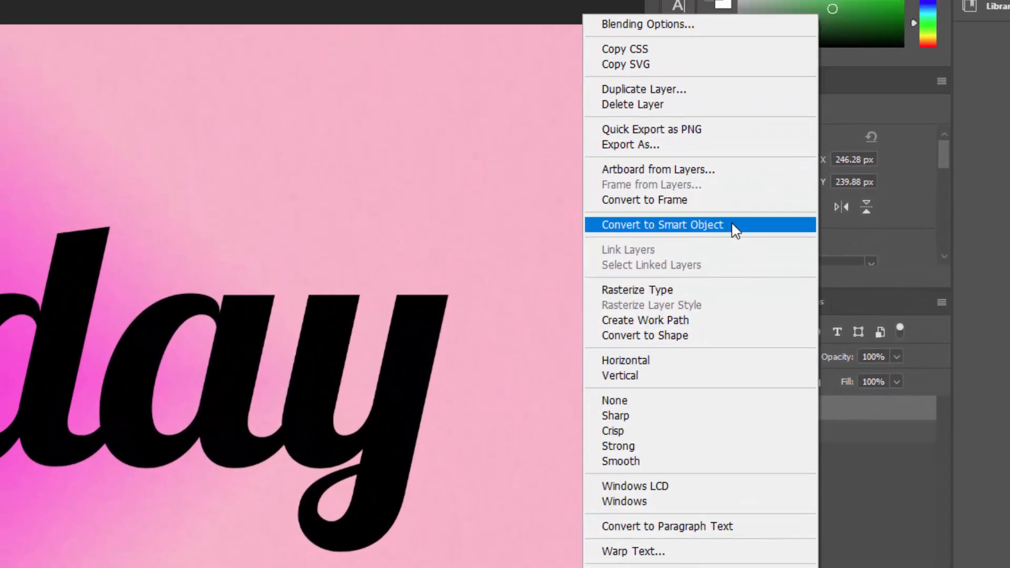
left_click(734, 226)
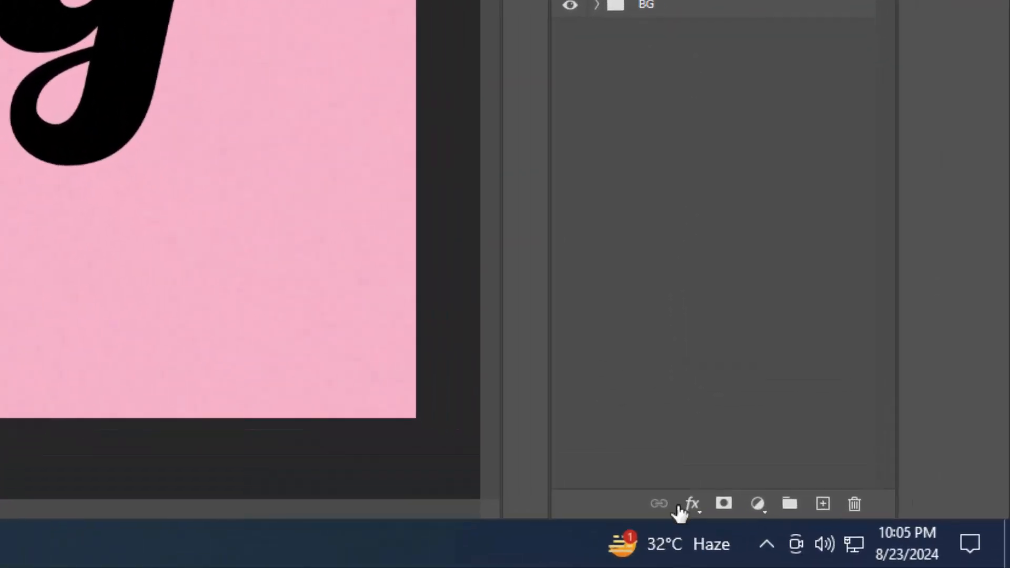
left_click(776, 521)
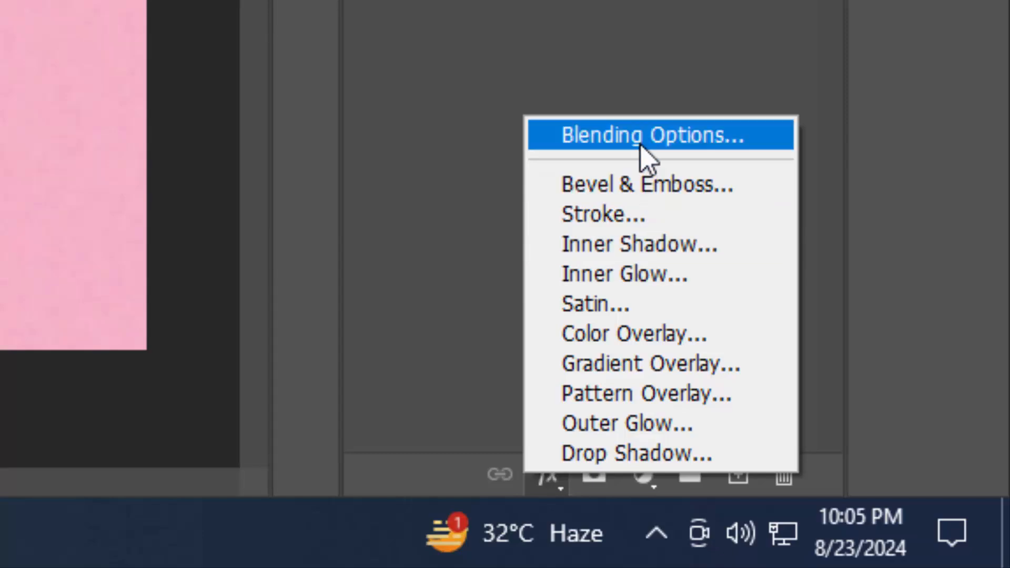
left_click(672, 166)
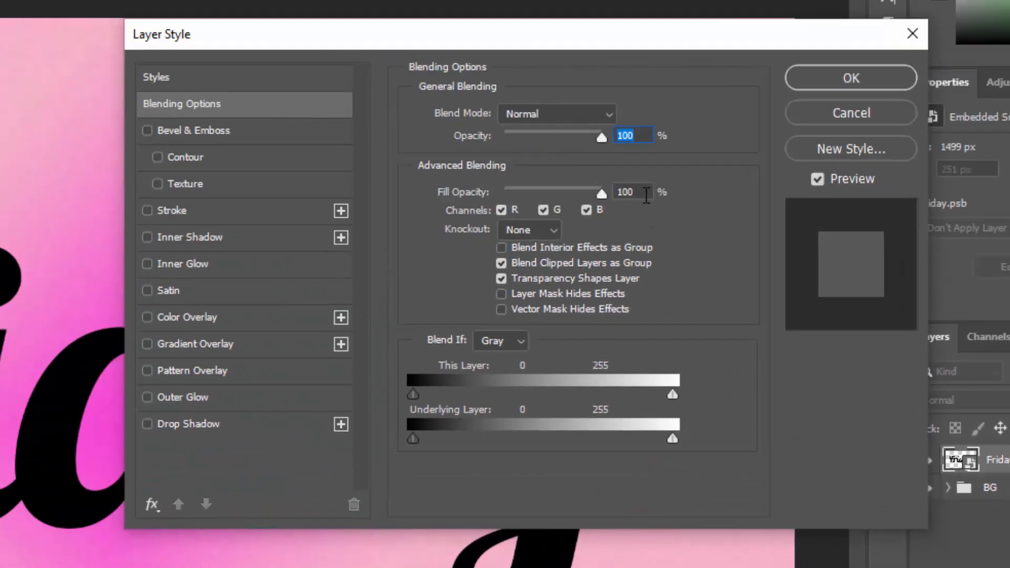
left_click_drag(646, 194, 613, 193)
type("0")
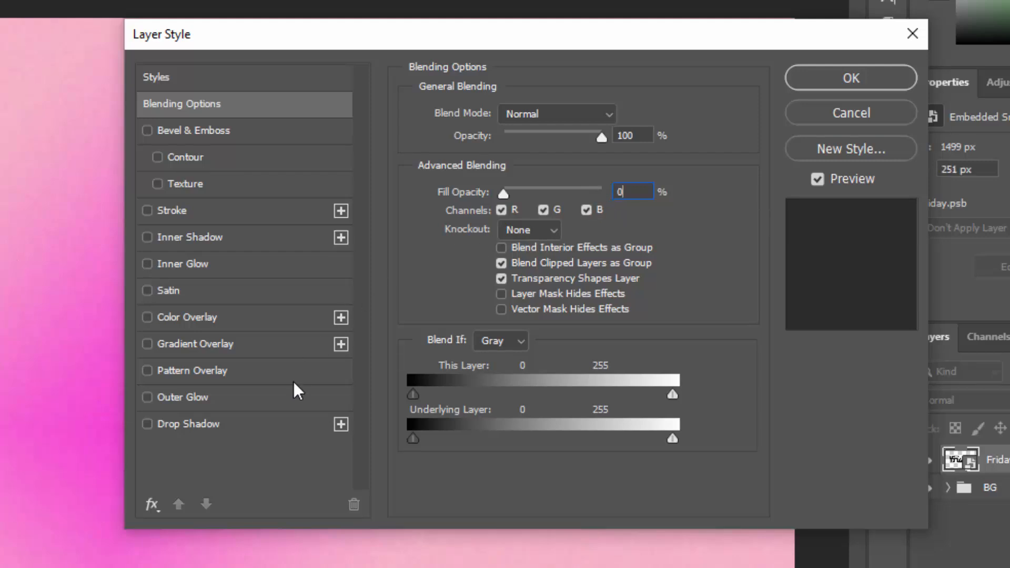
Add a black Multiply drop shadow to the Friday layer with 72% opacity, 120° angle, global light off, and 5 px distance.
left_click(270, 419)
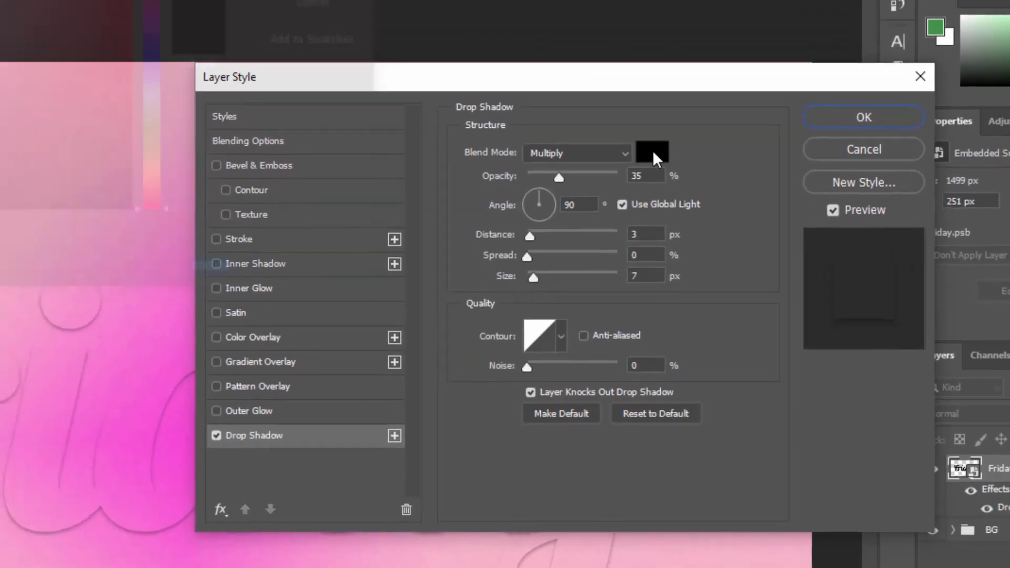
left_click(623, 118)
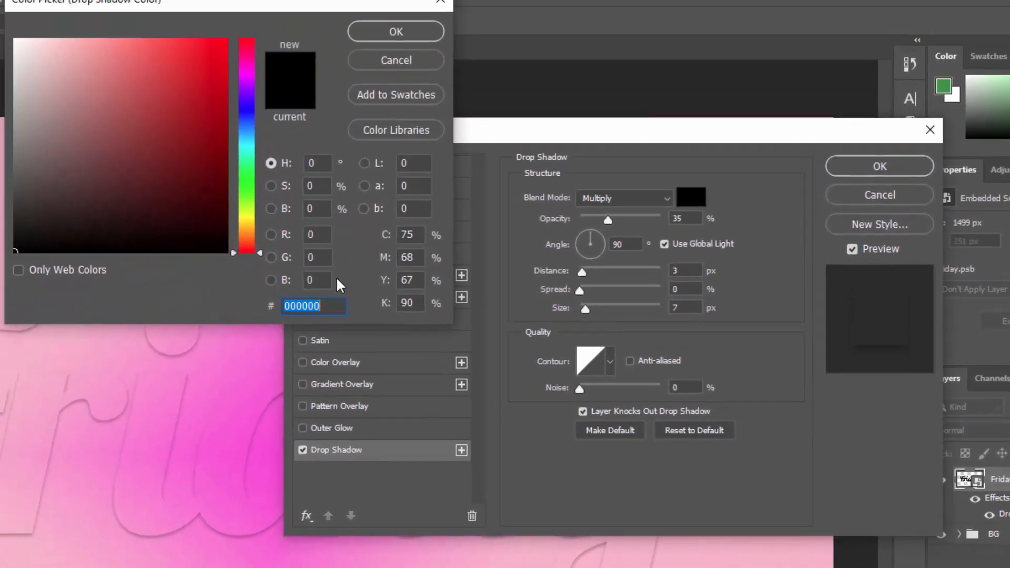
left_click(410, 44)
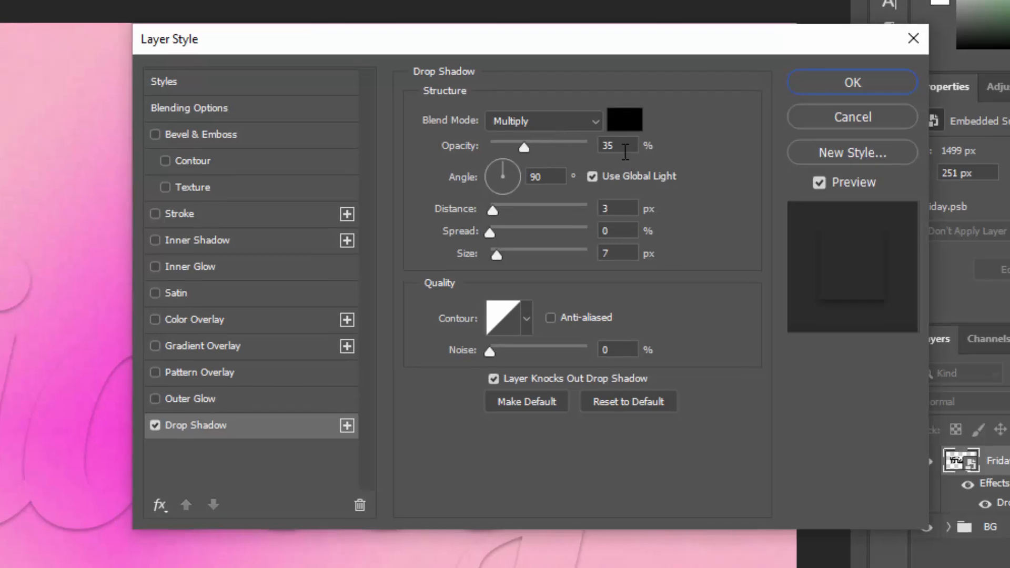
double_click(625, 147)
type("72")
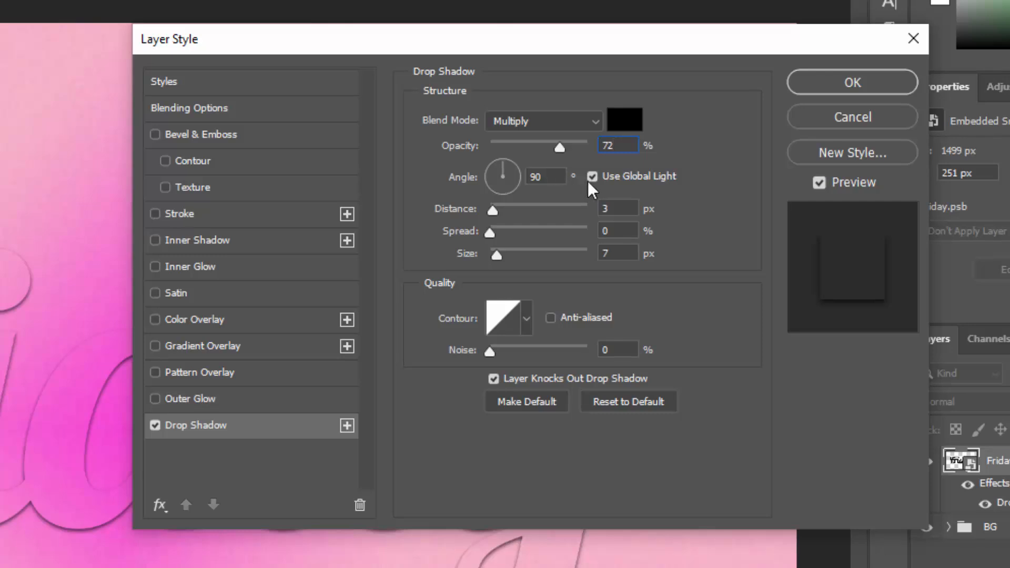
double_click(537, 177)
type("120")
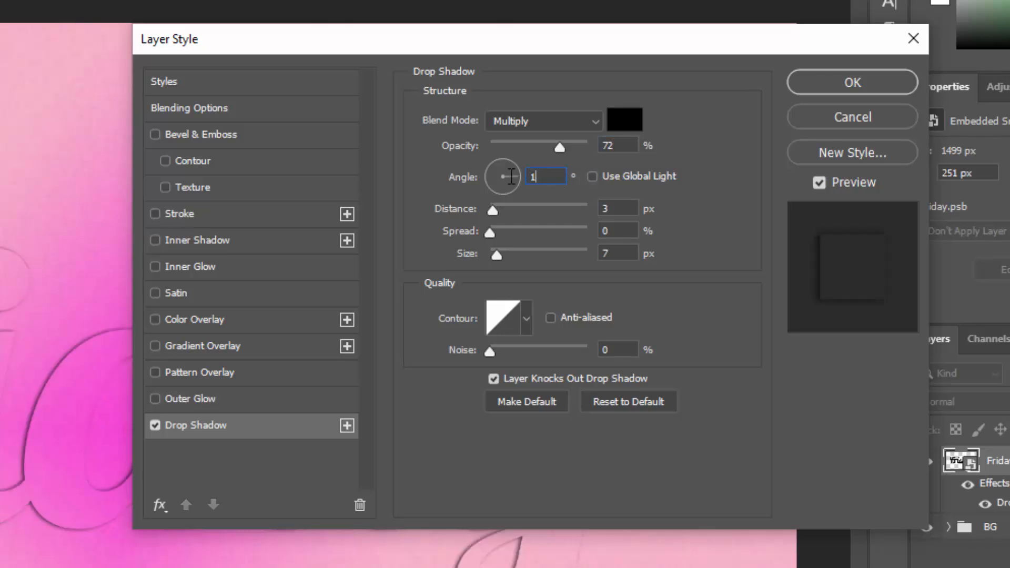
double_click(607, 206)
type("5")
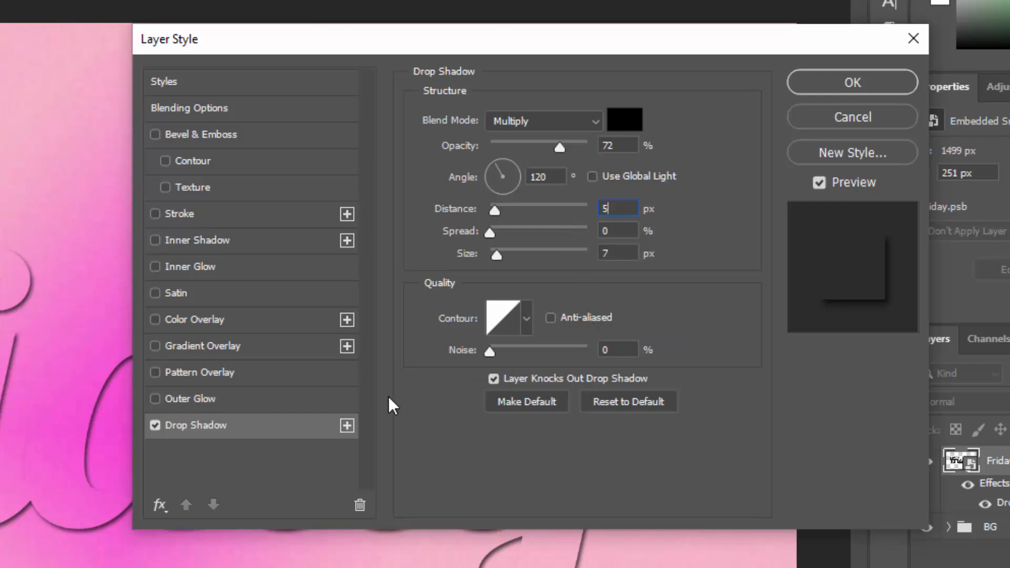
Add a second drop shadow to the Friday layer with 58% opacity, 12 px distance, and 32 px size.
left_click(348, 427)
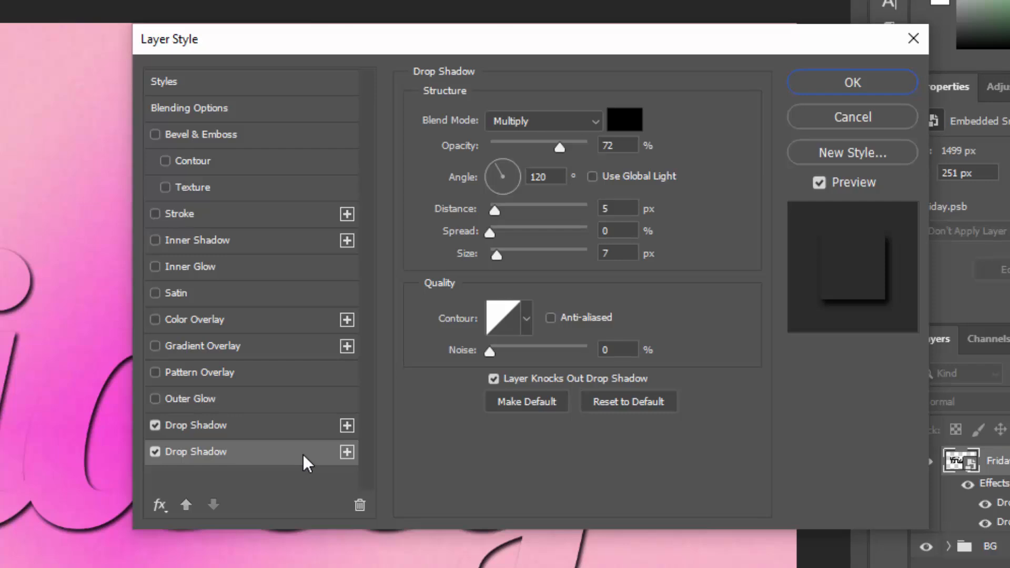
left_click(600, 146)
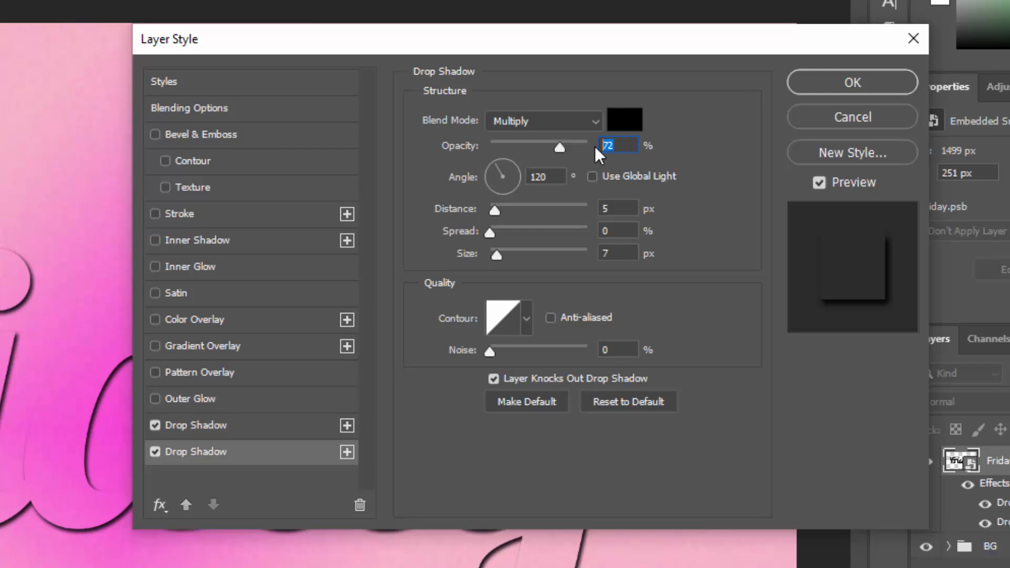
type("58")
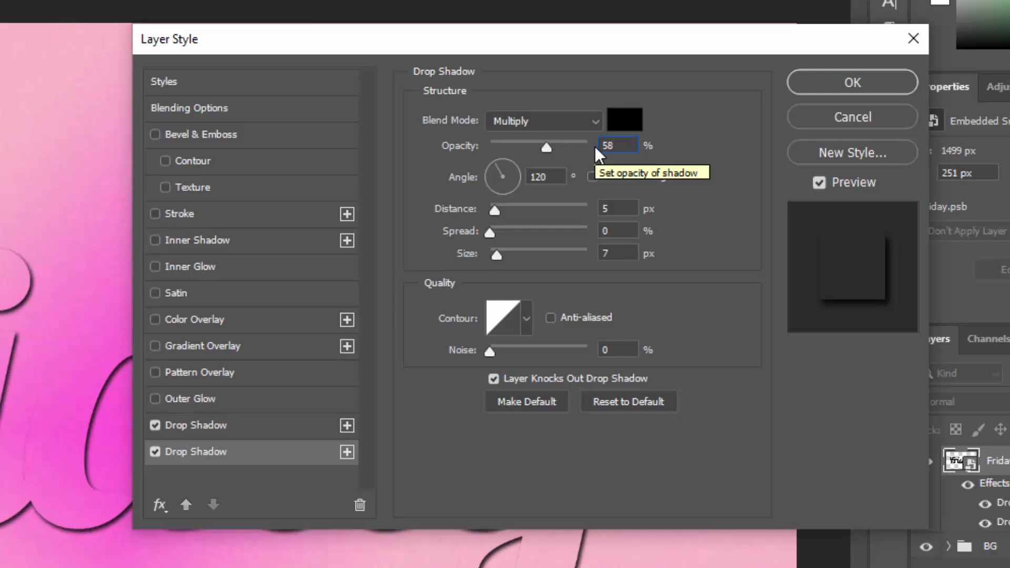
left_click(600, 209)
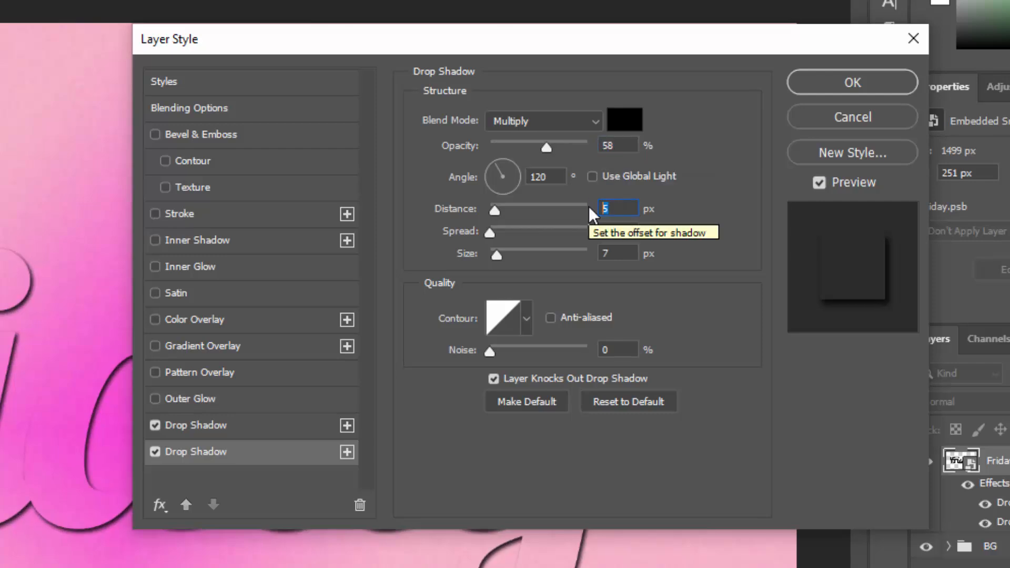
type("12")
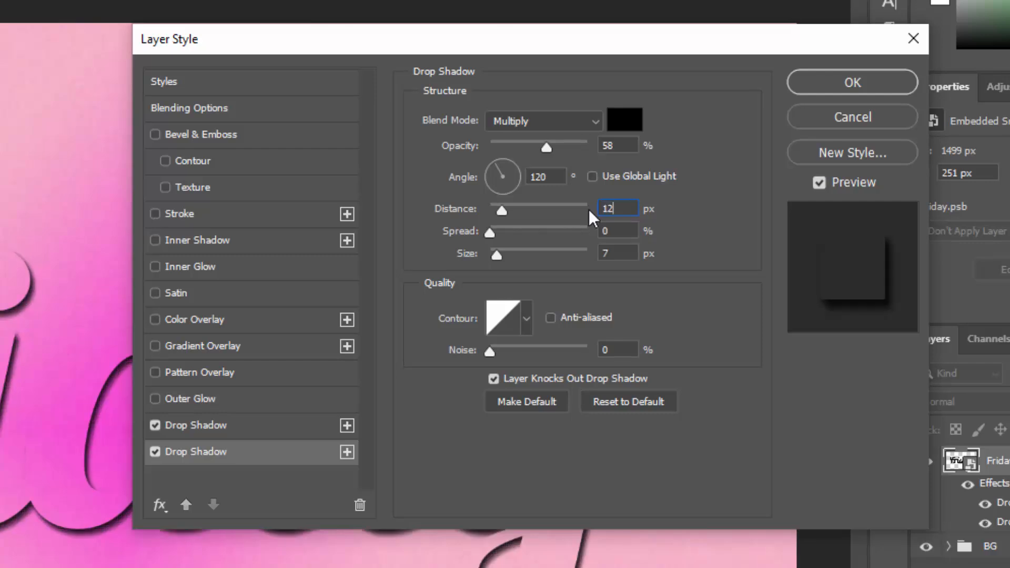
left_click_drag(630, 252, 588, 257)
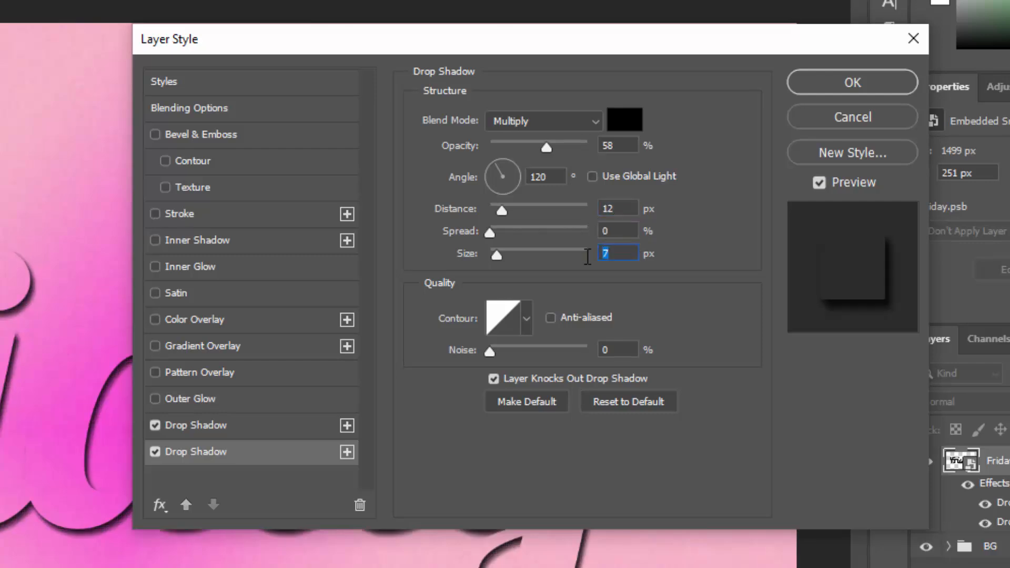
type("32")
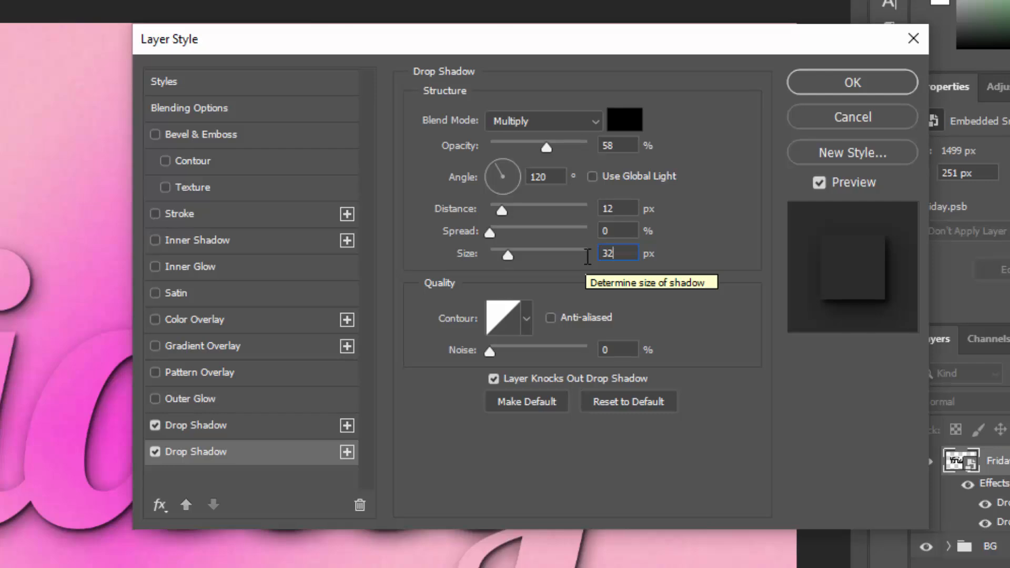
Add a third drop shadow to the Friday layer with 20 px distance and 62 px size.
left_click(345, 452)
left_click(265, 474)
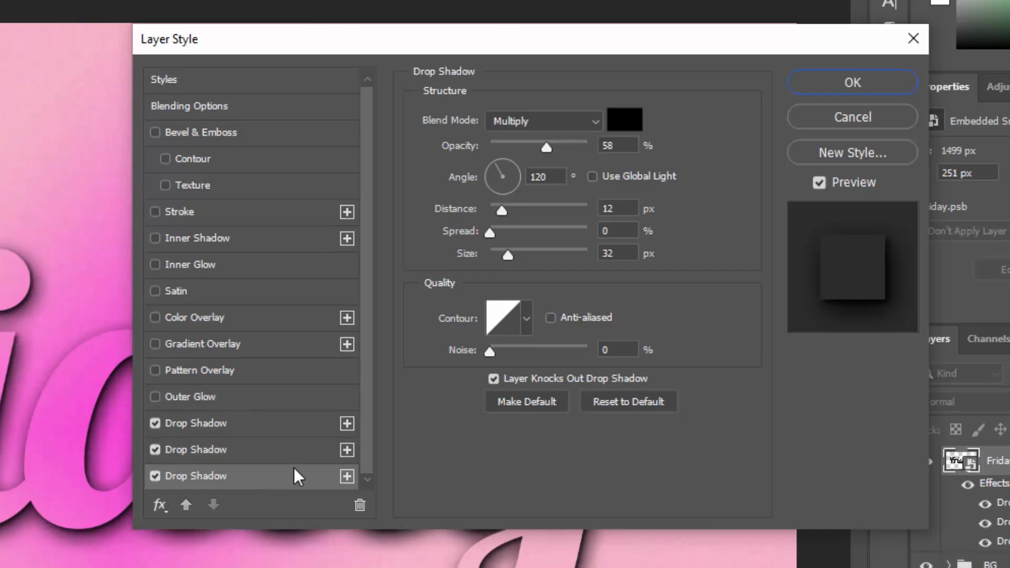
left_click(600, 147)
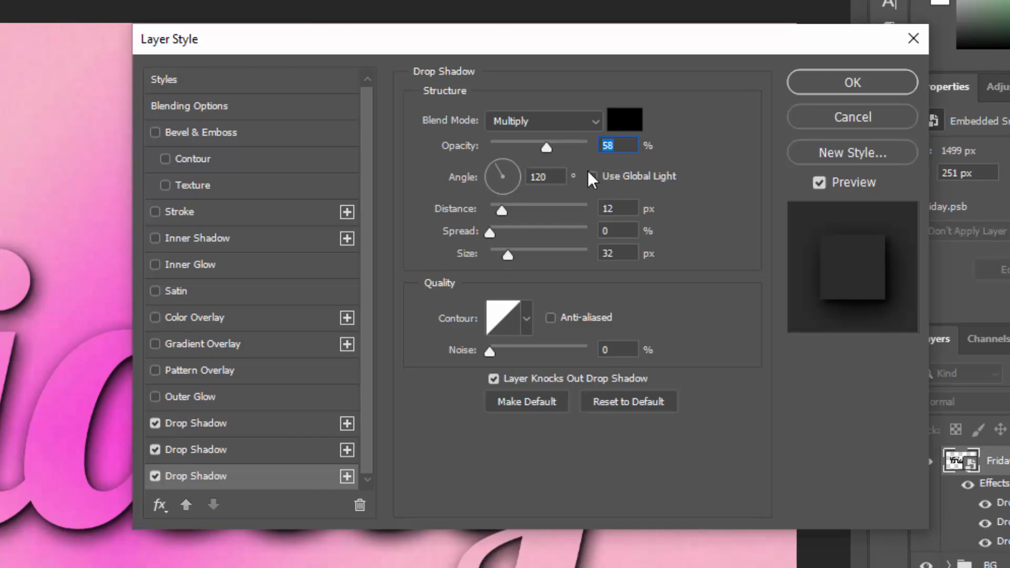
key("Tab")
key("Tab")
type("20")
left_click(619, 255)
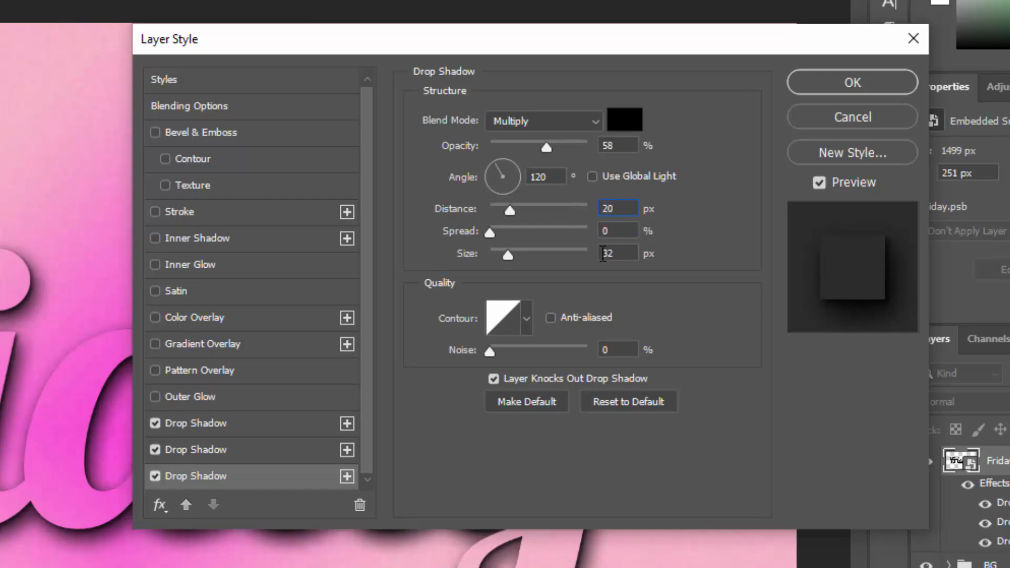
left_click_drag(620, 255, 592, 256)
type("62")
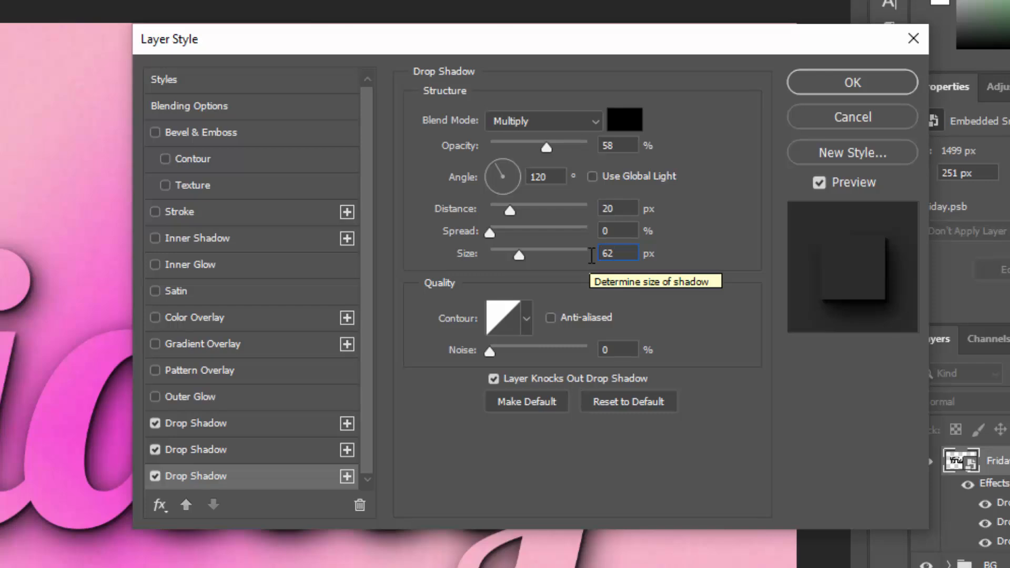
Add a fourth drop shadow to the Friday layer with 36 px distance and 100 px size.
left_click(345, 475)
left_click(254, 476)
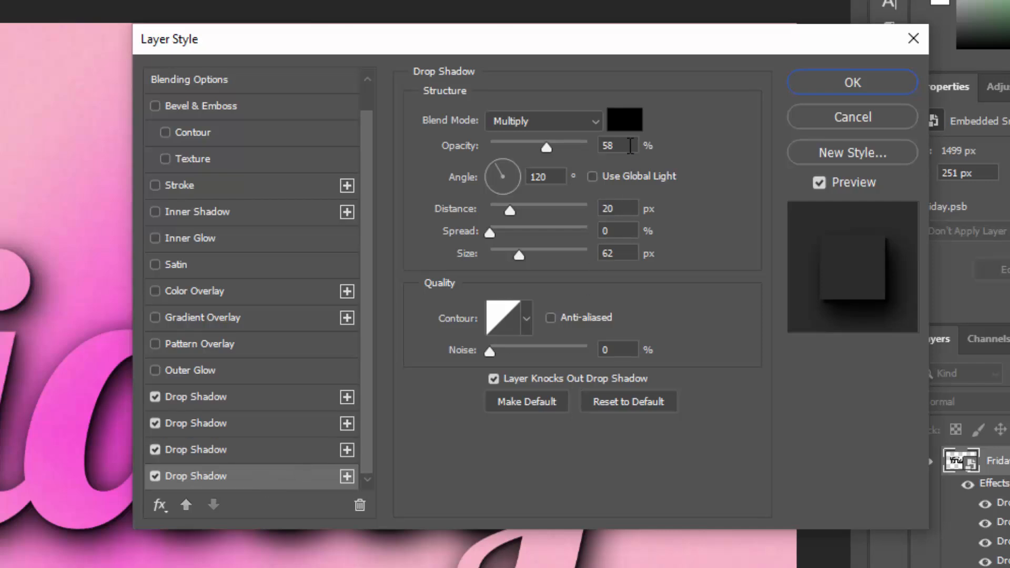
left_click_drag(629, 145, 600, 145)
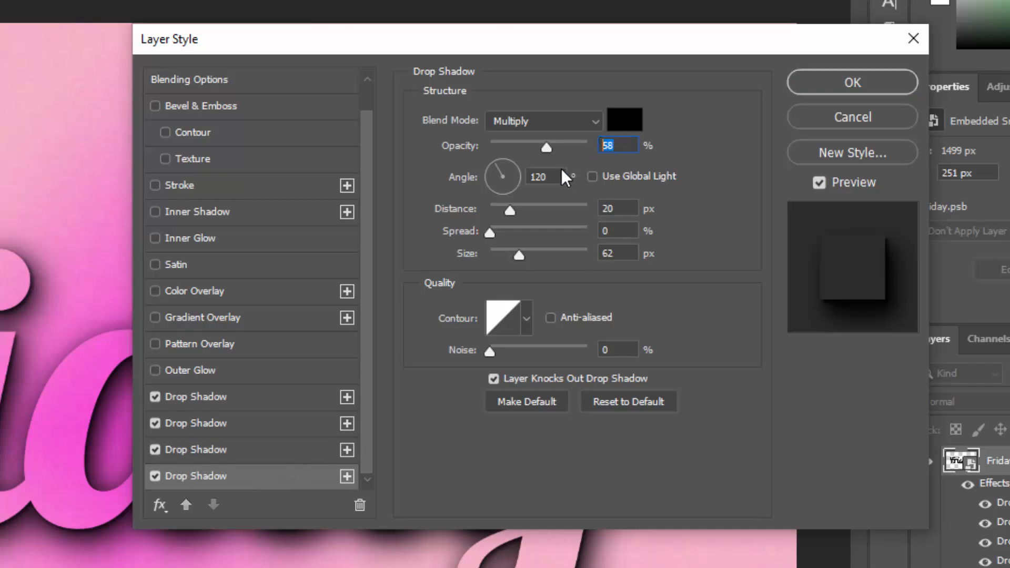
left_click_drag(631, 208, 593, 208)
type("36")
left_click_drag(632, 253, 589, 253)
type("100")
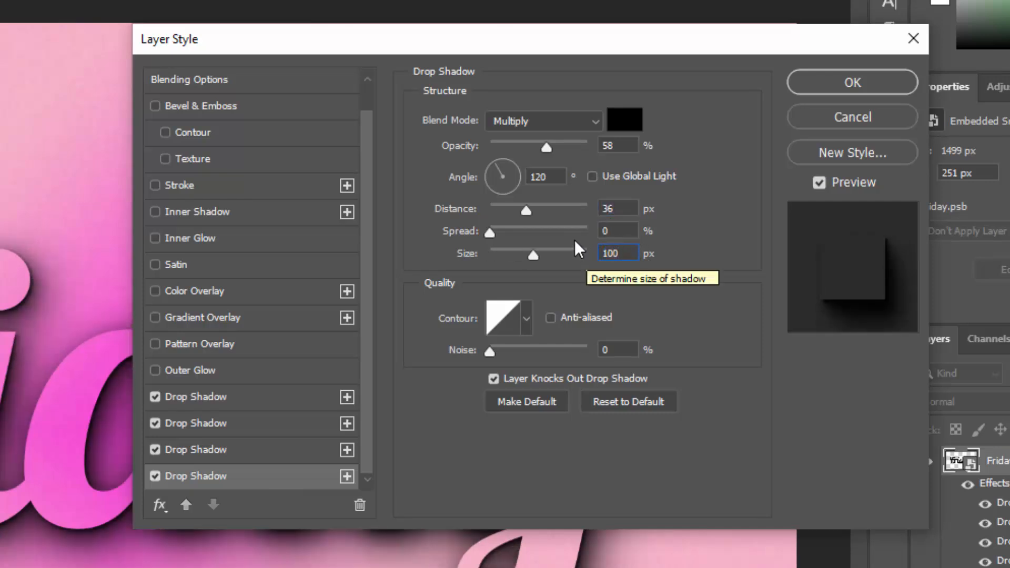
Add a fifth drop shadow to the Friday layer with 42% opacity, 65 px distance, and 110 px size, and apply the layer style.
left_click(345, 477)
scroll(305, 470, "down", 1)
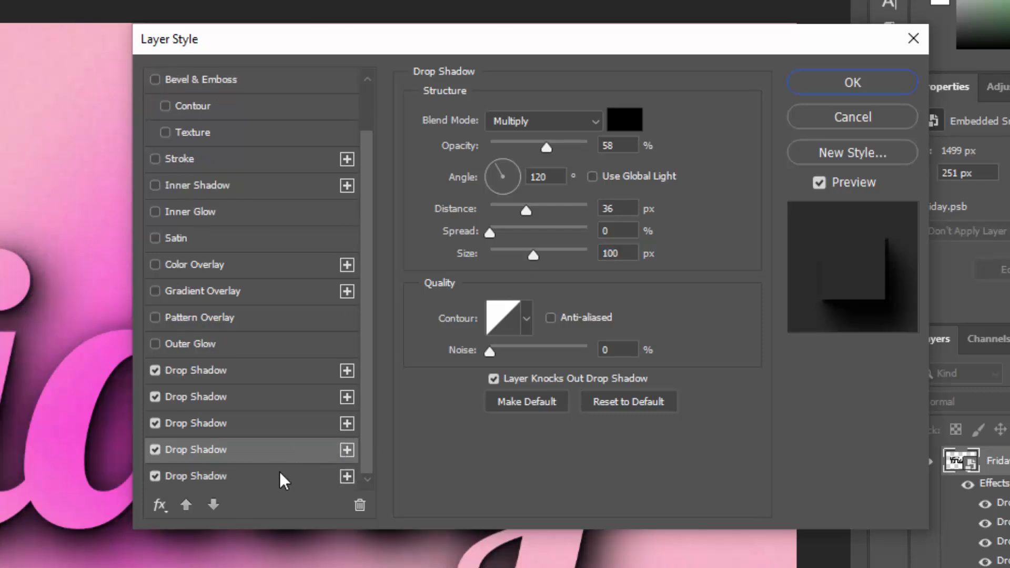
left_click(278, 477)
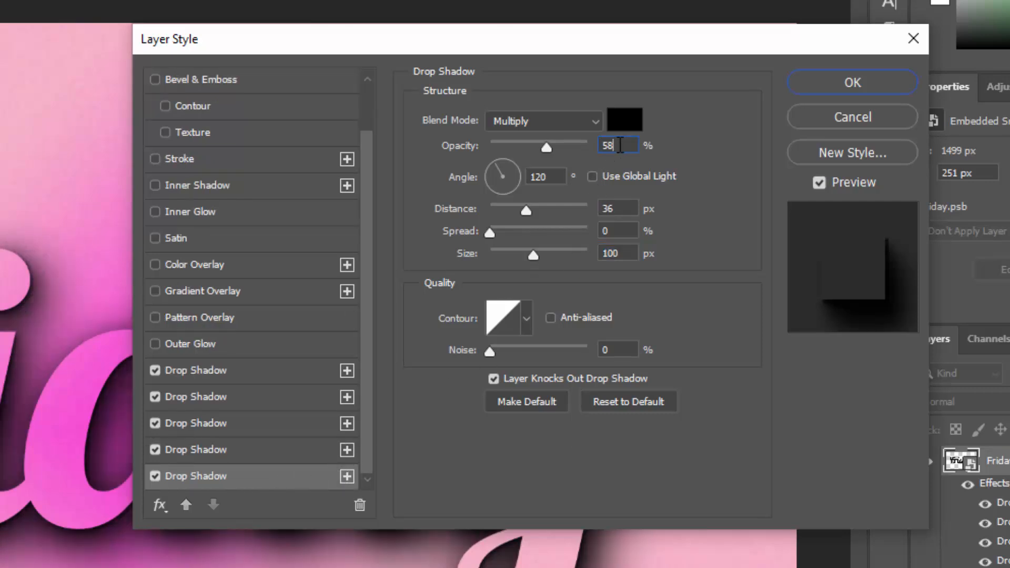
left_click_drag(621, 146, 589, 153)
type("42")
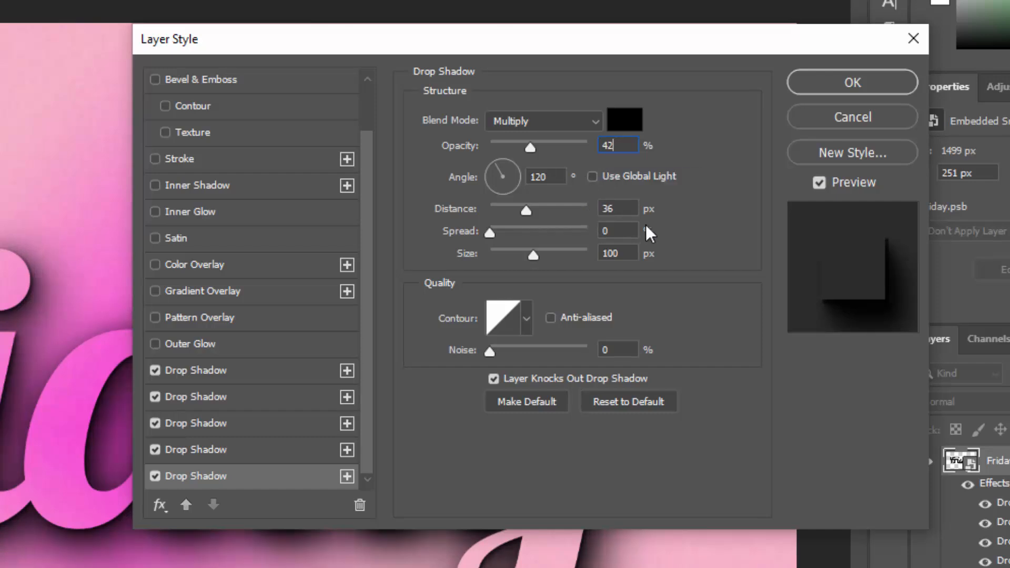
left_click_drag(632, 212, 586, 208)
type("65")
left_click_drag(629, 255, 587, 253)
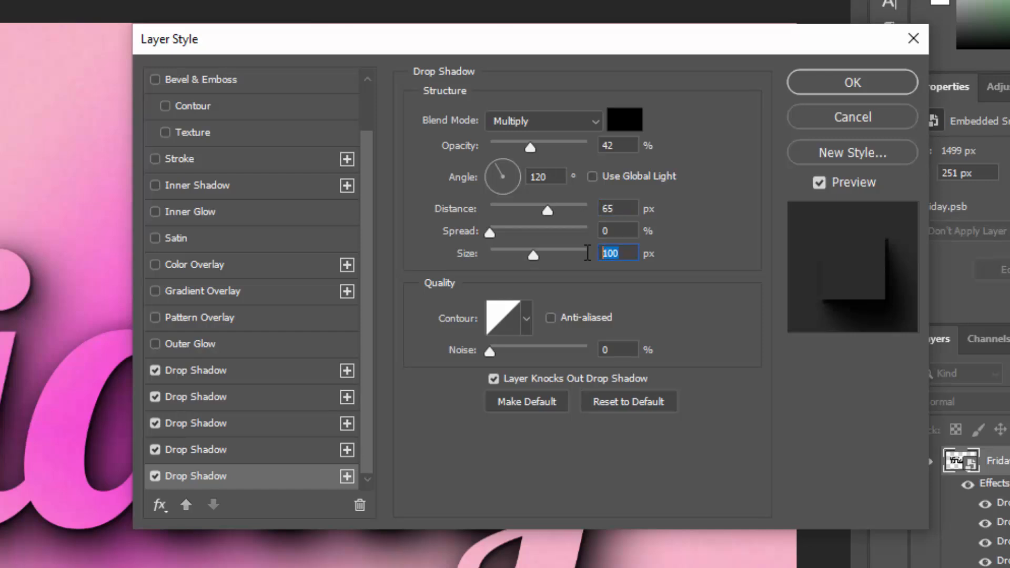
type("110")
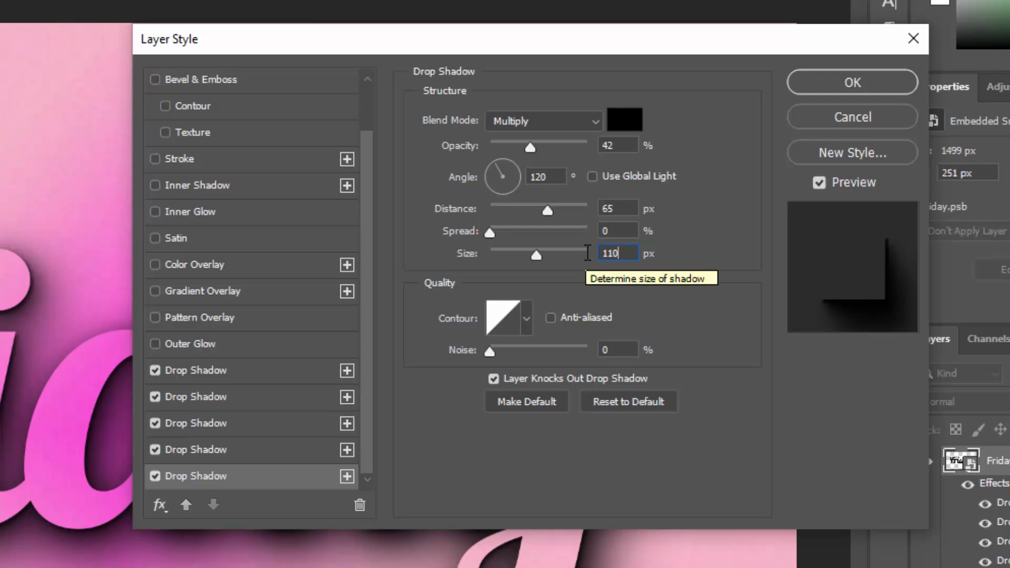
left_click(841, 83)
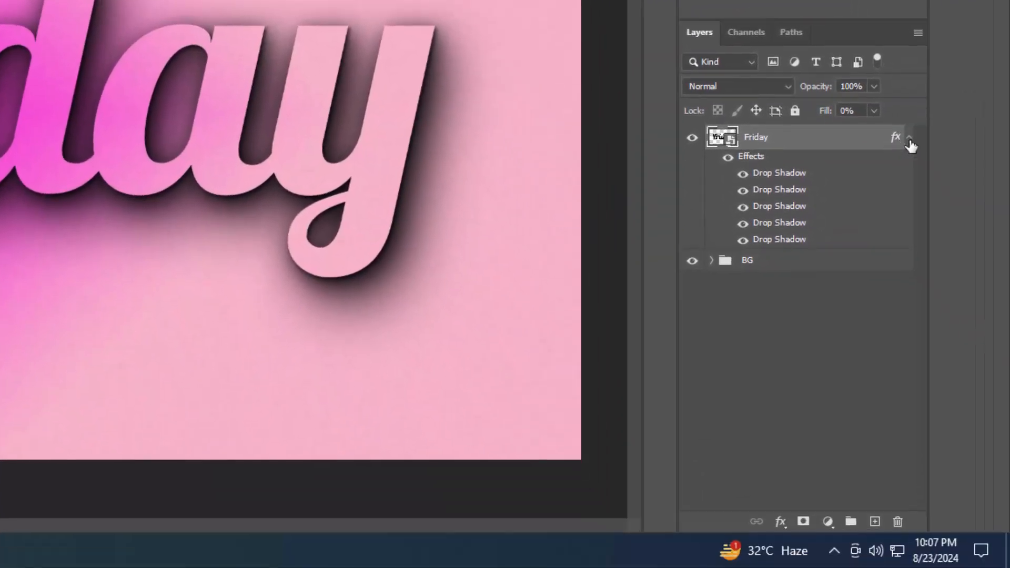
Collapse the Friday layer's effects list and rename the layer as Shadow.
left_click(910, 139)
double_click(772, 142)
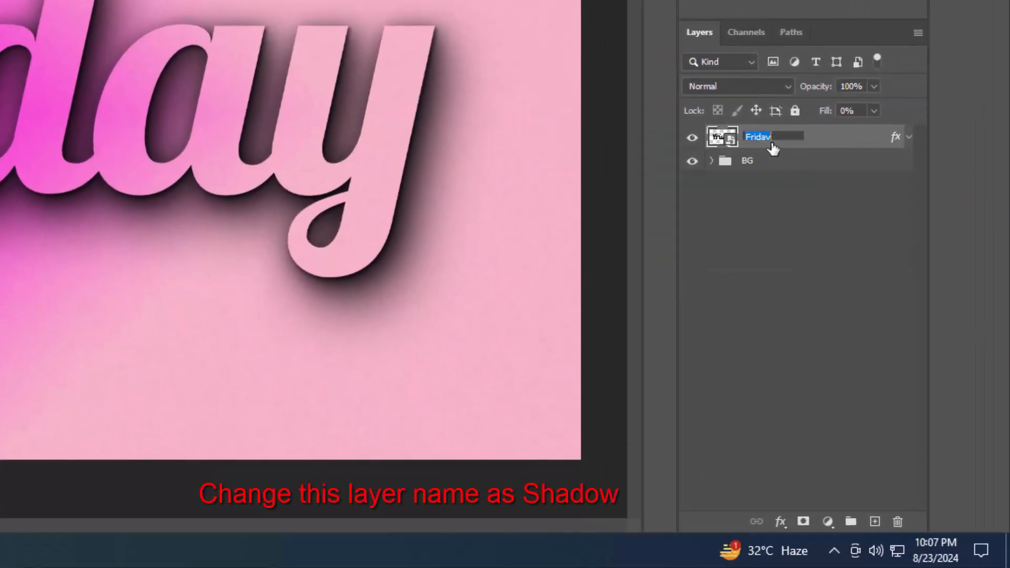
type("Shadow")
key("Return")
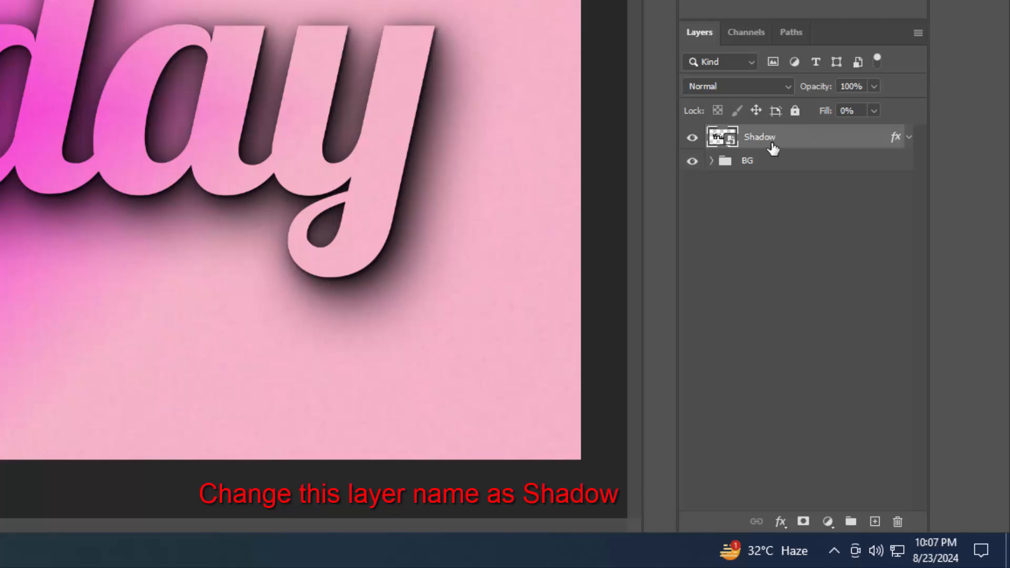
Put the Shadow layer into a new group and name the group Shadow.
left_click(852, 522)
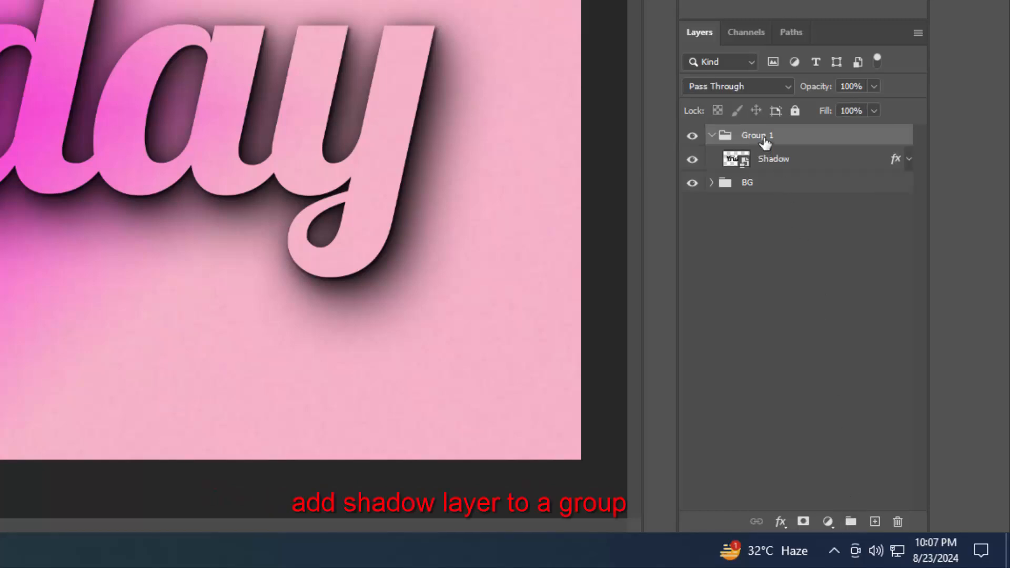
double_click(758, 136)
type("Shadow")
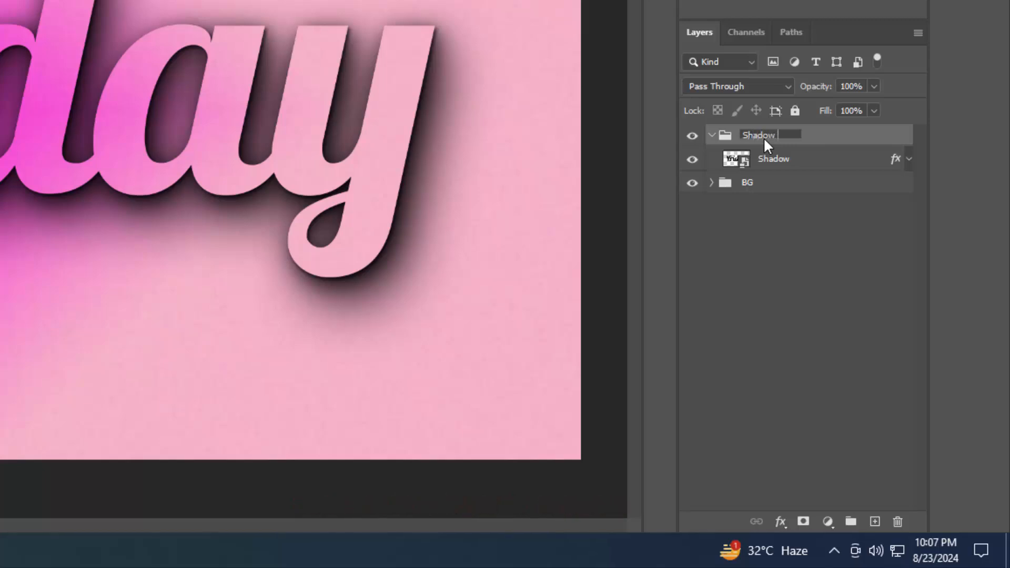
key("Return")
Duplicate the Shadow layer, move the copy above the Shadow group, and collapse the group.
left_click(789, 167)
key("ctrl+j")
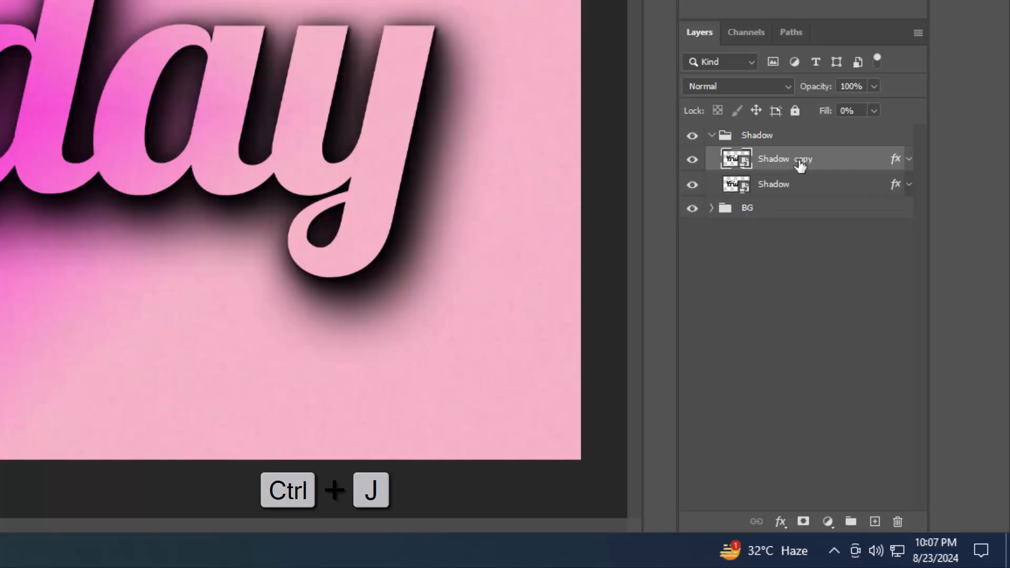
left_click_drag(798, 164, 787, 126)
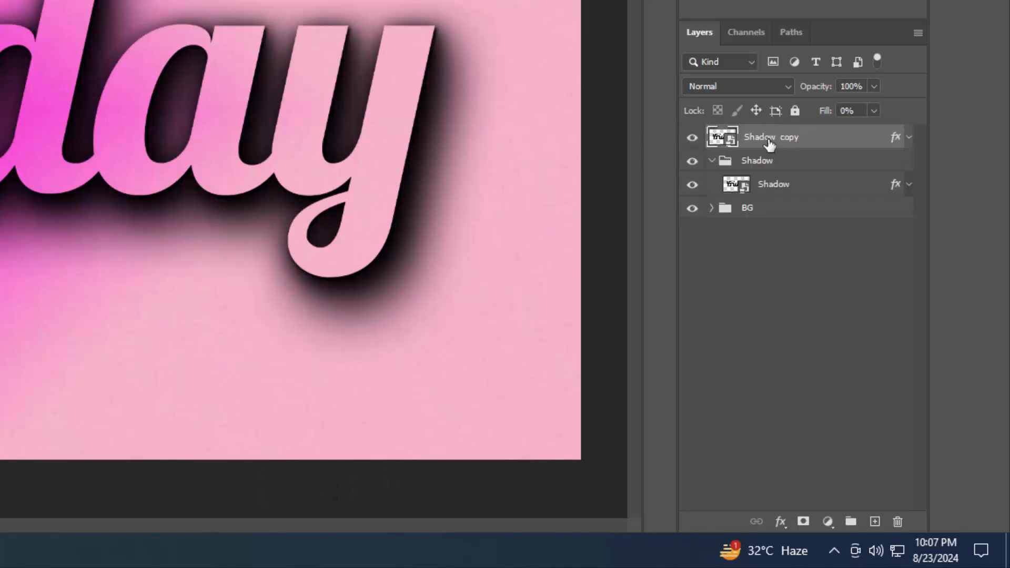
left_click(713, 161)
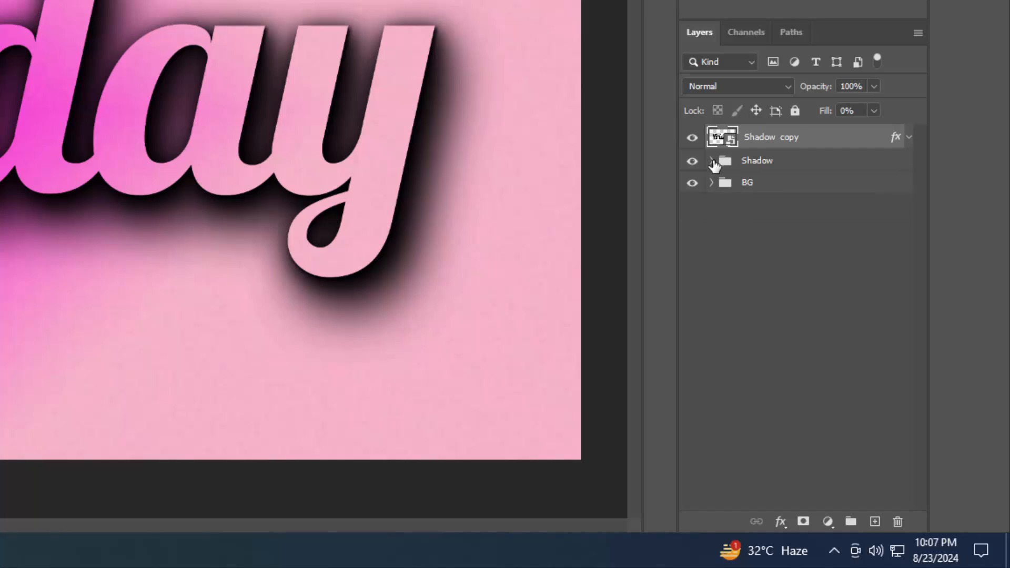
Clear the layer style of the Shadow copy layer and set its fill opacity to 0% in the blending options.
right_click(774, 148)
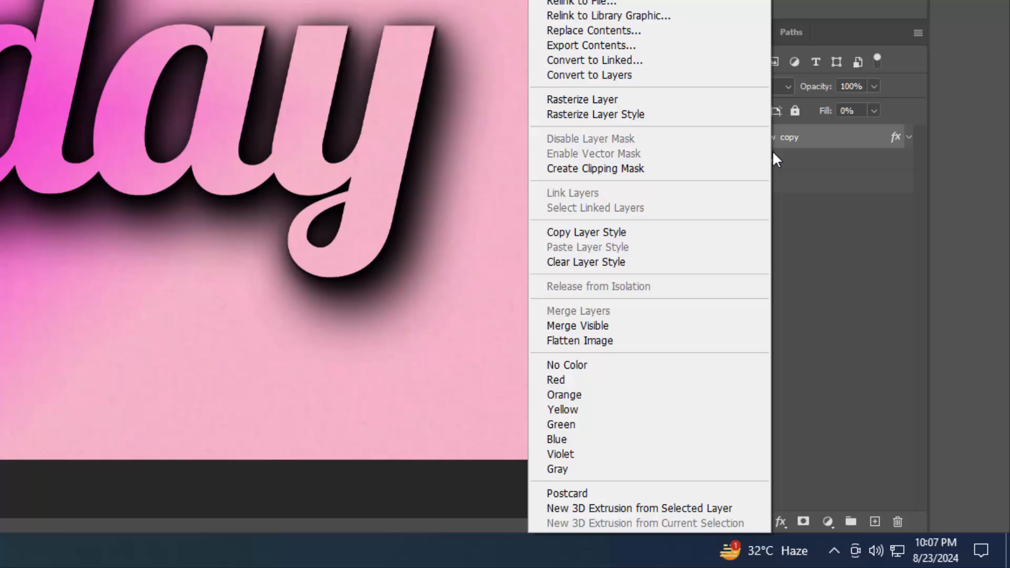
left_click(681, 261)
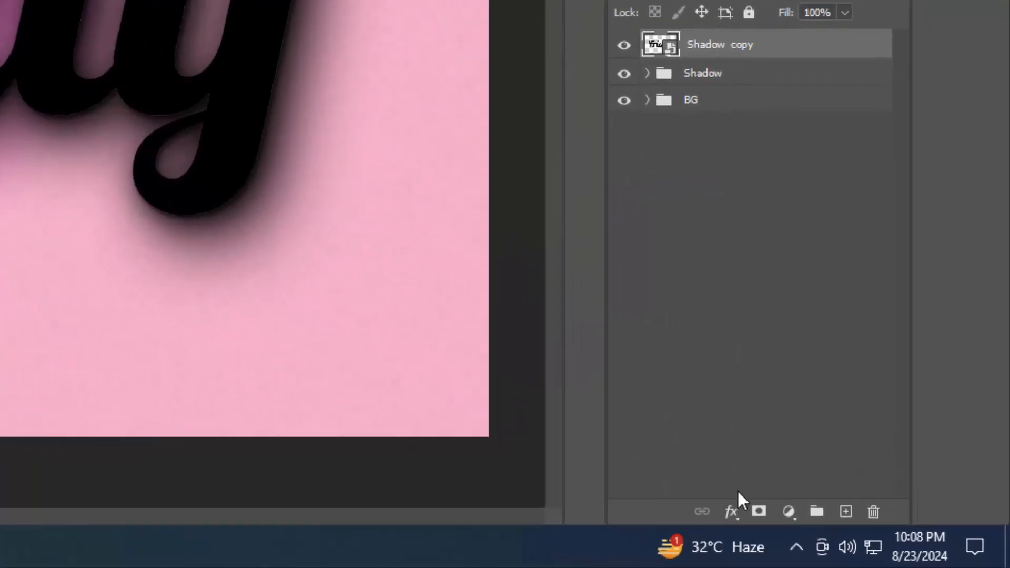
left_click(733, 510)
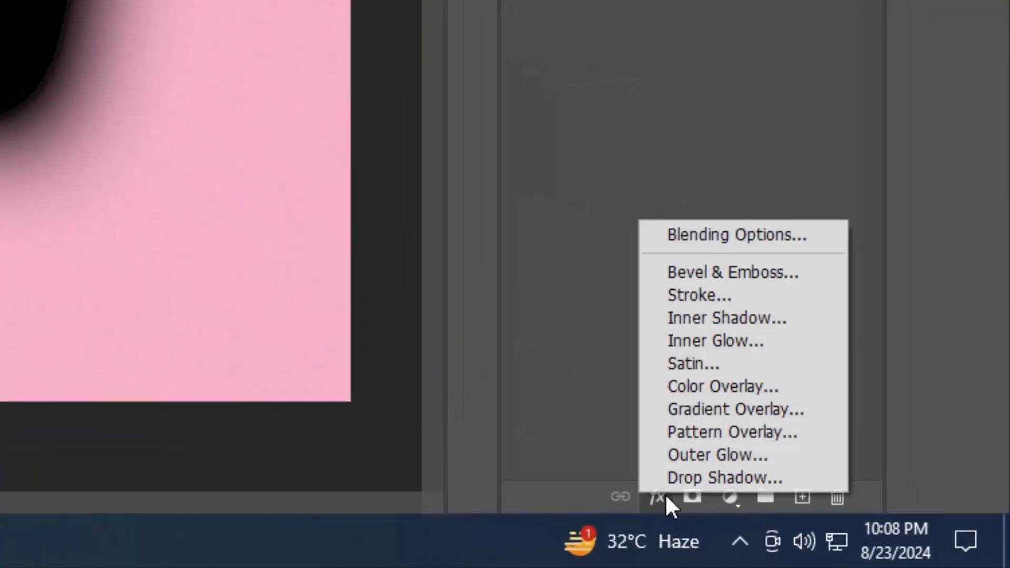
left_click(692, 208)
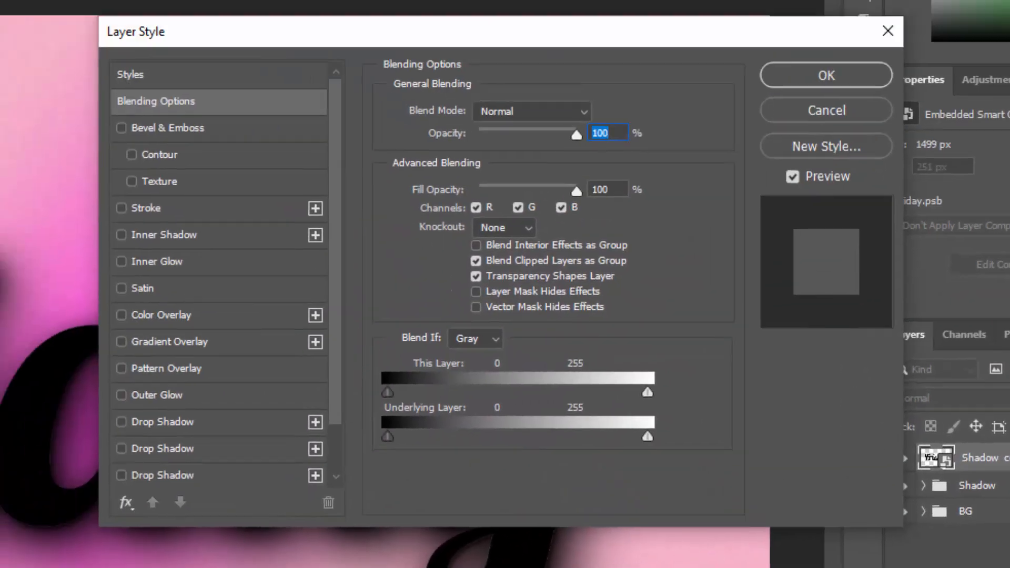
left_click(623, 189)
type("0")
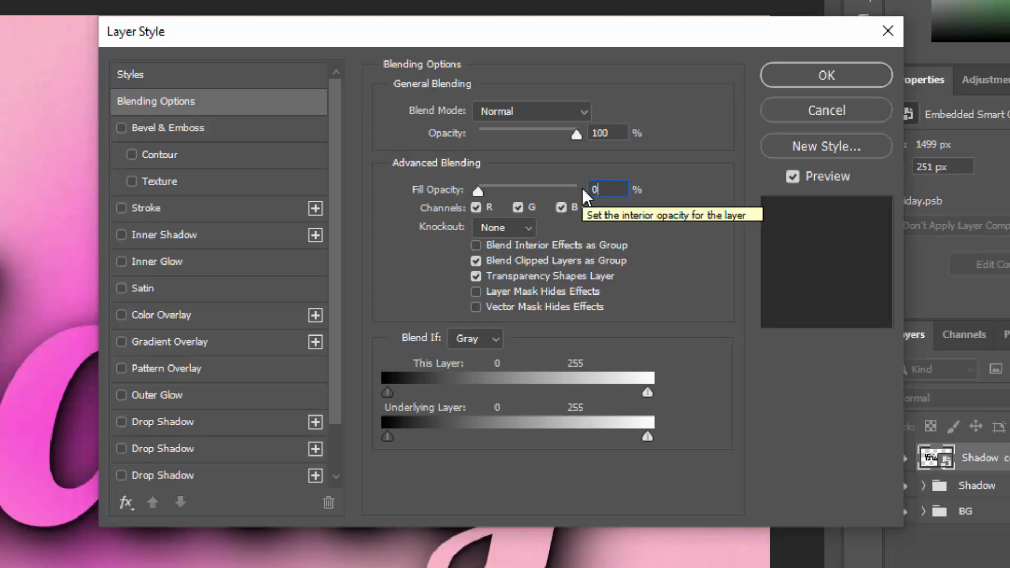
Add an Inner Bevel to the Shadow copy layer with 939% depth, Down direction, and 38 px size.
left_click(200, 127)
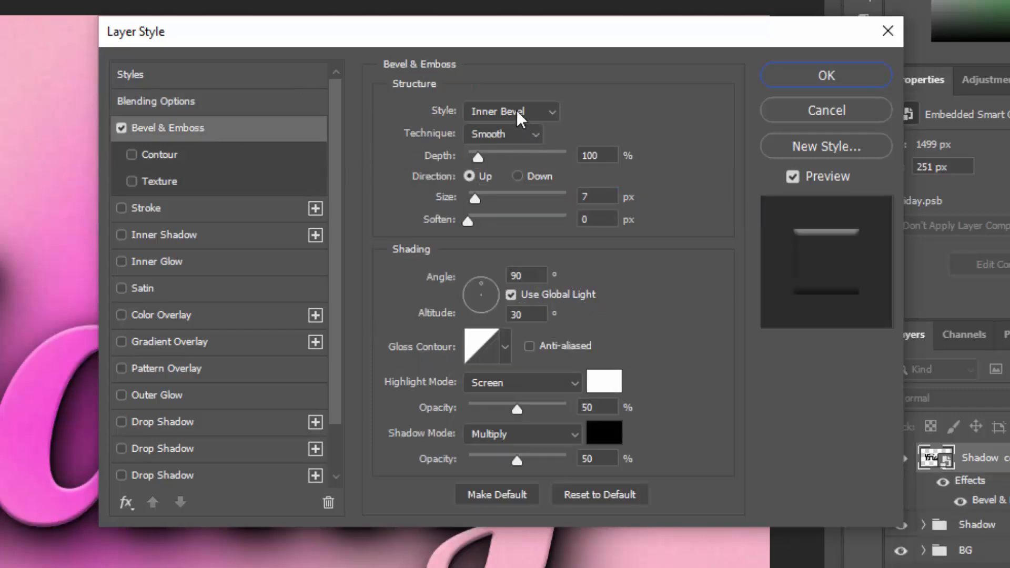
double_click(606, 158)
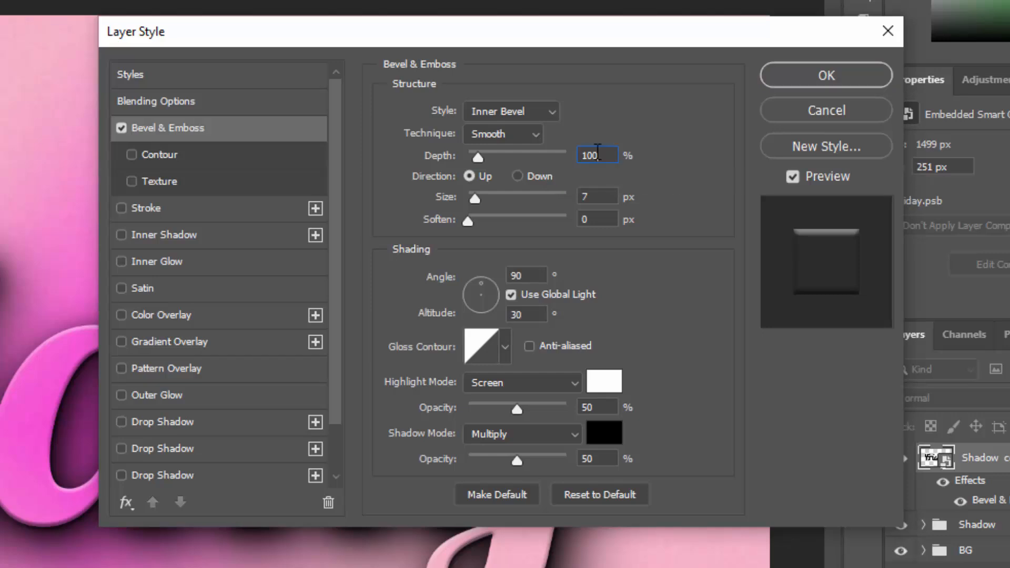
type("939")
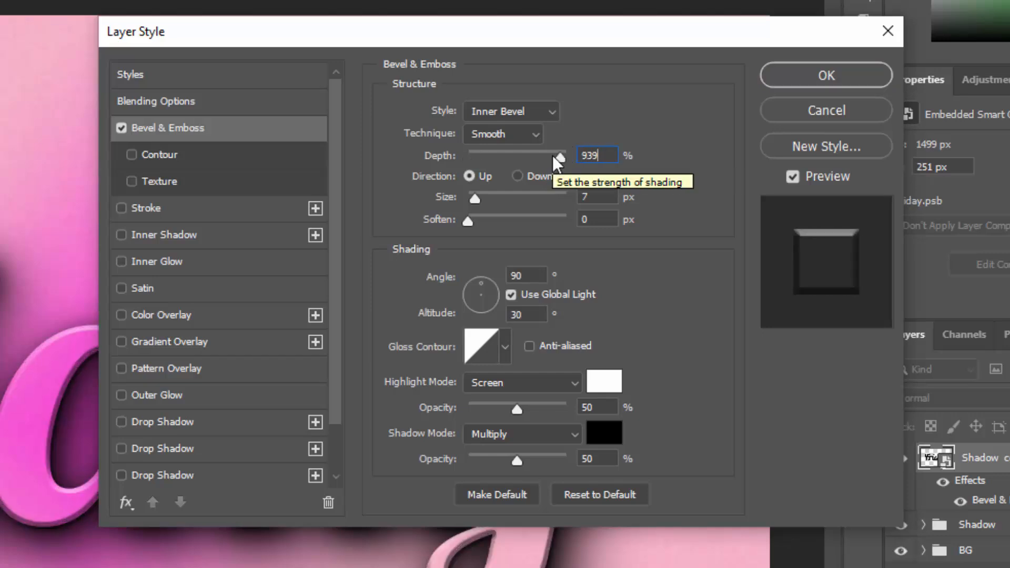
left_click(521, 178)
double_click(571, 199)
type("38")
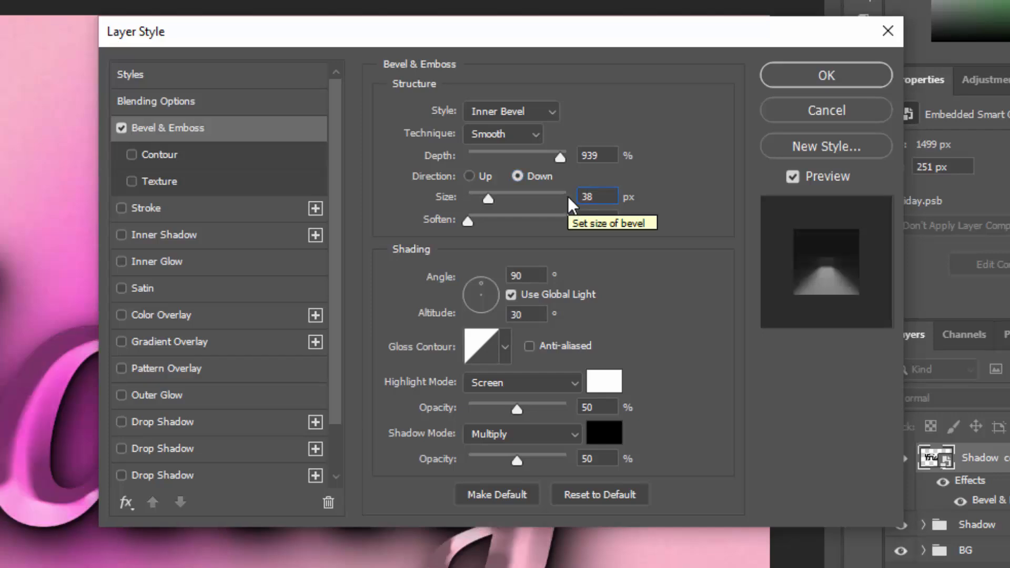
Turn off global light for the bevel, set its angle to 120°, and choose the Ring - Double gloss contour.
left_click(511, 294)
double_click(521, 276)
type("120")
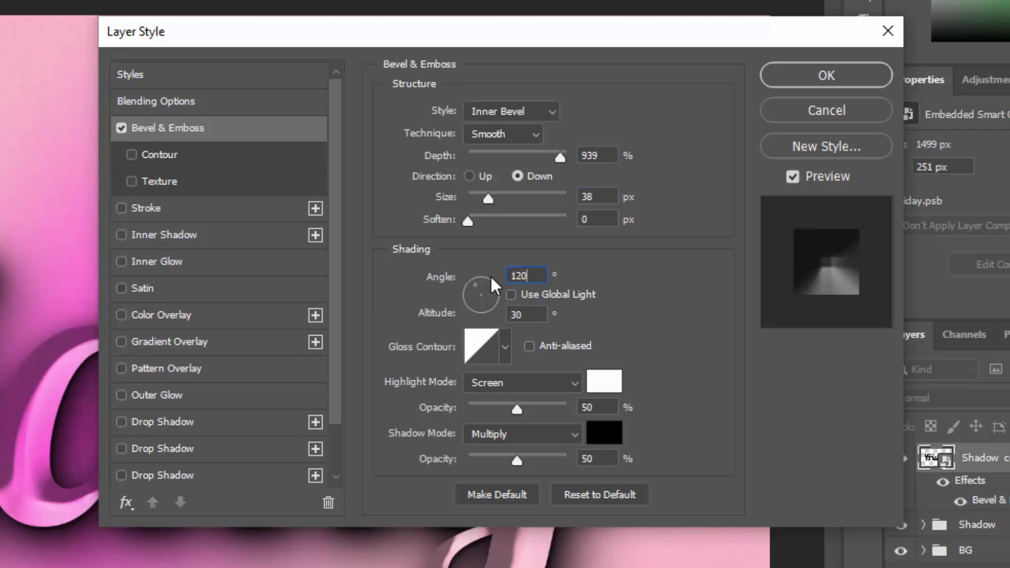
left_click(466, 342)
left_click(315, 260)
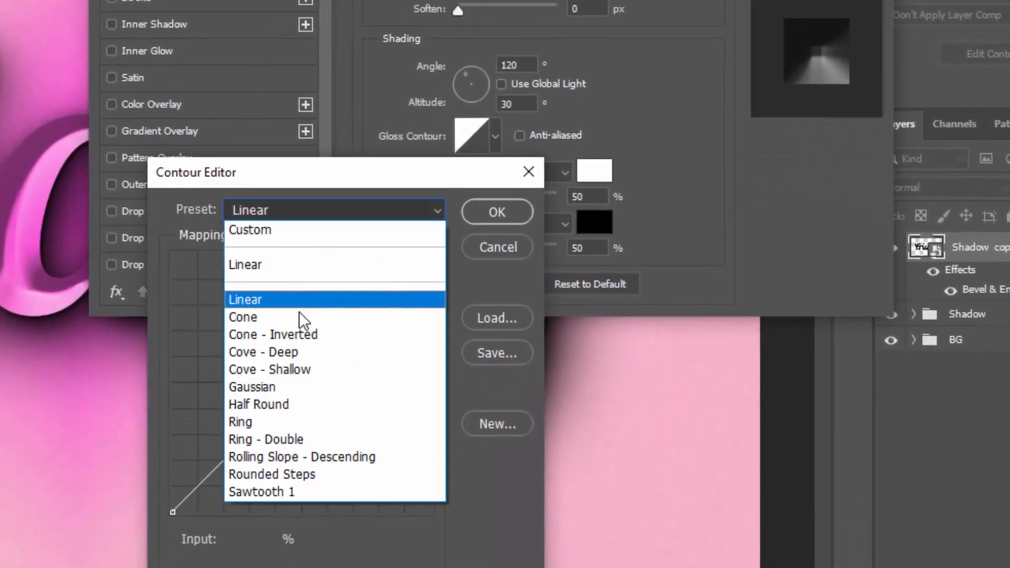
left_click(286, 439)
left_click(498, 217)
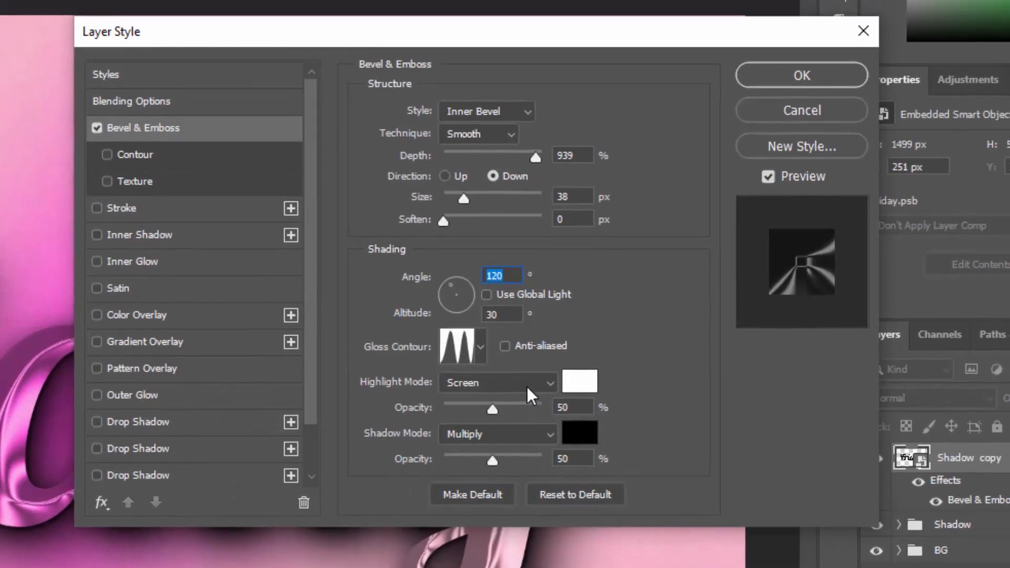
Set the bevel's highlight mode to Color Dodge with 58% opacity.
left_click(523, 384)
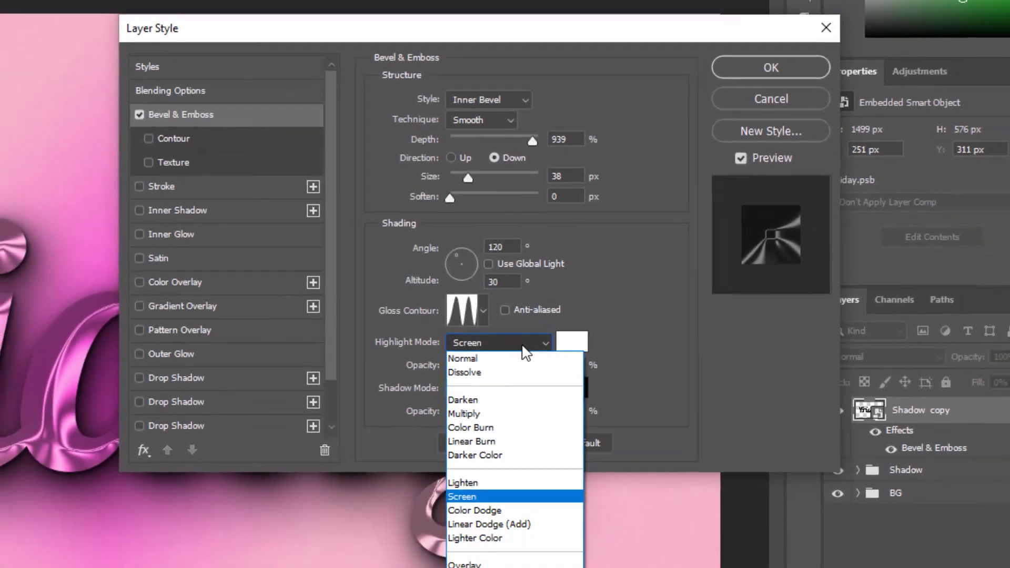
left_click(489, 541)
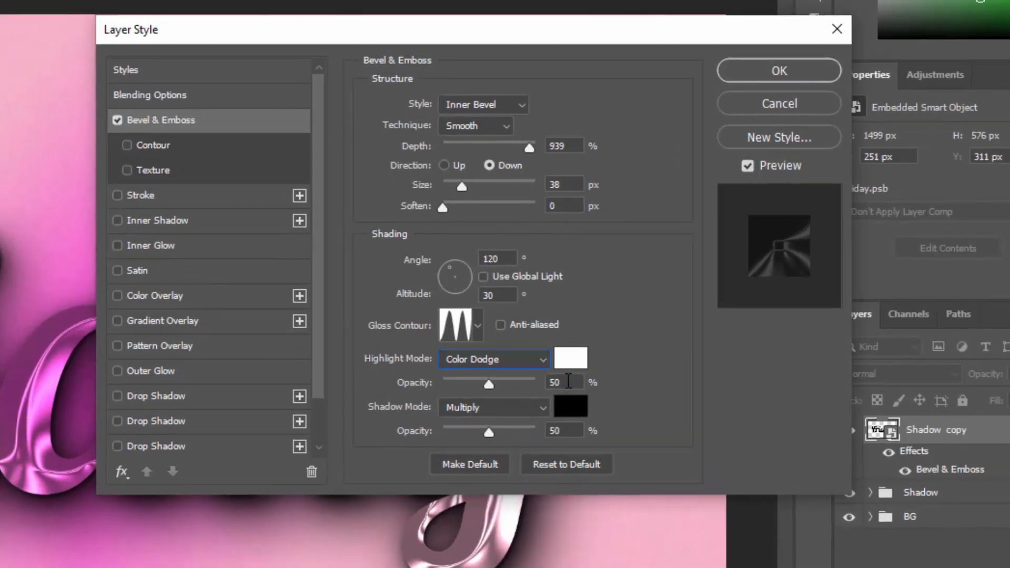
left_click_drag(562, 363, 543, 359)
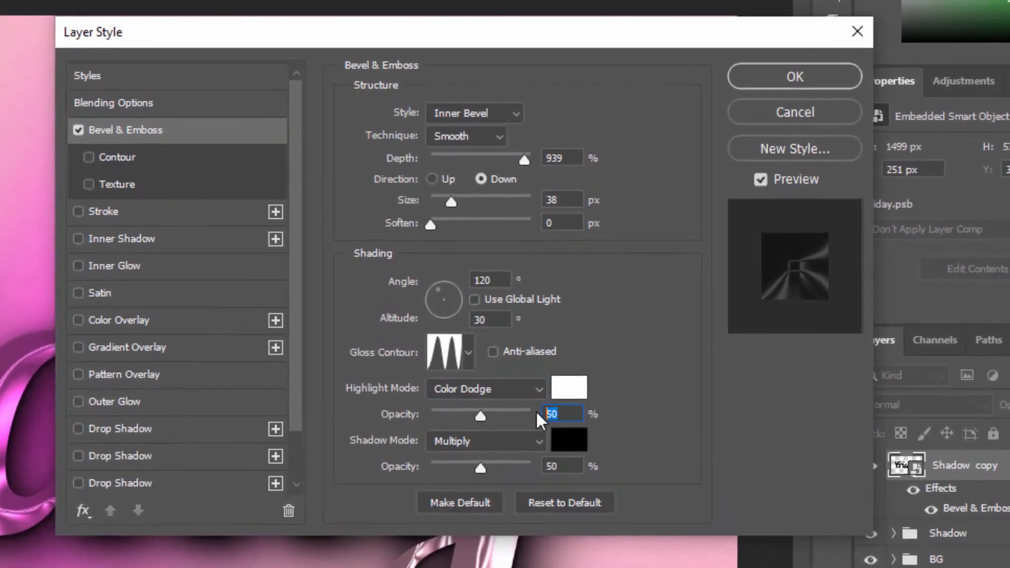
type("58")
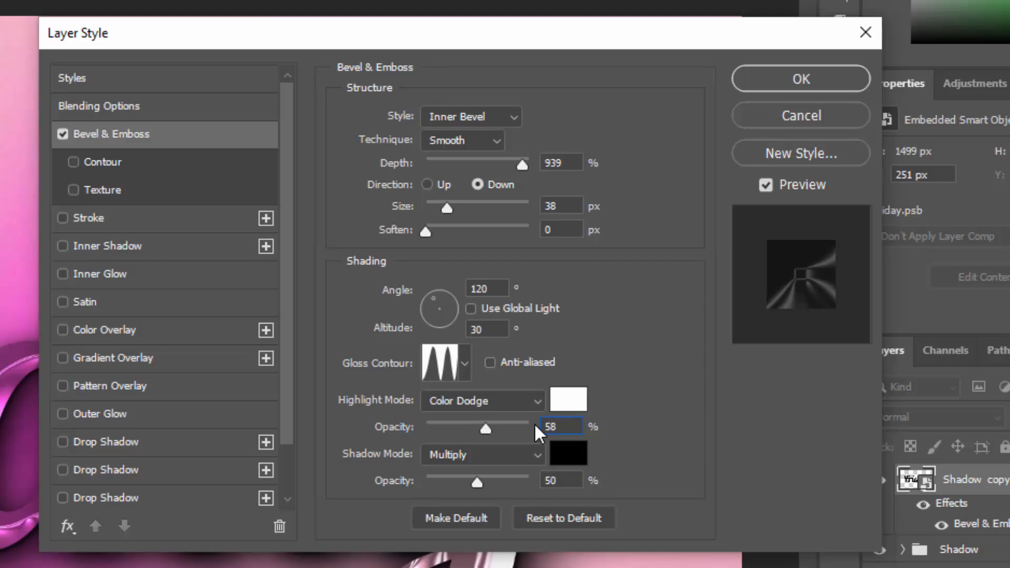
Set the bevel's shadow mode to Linear Burn with 31% opacity.
left_click(492, 455)
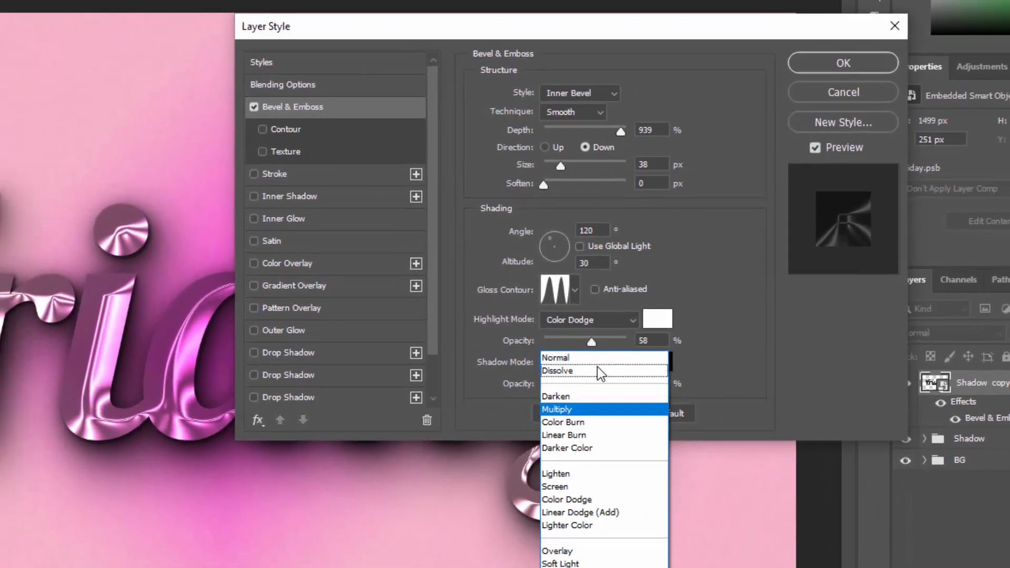
left_click(583, 435)
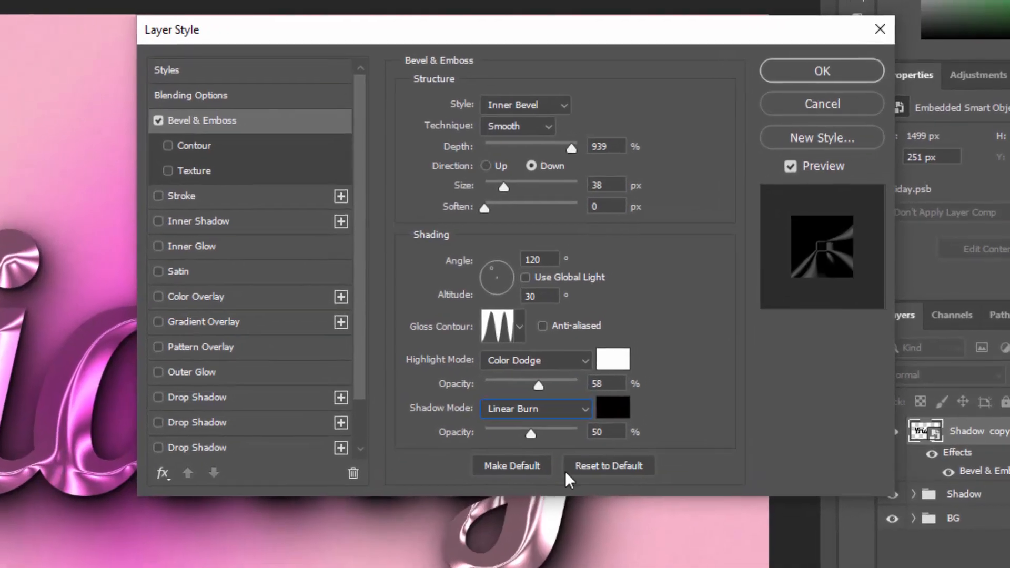
double_click(590, 432)
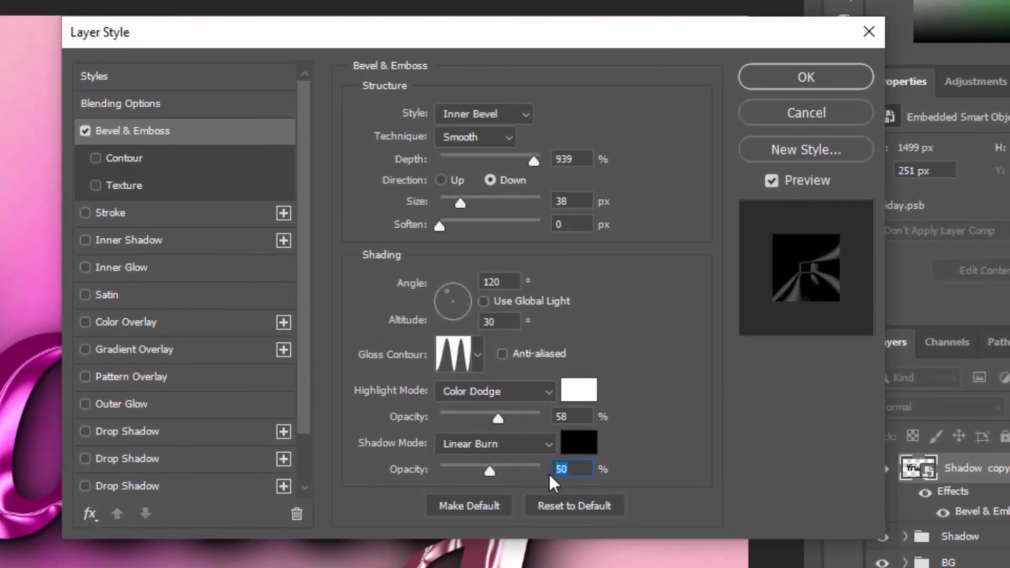
type("31")
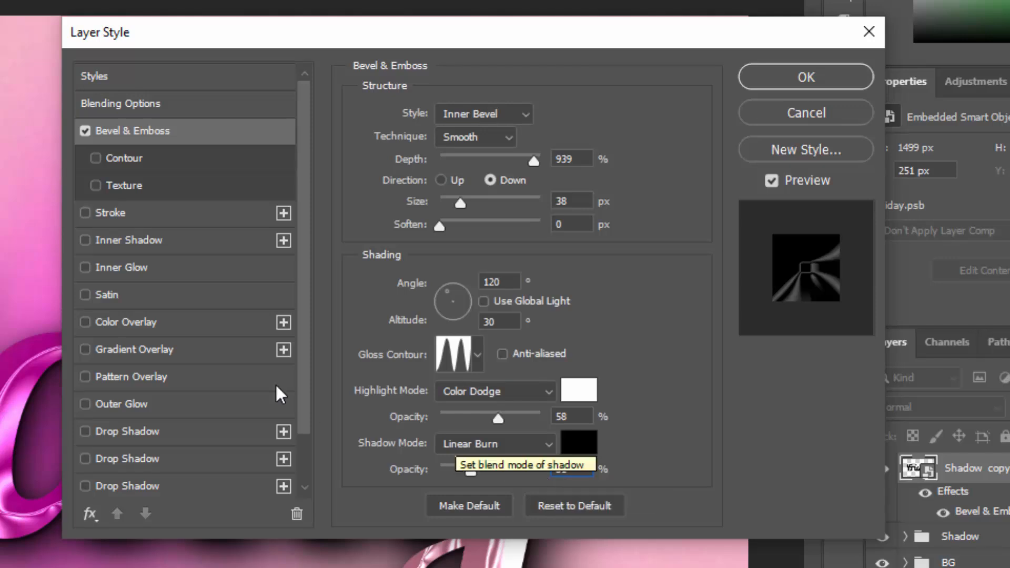
Enable the bevel's Contour and set its range to 50%.
left_click(126, 161)
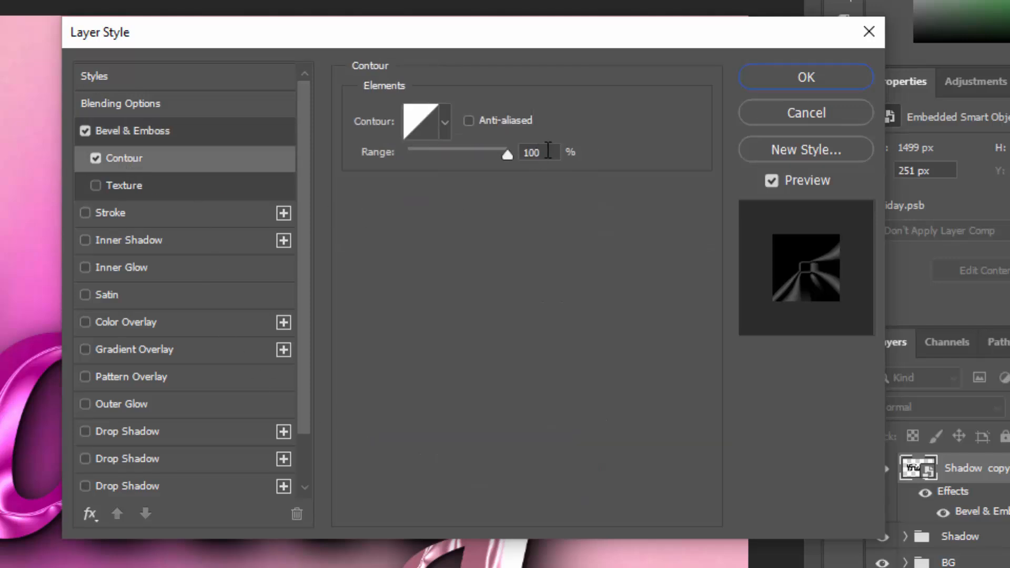
left_click(548, 151)
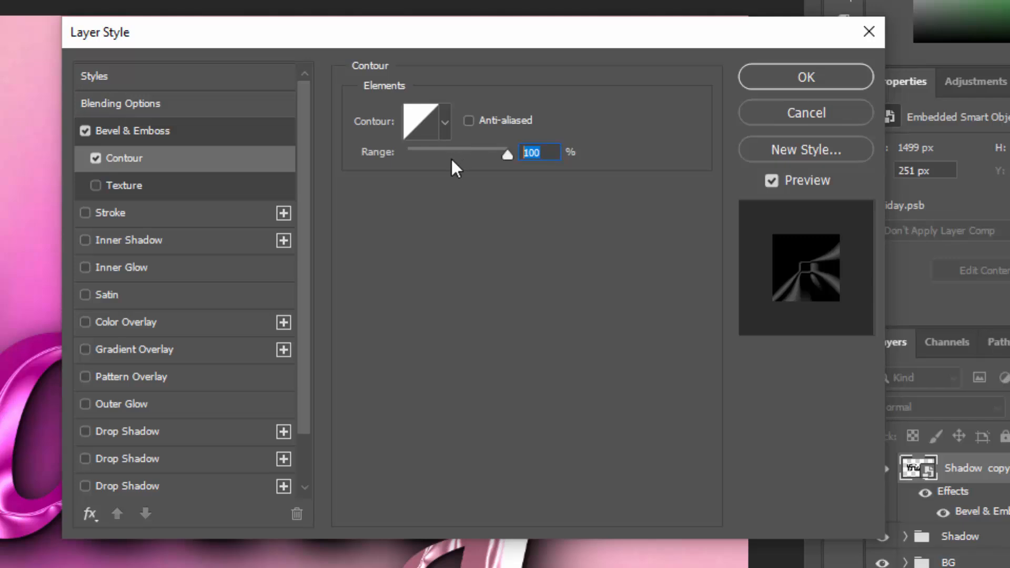
type("50")
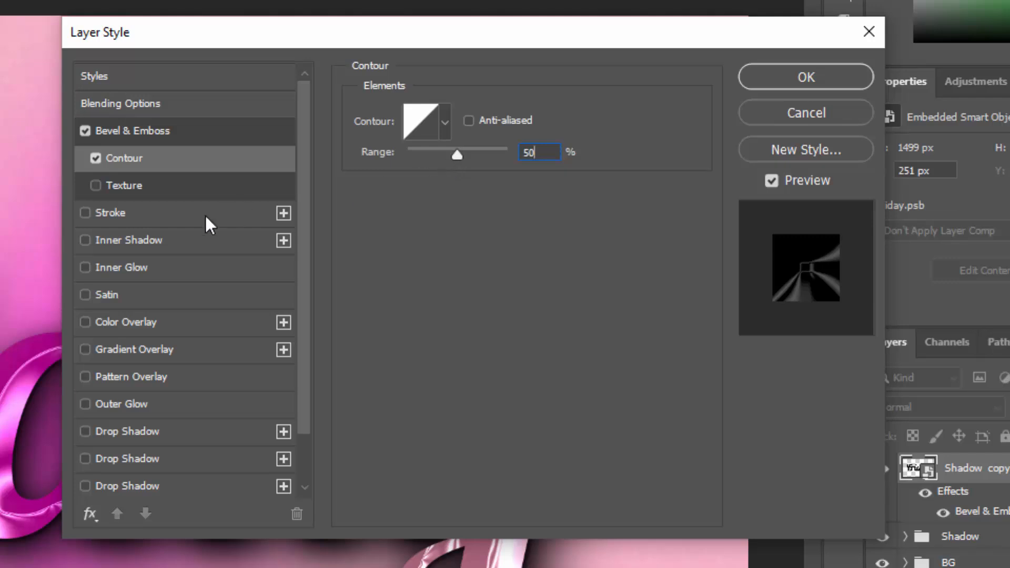
Add a Color Overlay in Normal mode with color #cccccc at 100% opacity and apply the layer style.
left_click(172, 322)
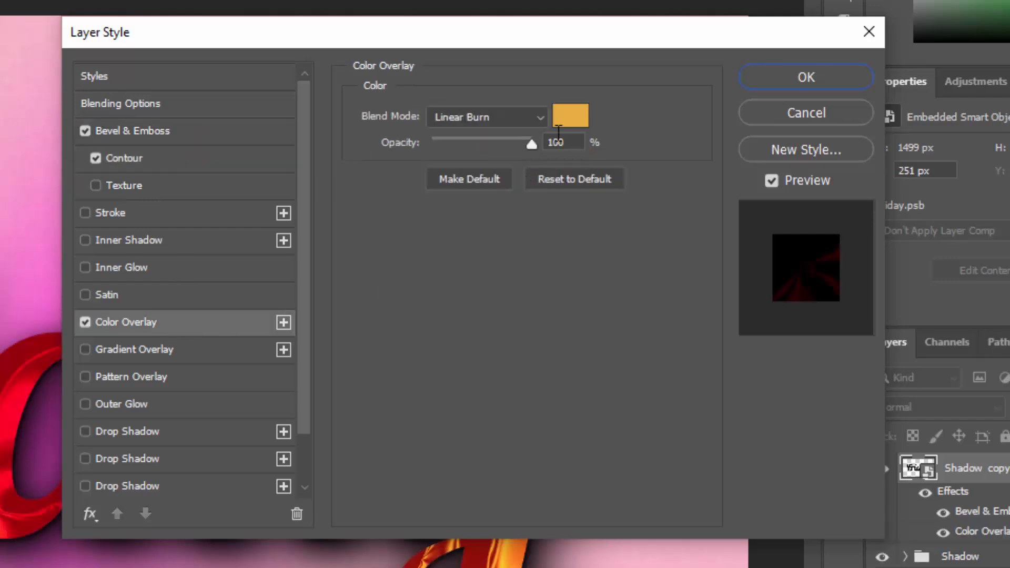
left_click(518, 124)
left_click(505, 136)
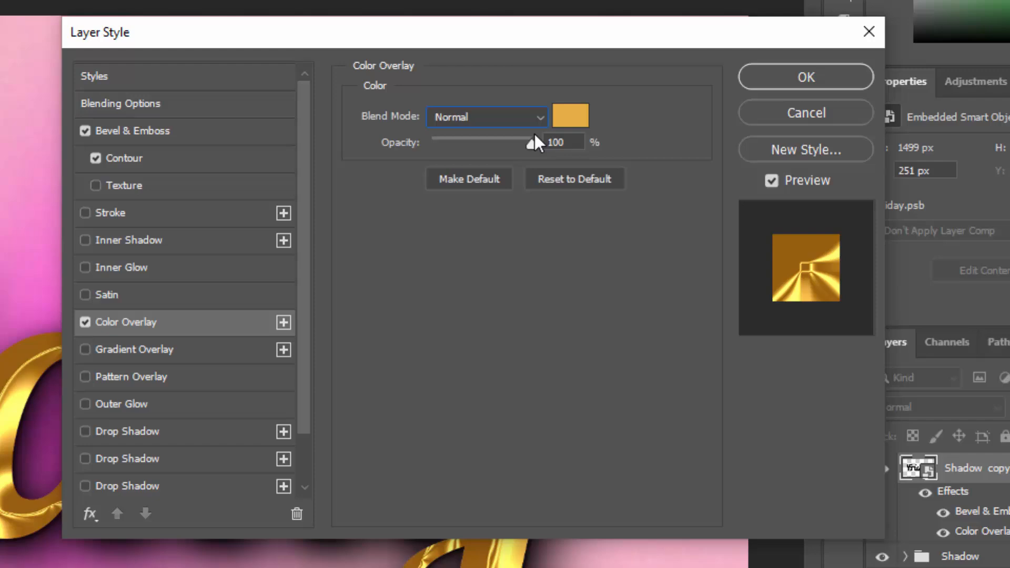
left_click(571, 116)
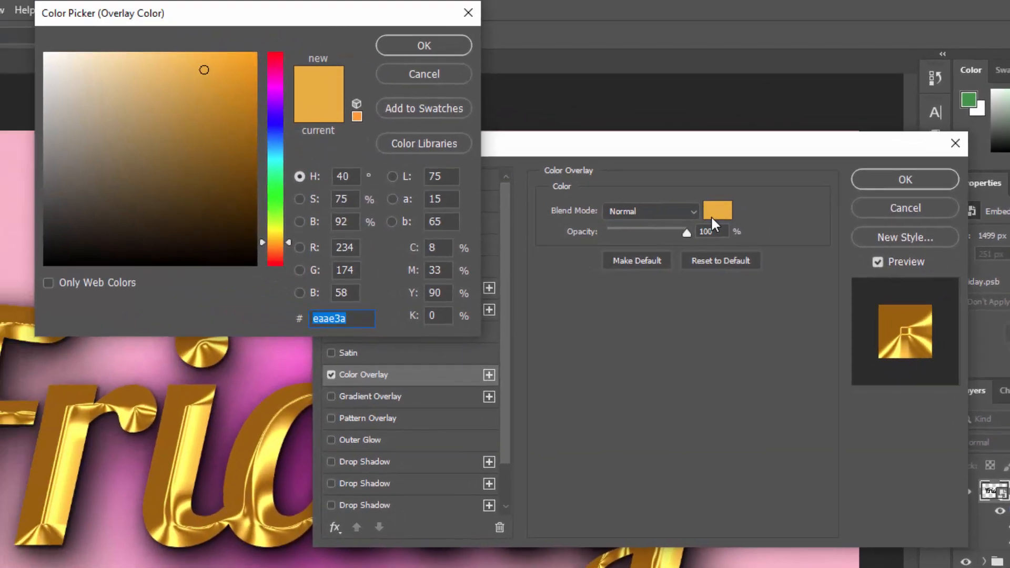
type("cccccc")
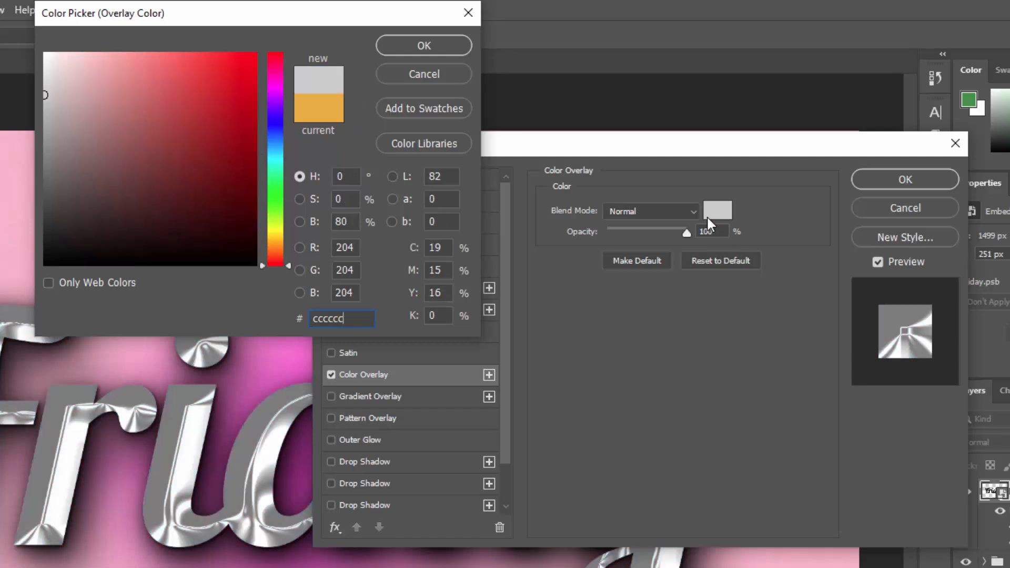
left_click(421, 47)
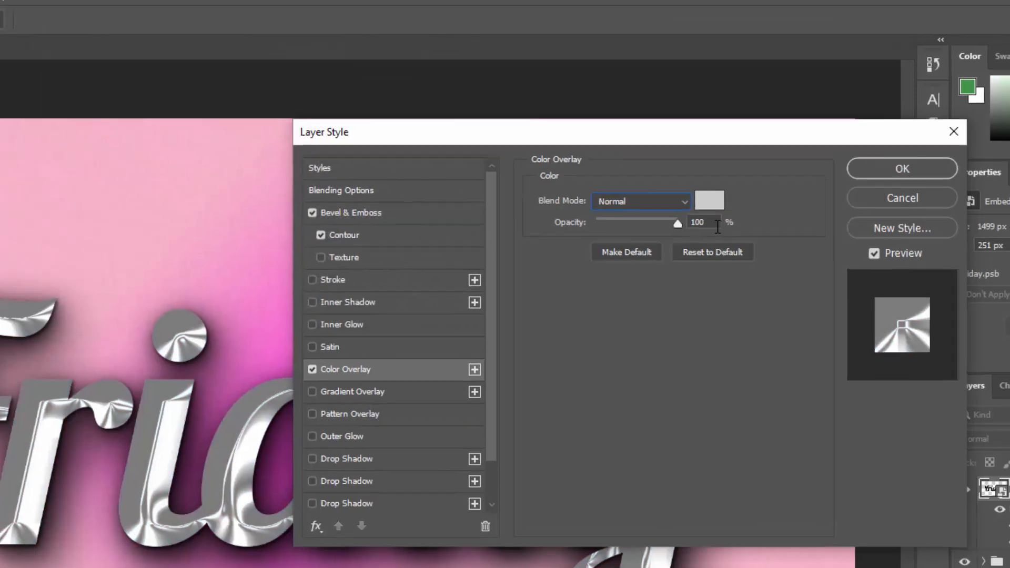
double_click(698, 231)
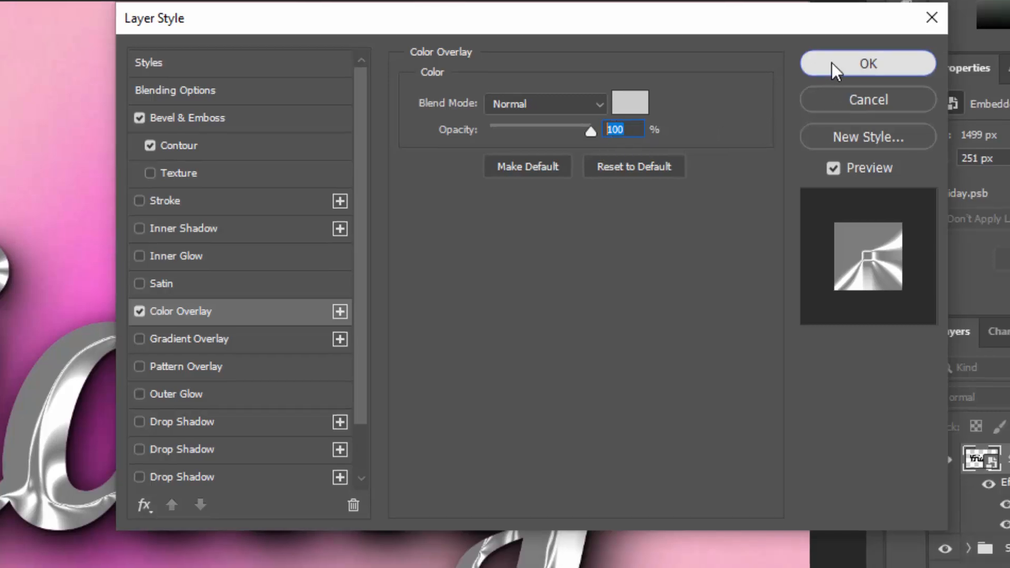
left_click(833, 64)
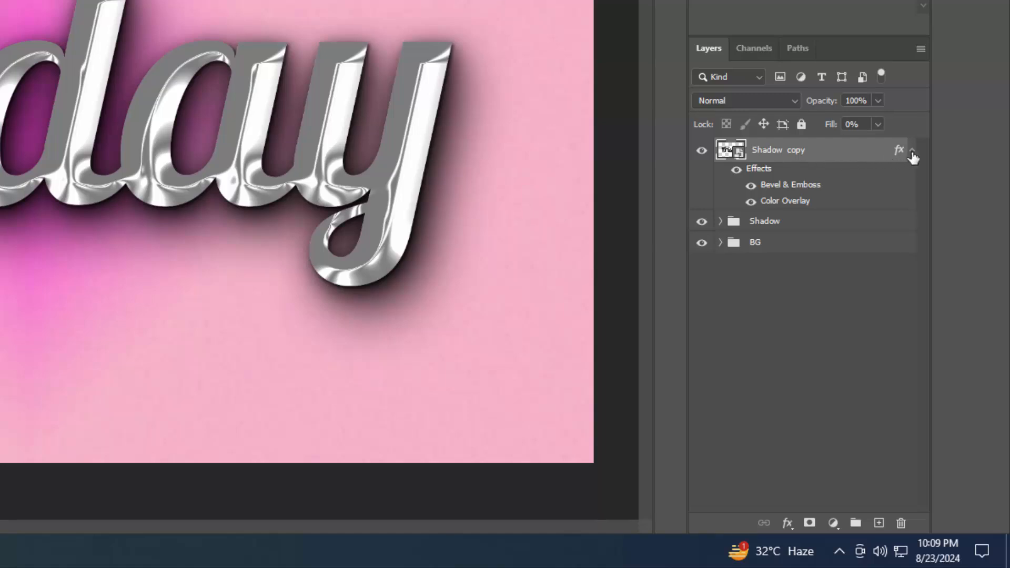
Collapse the Shadow copy layer's effects and duplicate it repeatedly up to Shadow copy 22, nudging each duplicate one step left and up.
left_click(913, 152)
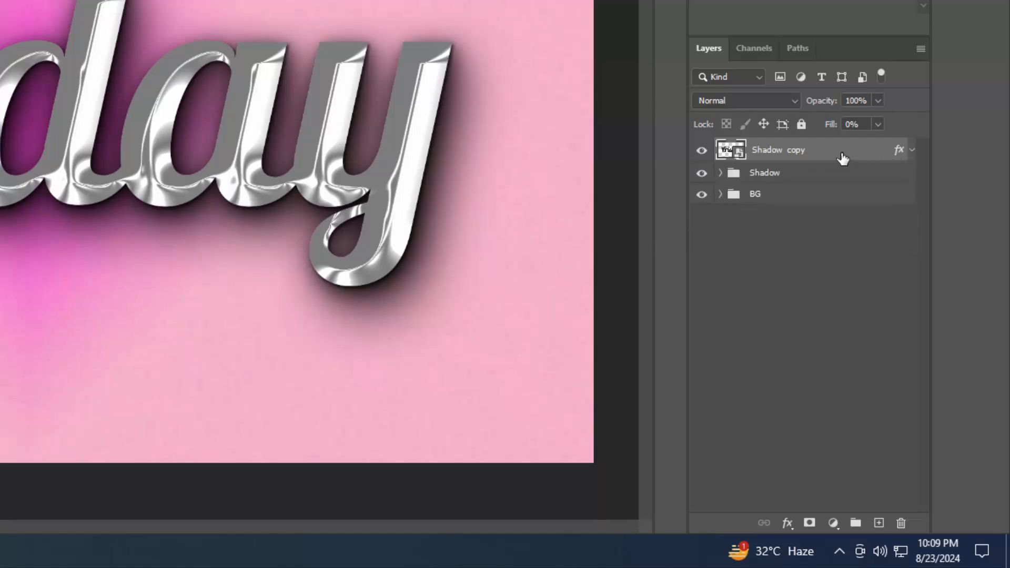
key("ctrl+j")
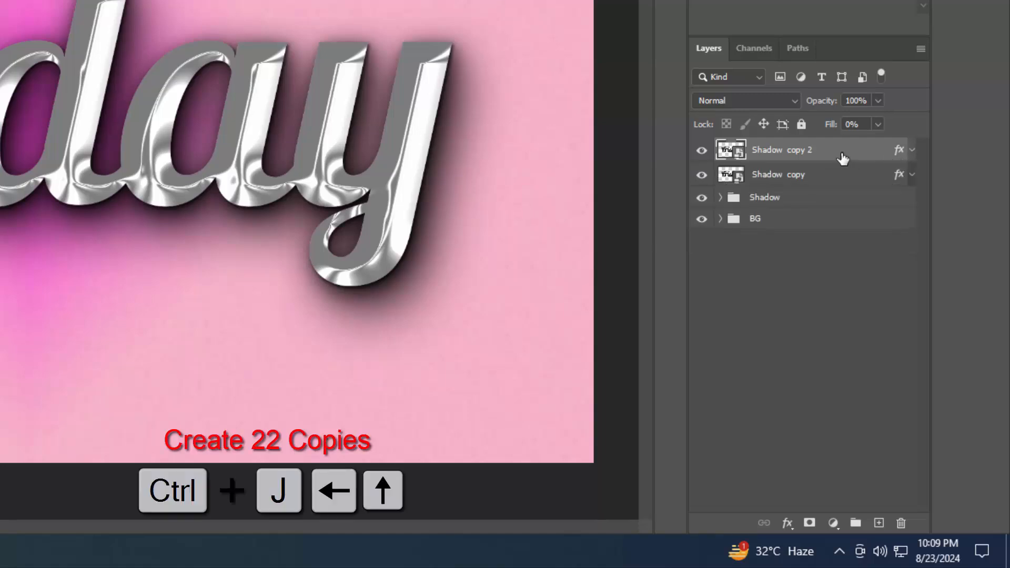
key("Left")
key("Up")
key("ctrl+j")
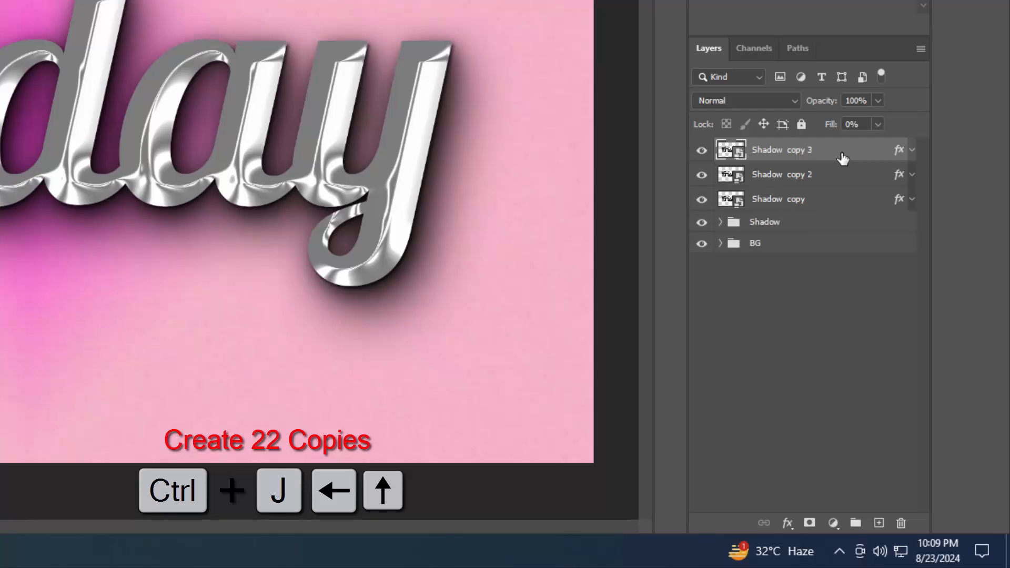
key("Left")
key("ctrl+j")
key("Left")
key("Up")
key("ctrl+j")
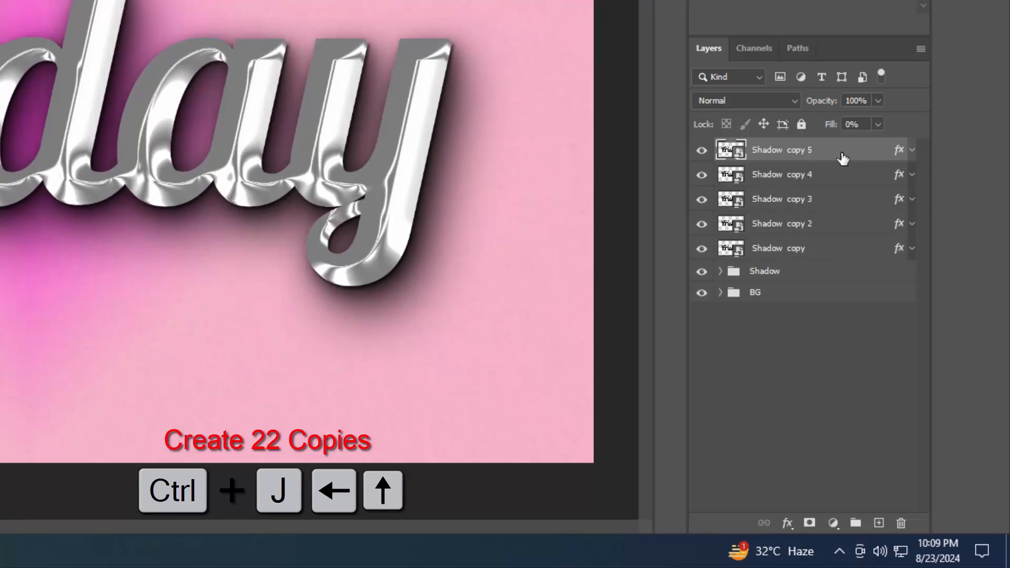
key("Left")
key("Up")
key("ctrl+j")
key("Left")
key("Up")
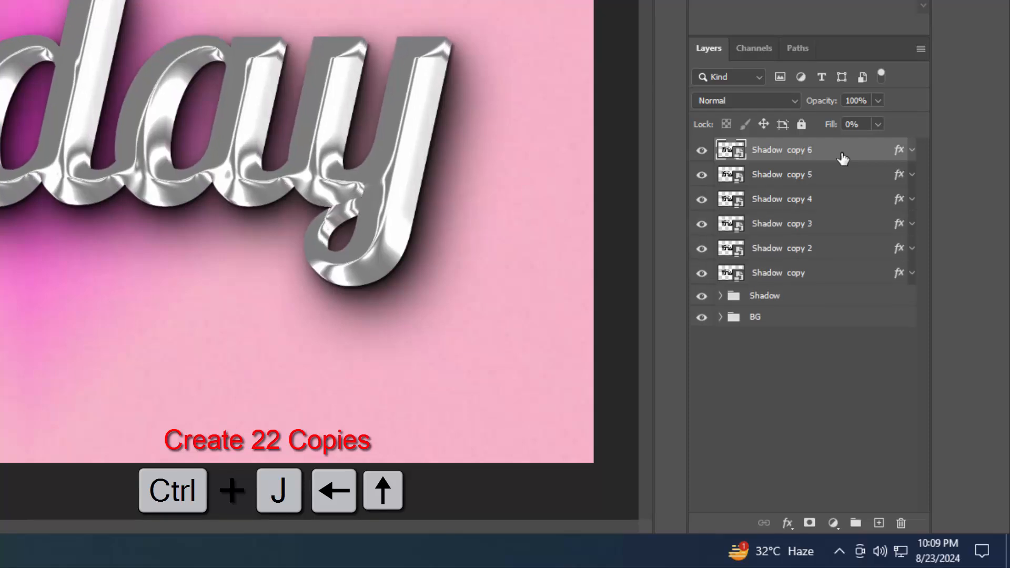
key("ctrl+j")
key("Left")
key("Up")
key("ctrl+j")
key("Left")
key("Up")
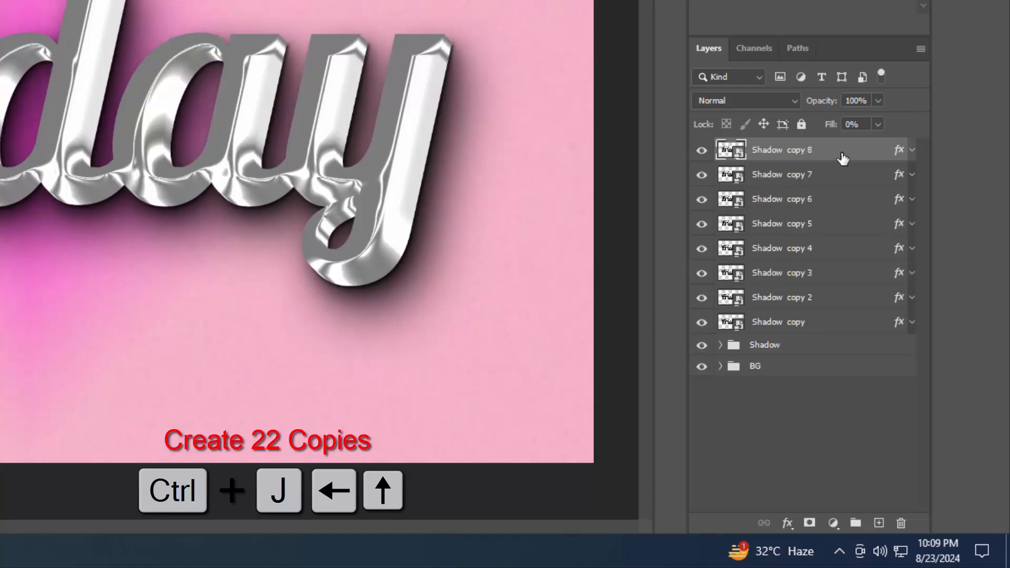
key("ctrl+j")
key("Left")
key("Up")
key("ctrl+j")
key("Left")
key("Up")
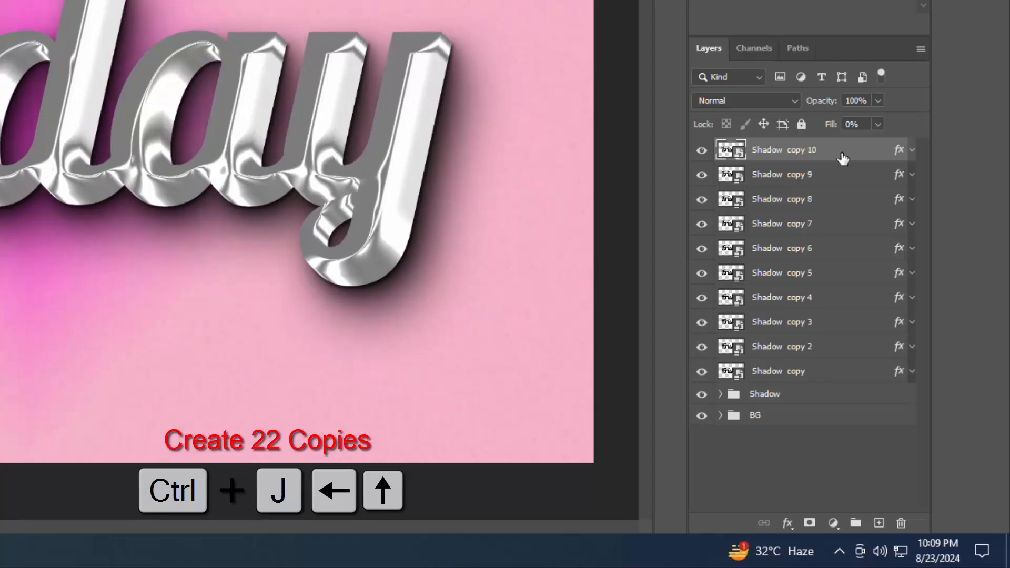
key("ctrl+j")
key("Left")
key("Up")
key("ctrl+j")
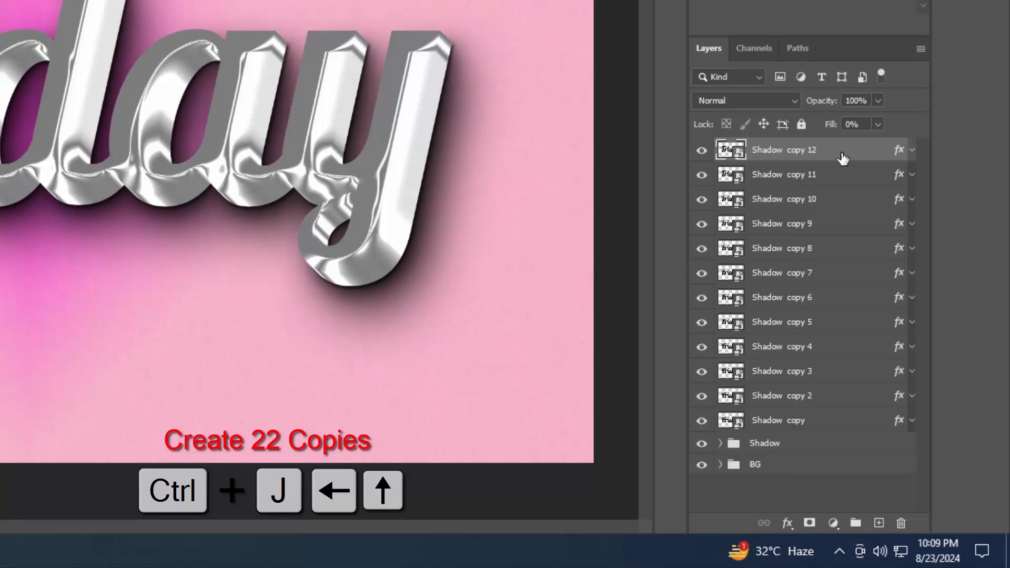
key("Left")
key("Up")
key("ctrl+j")
key("Left")
key("Up")
key("ctrl+j")
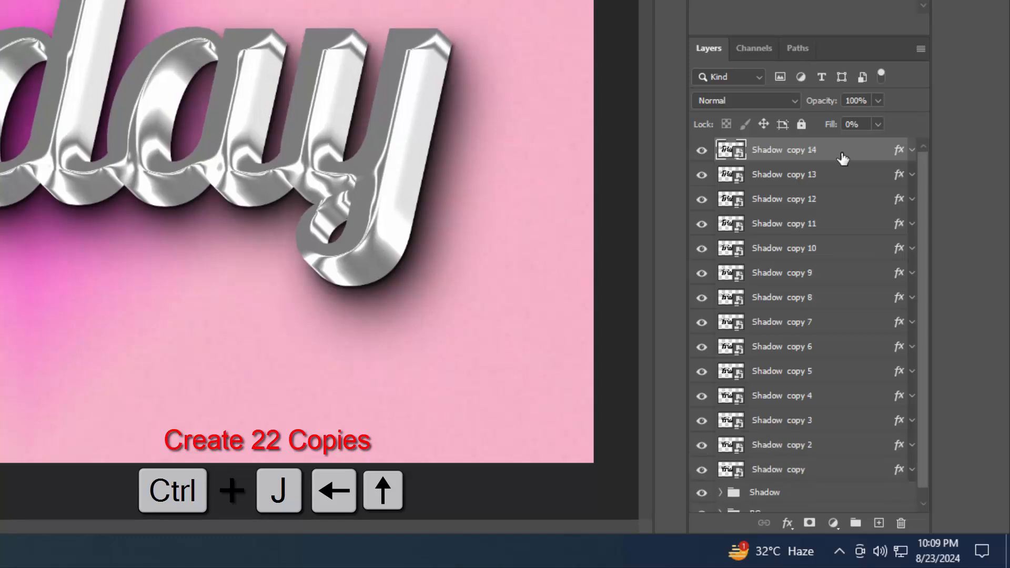
key("Left")
key("Up")
key("ctrl+j")
key("Left")
key("Up")
key("ctrl+j")
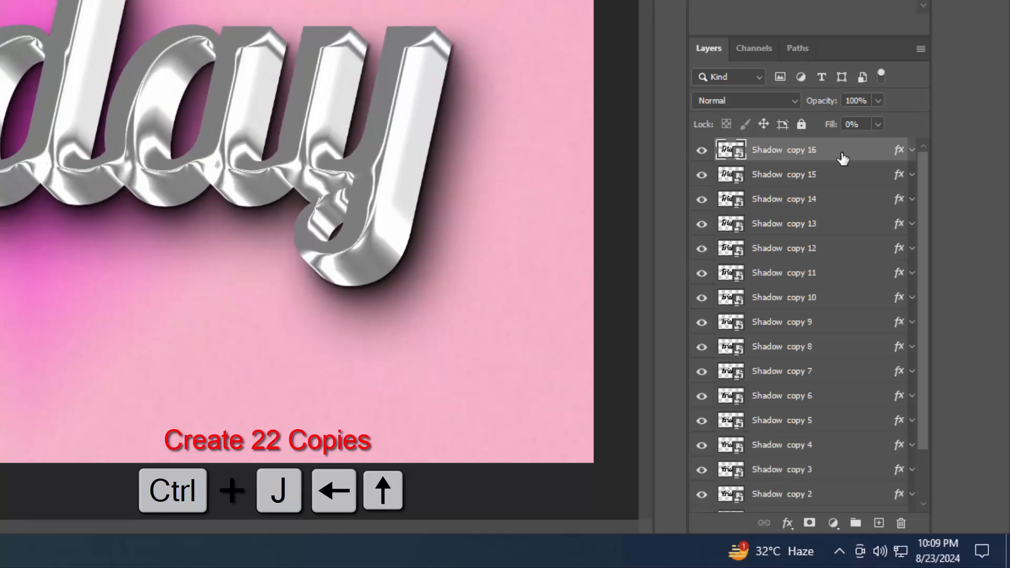
key("Left")
key("Up")
key("ctrl+j")
key("Left")
key("Up")
key("ctrl+j")
key("Left")
key("Up")
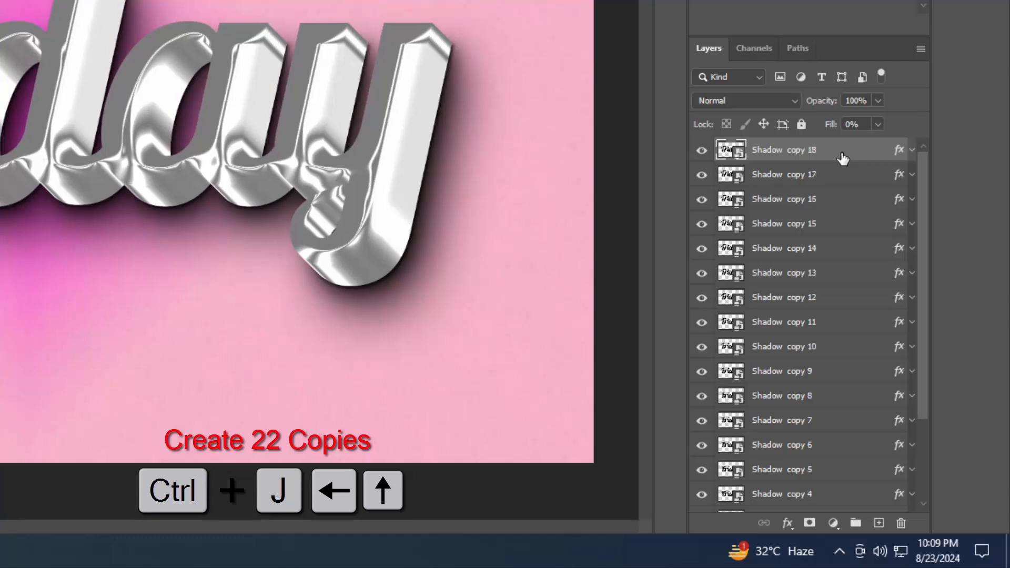
key("ctrl+j")
key("Left")
key("Up")
key("ctrl+j")
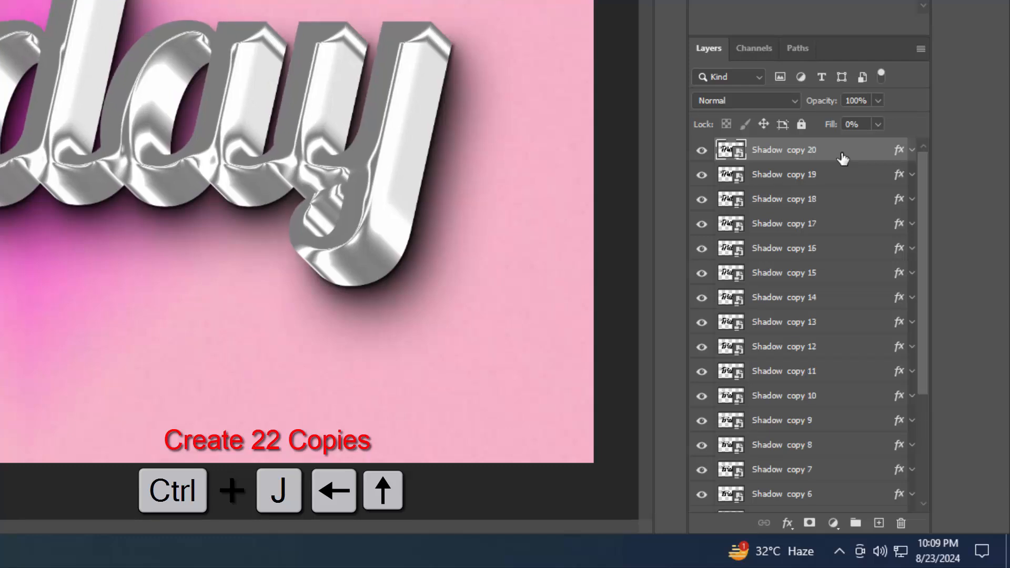
key("Left")
key("Up")
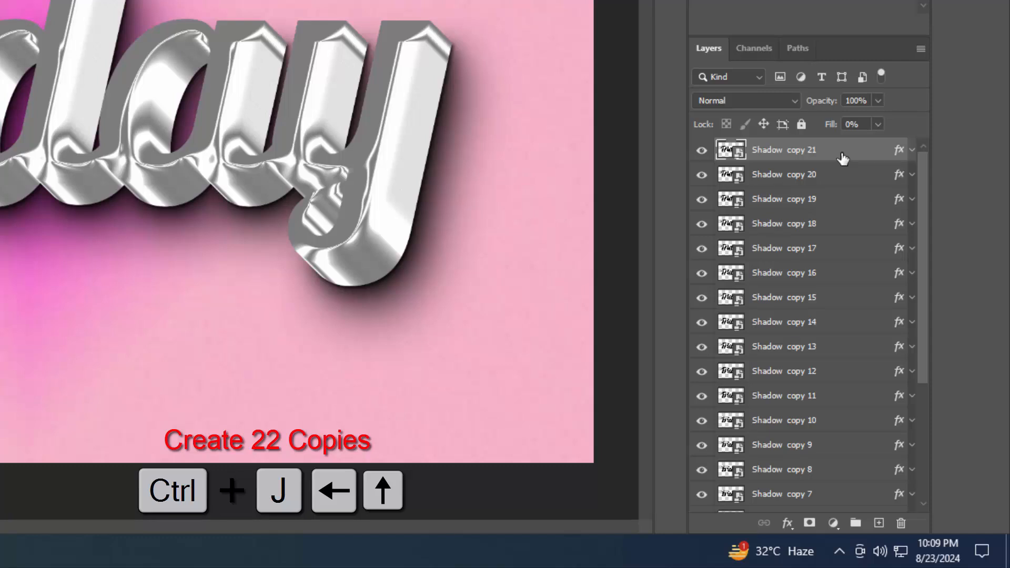
key("ctrl+j")
key("Left")
key("Up")
Group the ten layers from Shadow copy through Shadow copy 10 and name the group Border 1.
scroll(839, 322, "down", 5)
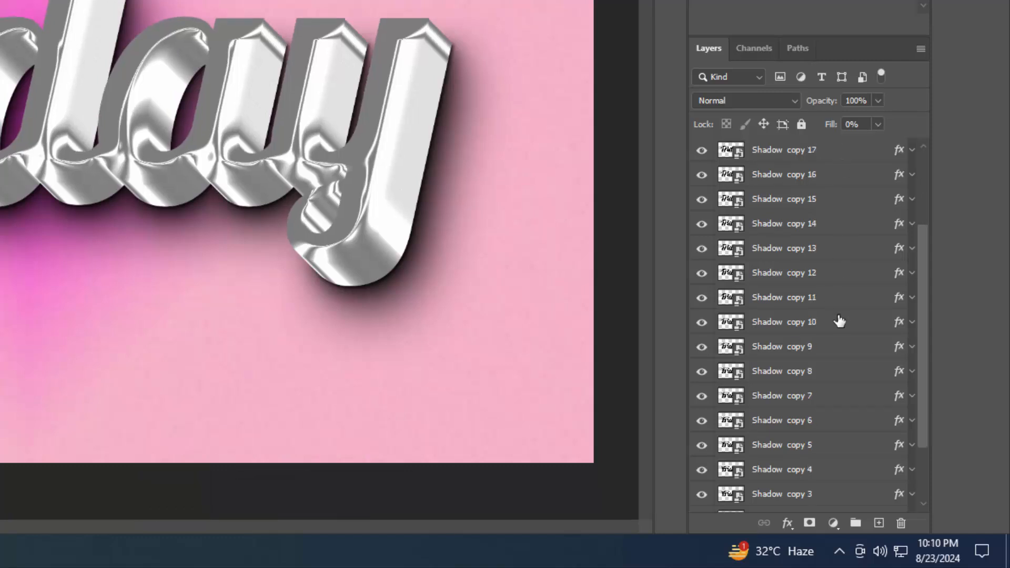
left_click(832, 463)
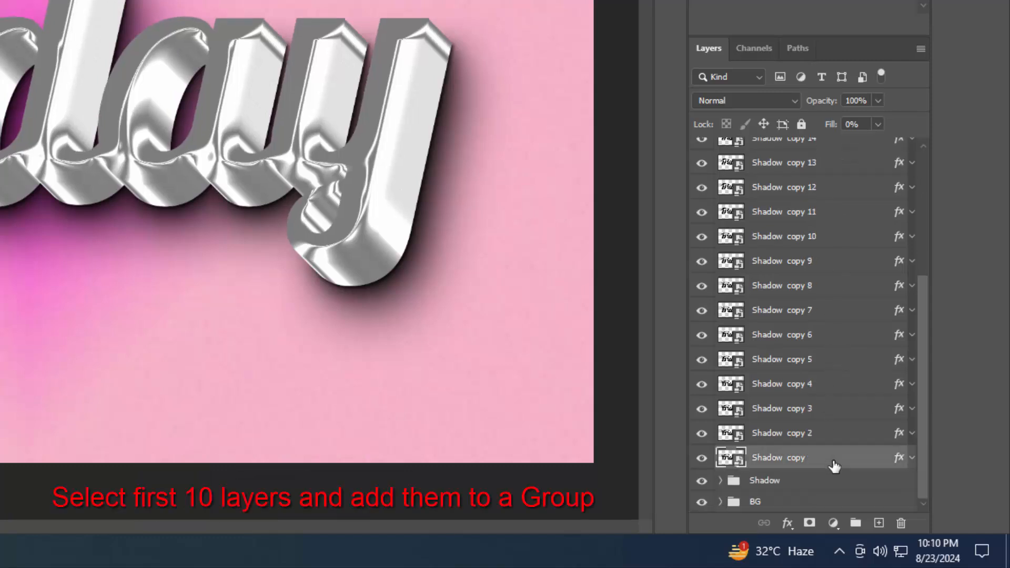
left_click(841, 244, "shift")
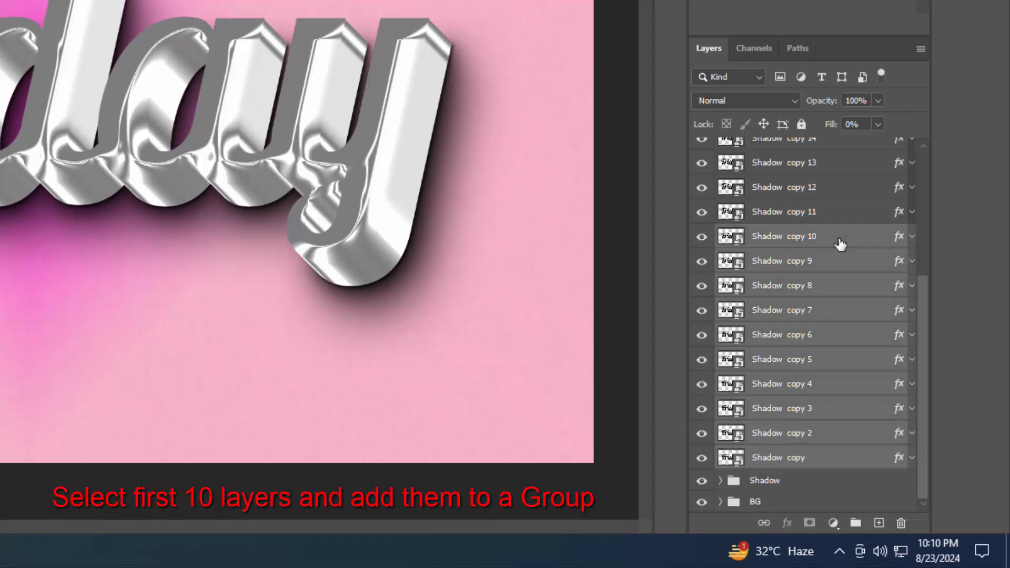
left_click(857, 524)
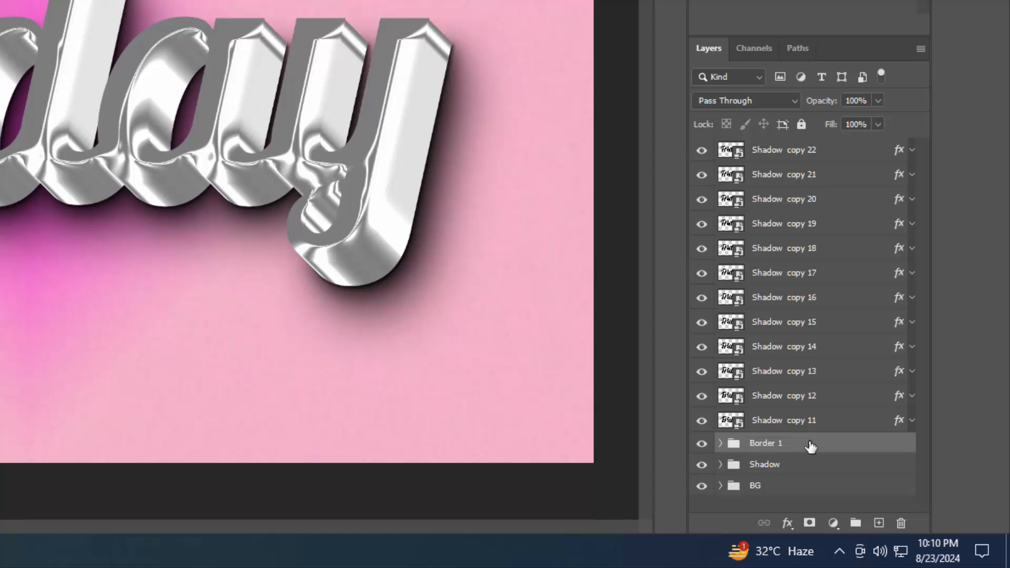
Group the layers Shadow copy 11 through Shadow copy 20 and rename the group Border 2.
left_click(828, 421)
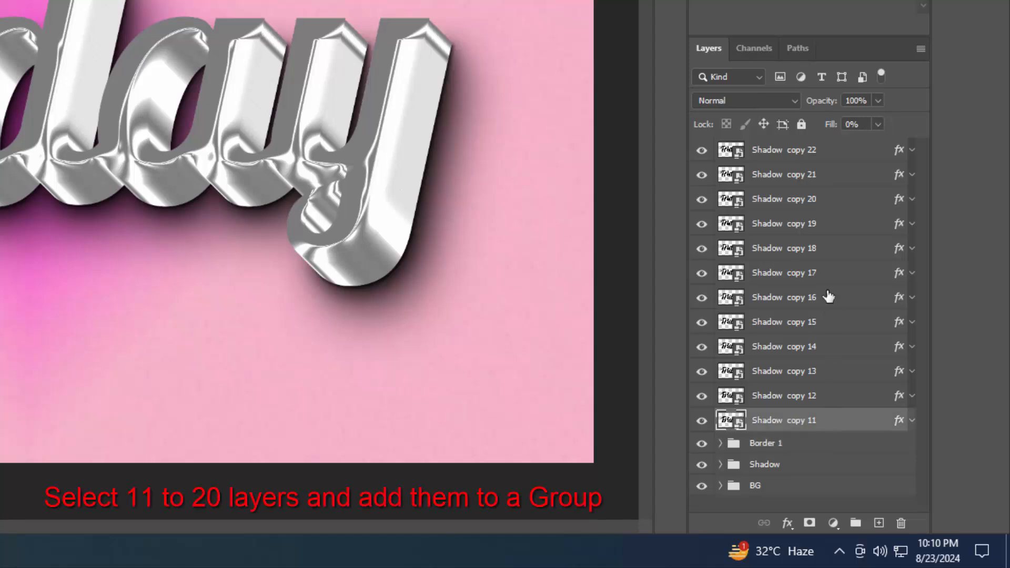
left_click(828, 210, "shift")
left_click(856, 525)
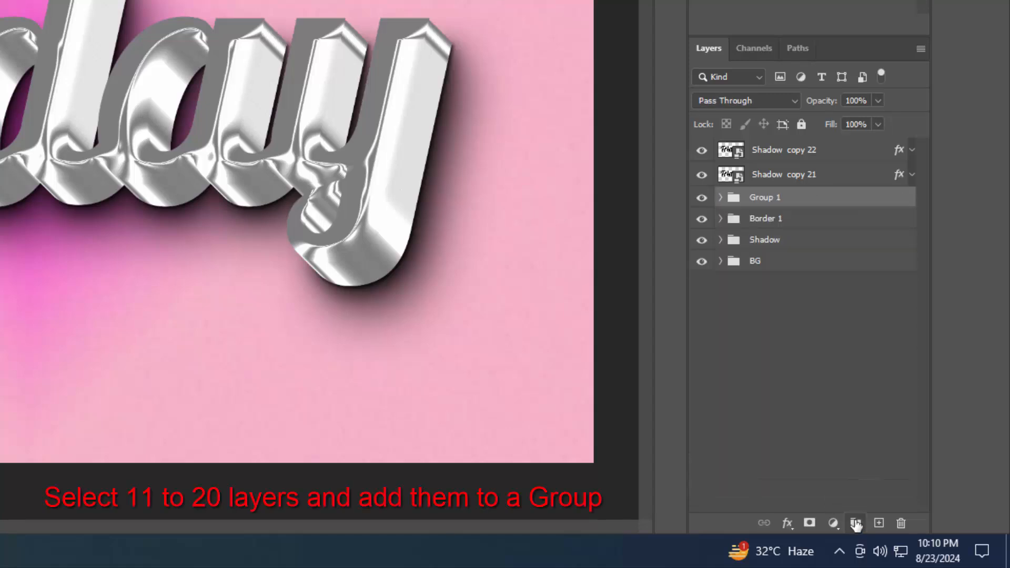
double_click(765, 199)
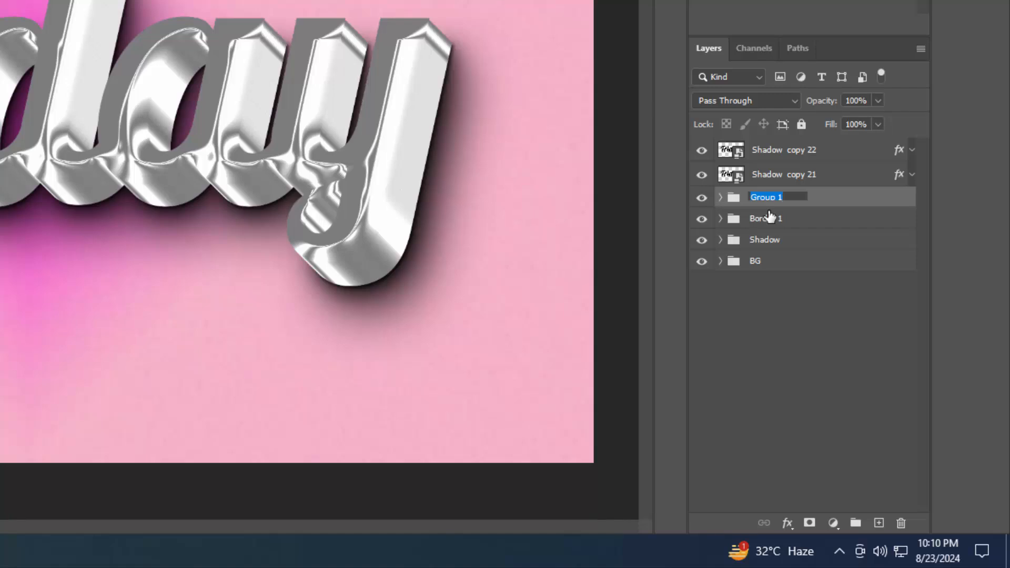
type("Border 2")
key("Return")
Group the Shadow copy 21 and Shadow copy 22 layers and name the group TOP.
left_click(844, 180)
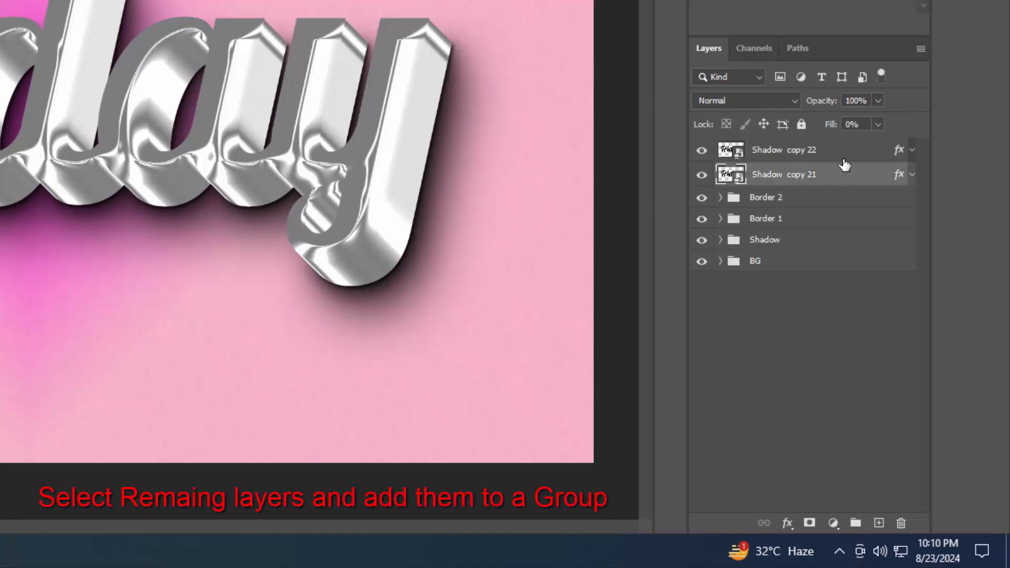
left_click(839, 156, "shift")
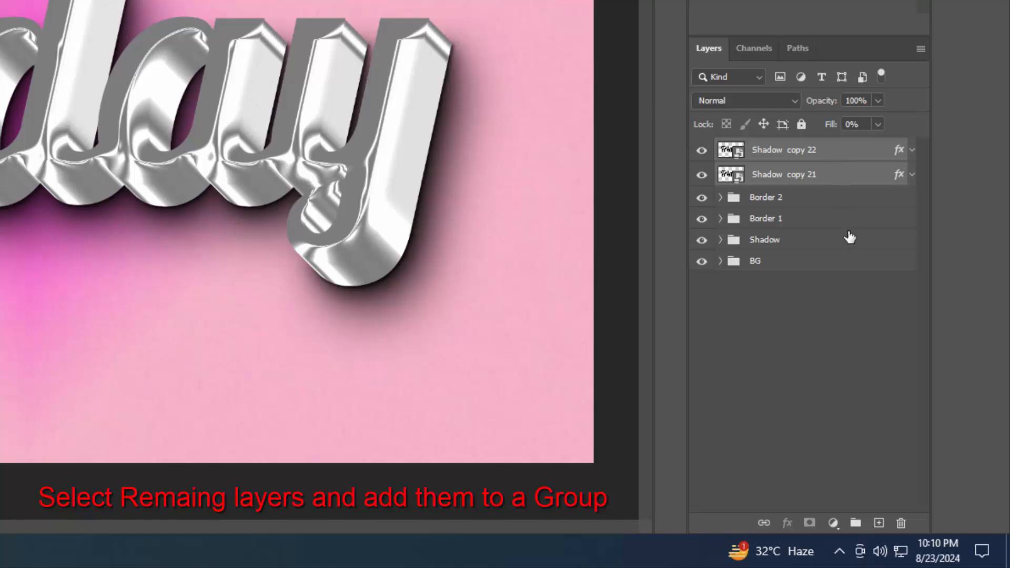
left_click(856, 522)
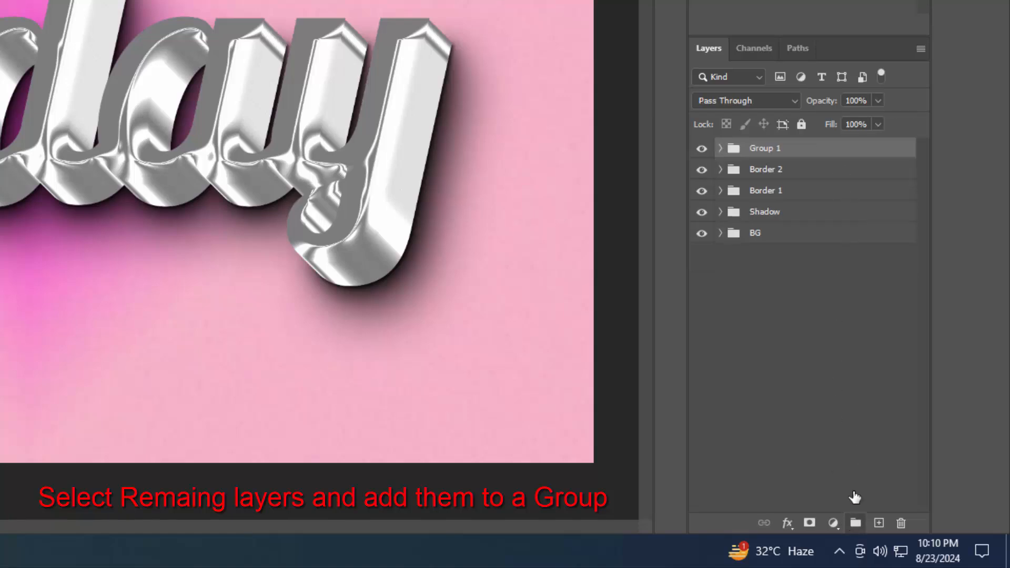
double_click(763, 149)
type("T")
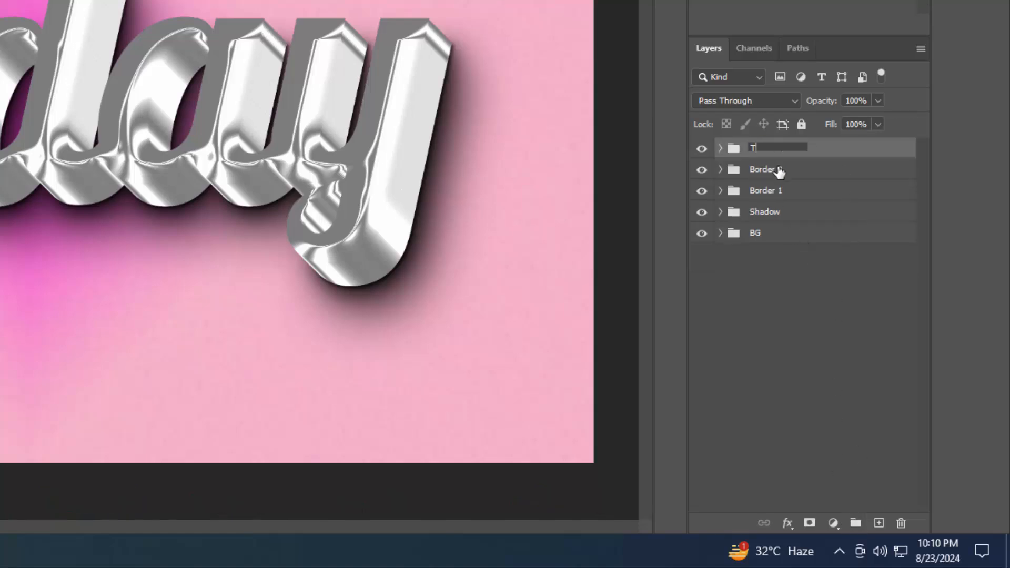
type("OP")
key("Return")
Add a Smooth Inner Bevel to the Border 1 group with depth 165%, direction Up, size 16 px and soften 16 px.
left_click(800, 195)
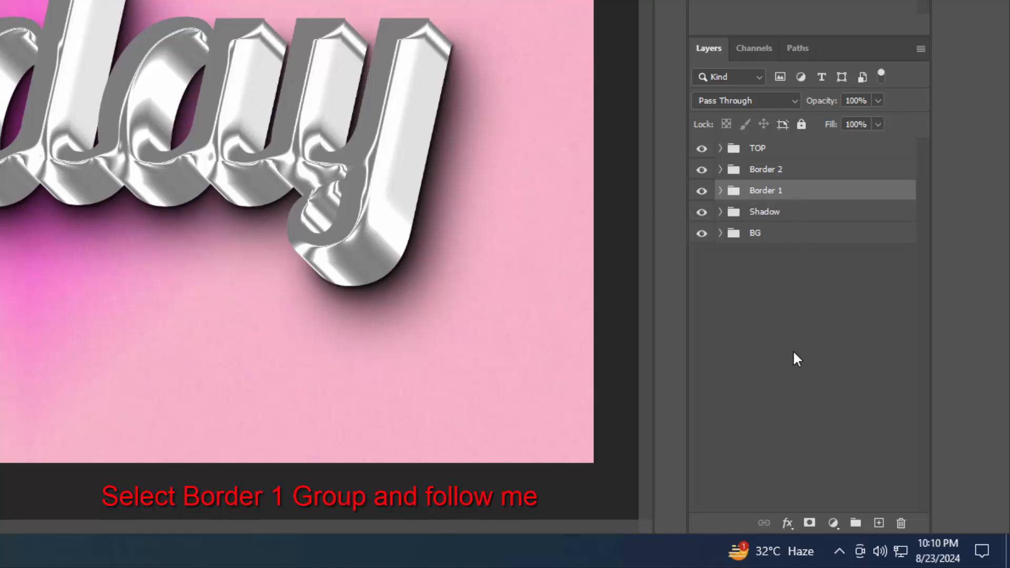
left_click(788, 523)
left_click(832, 361)
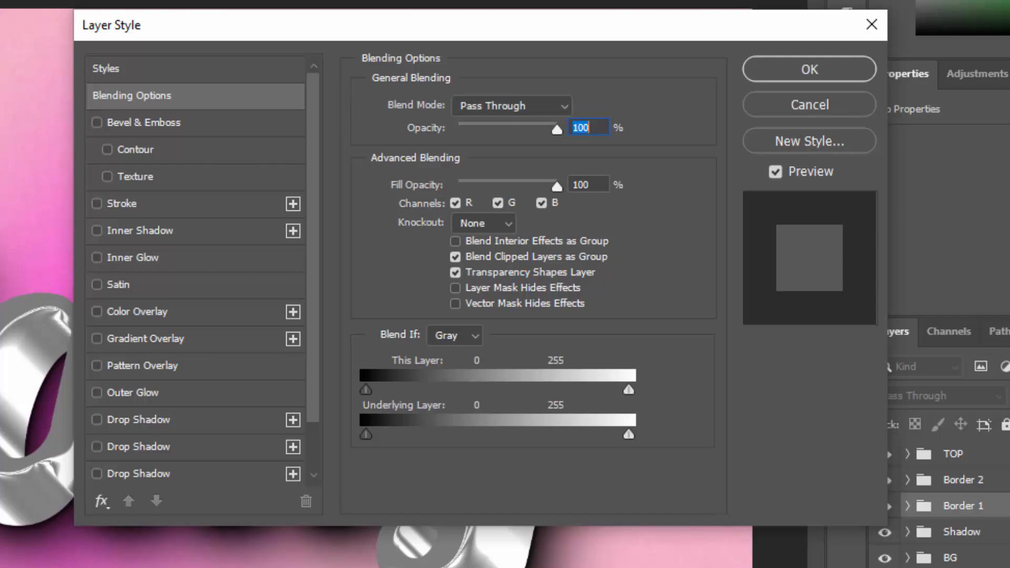
left_click(151, 125)
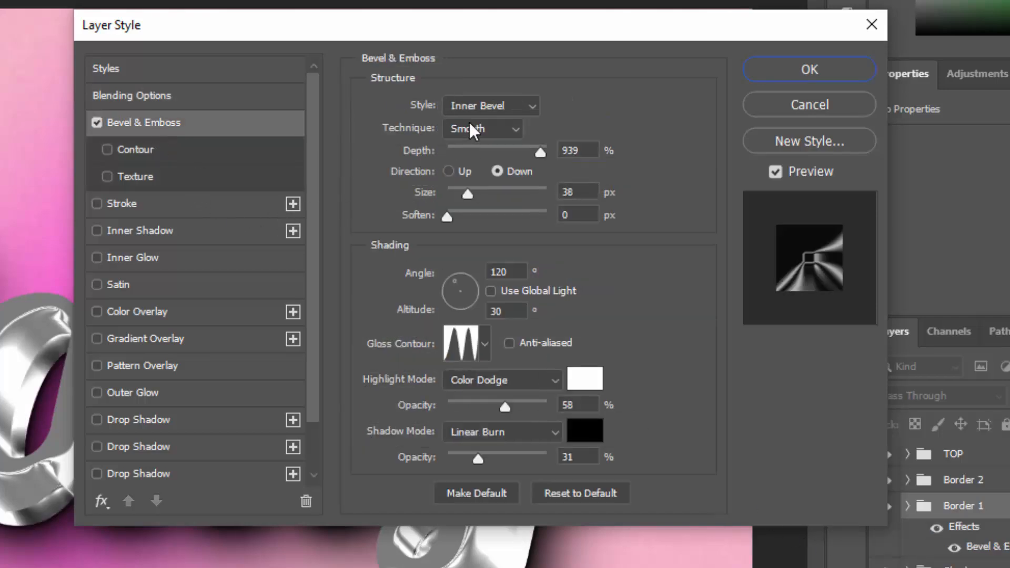
left_click(555, 149)
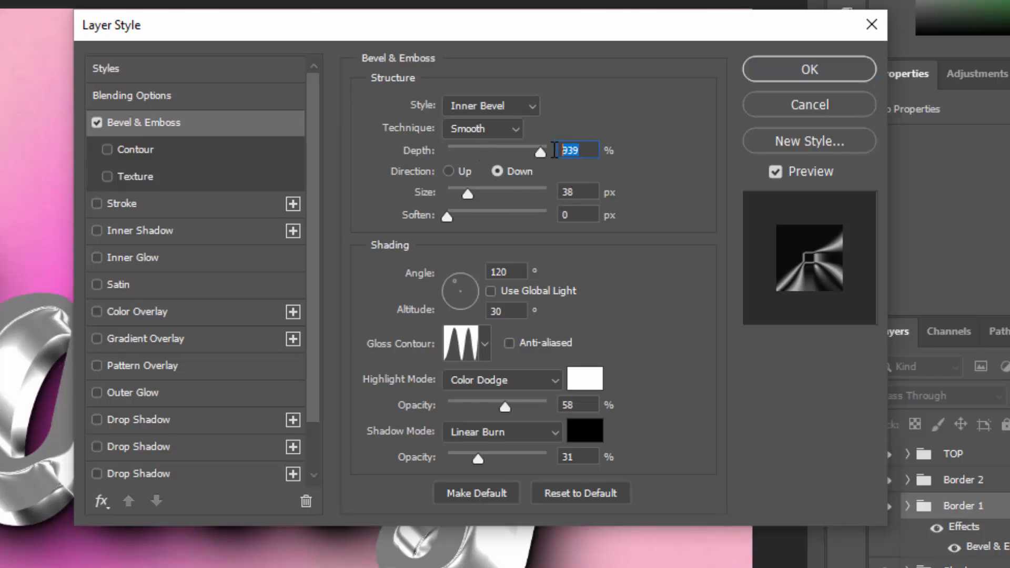
type("165")
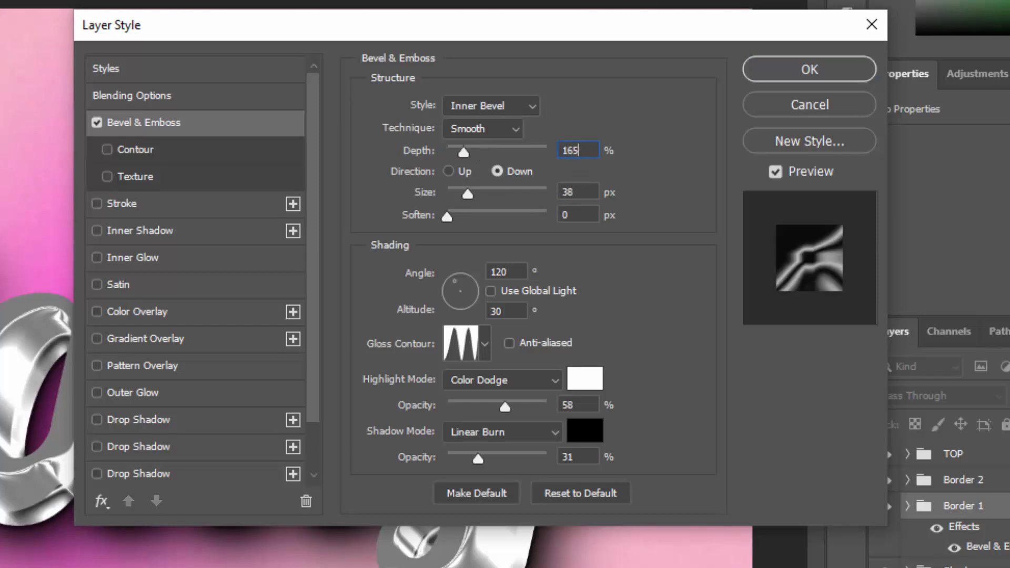
left_click(450, 171)
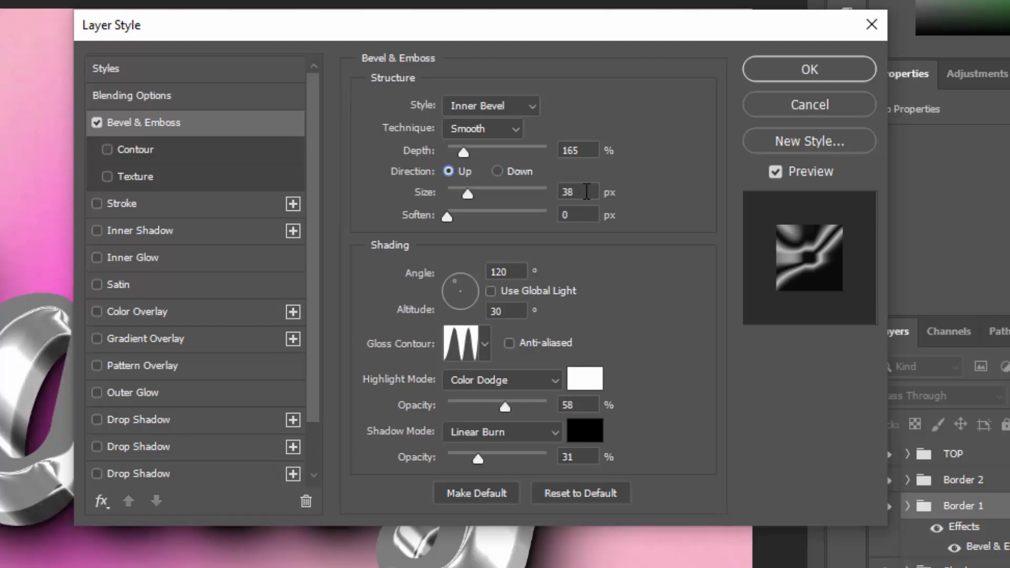
left_click(566, 193)
type("16")
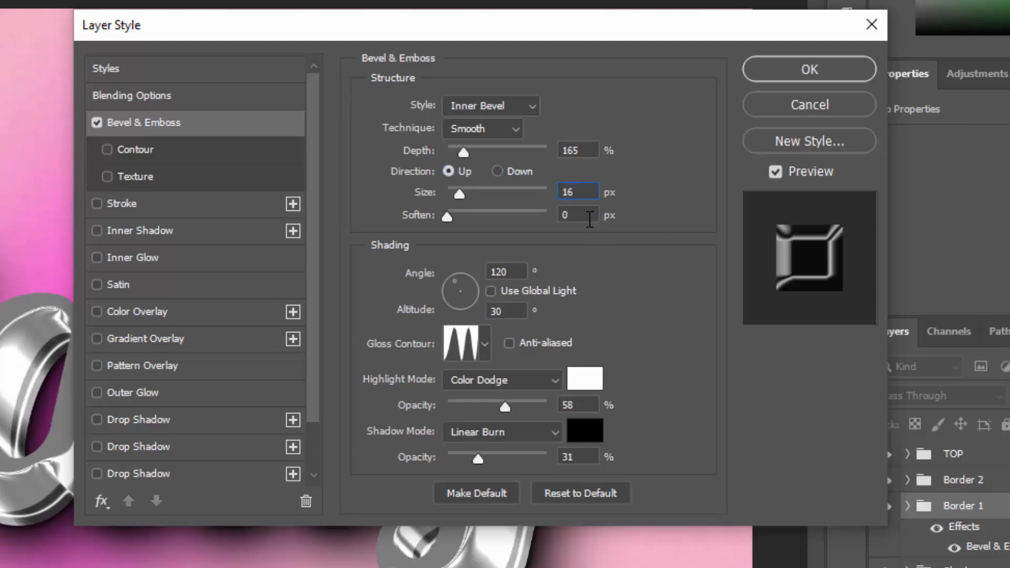
left_click(564, 215)
type("16")
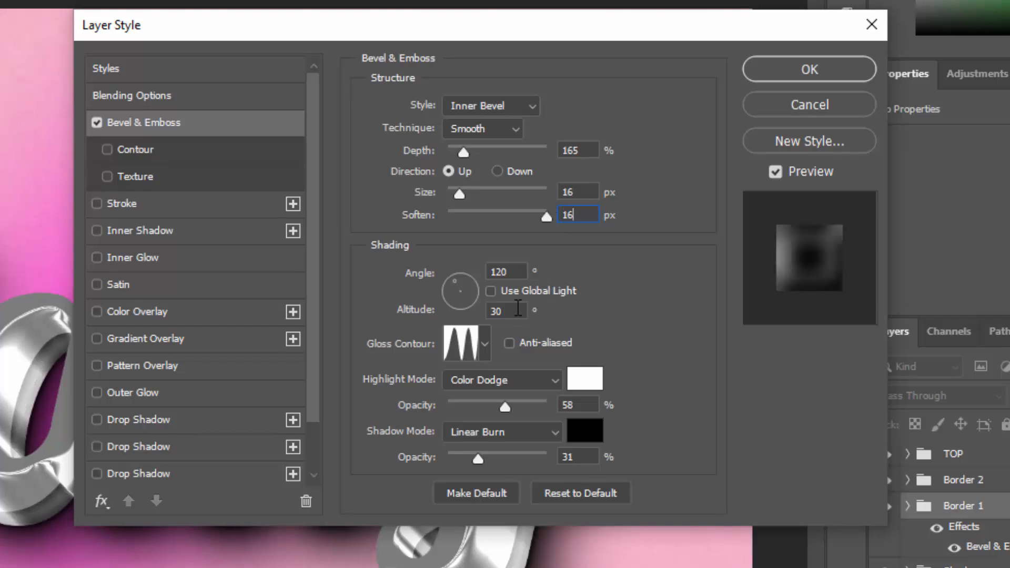
Change the bevel's gloss contour from Ring - Double to the straight linear preset.
left_click(479, 345)
left_click(346, 419)
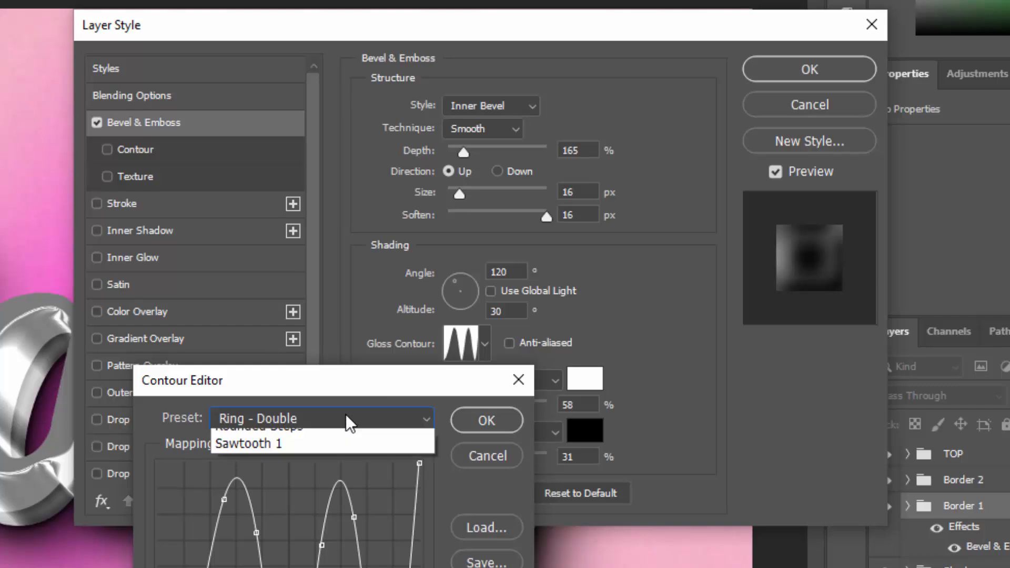
left_click(309, 510)
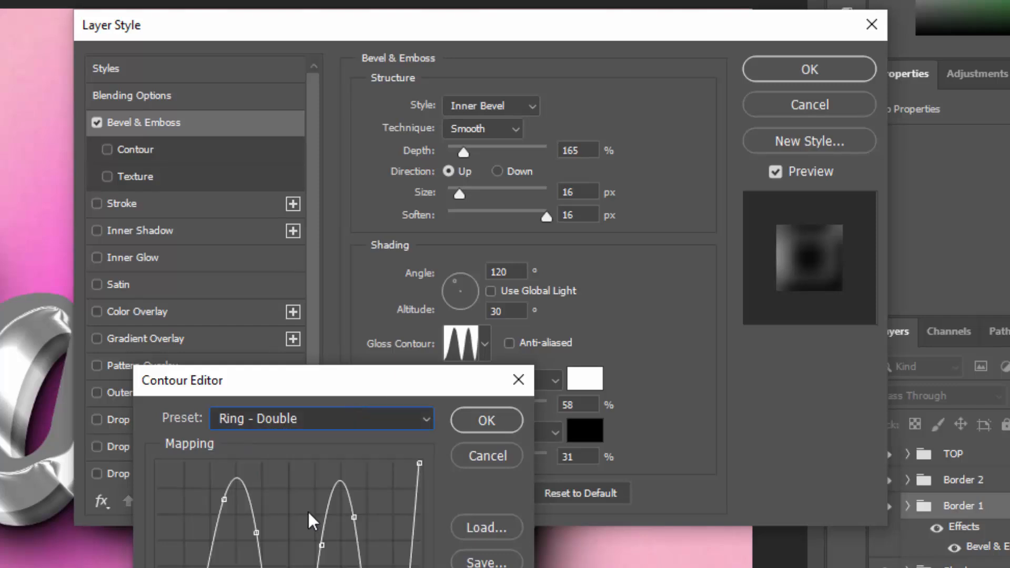
left_click(483, 423)
Set the bevel's highlight mode to Screen at 0% opacity and its Linear Burn shadow opacity to 12%.
left_click(519, 385)
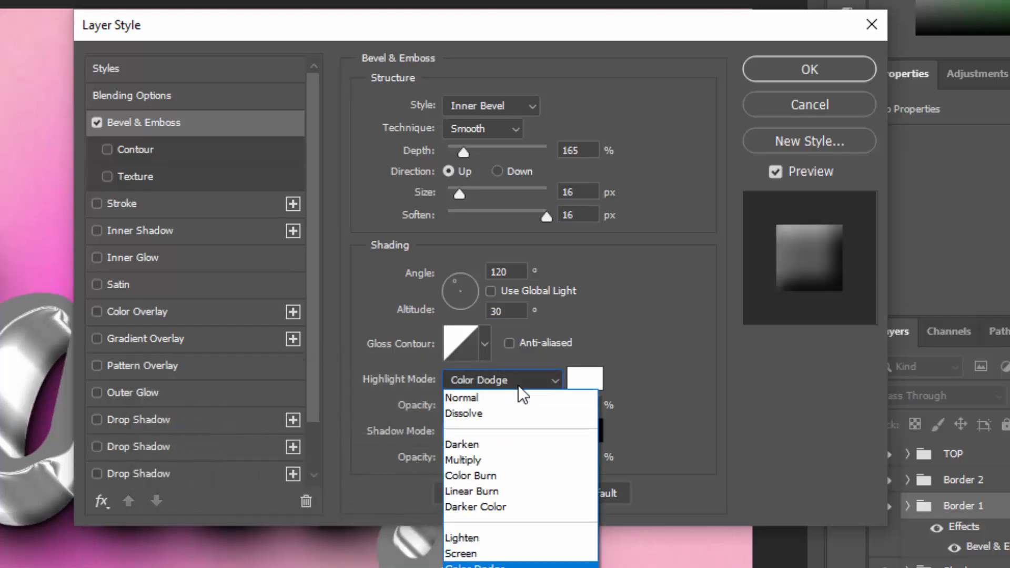
left_click(495, 554)
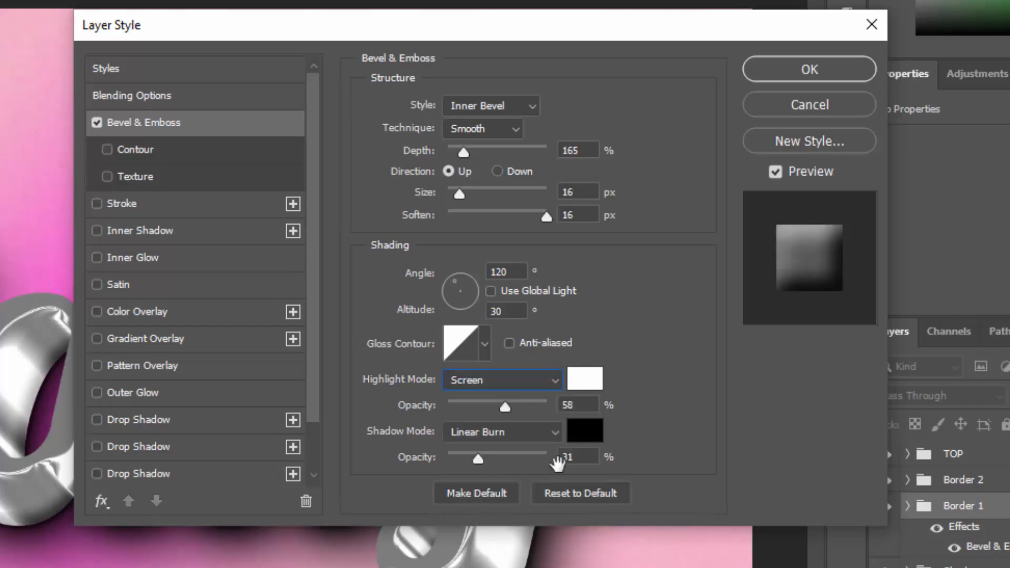
double_click(579, 410)
type("0")
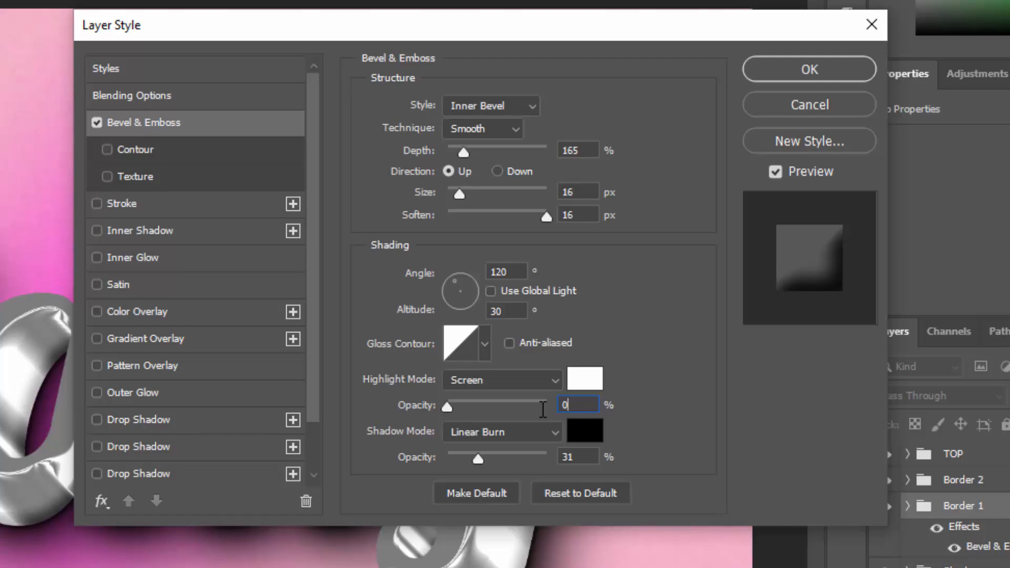
double_click(593, 458)
type("12")
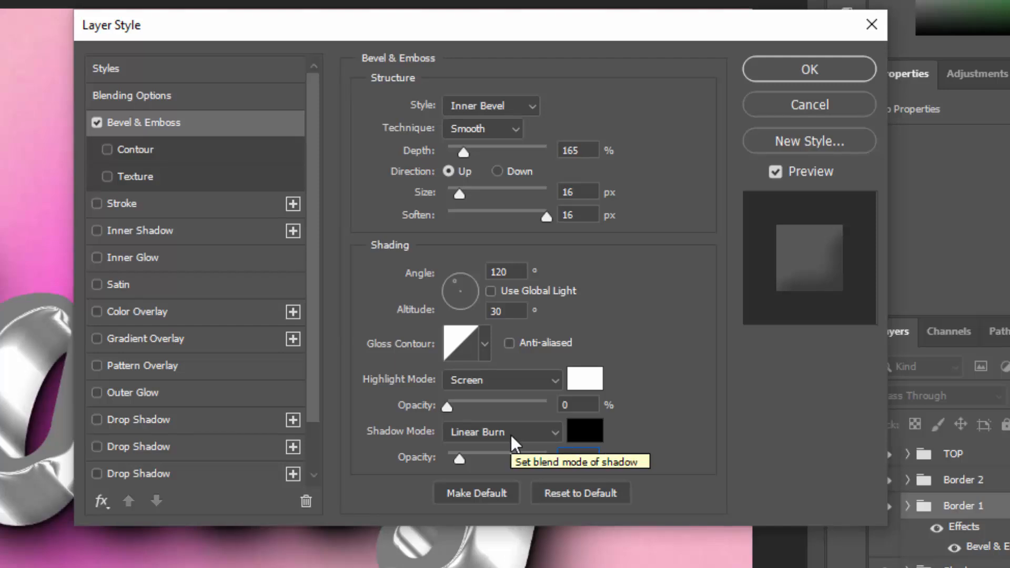
Add a Linear Burn Color Overlay in #fdb3c8 at 100% opacity to Border 1, apply the style and collapse its effects.
left_click(146, 316)
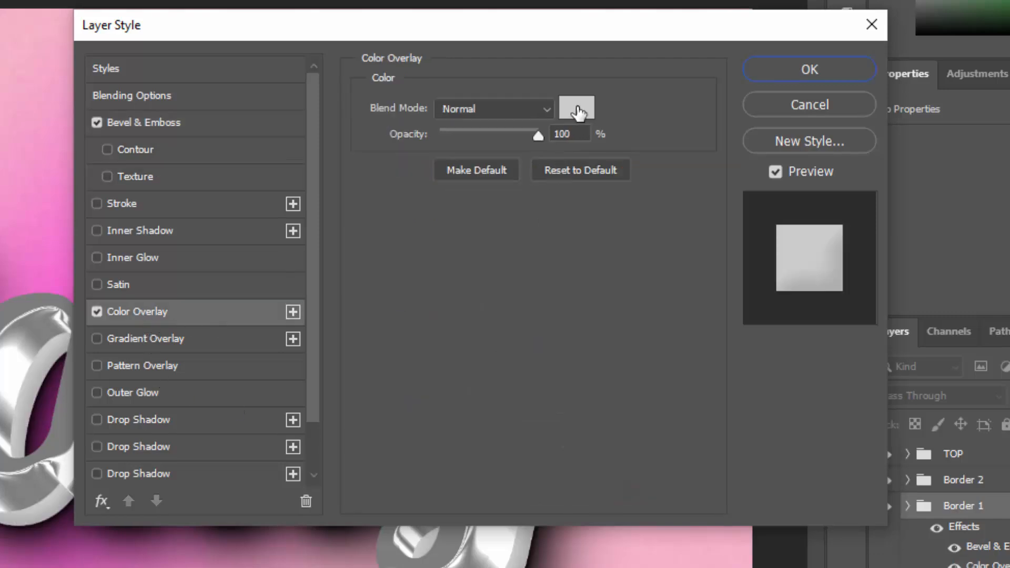
left_click(507, 104)
left_click(500, 219)
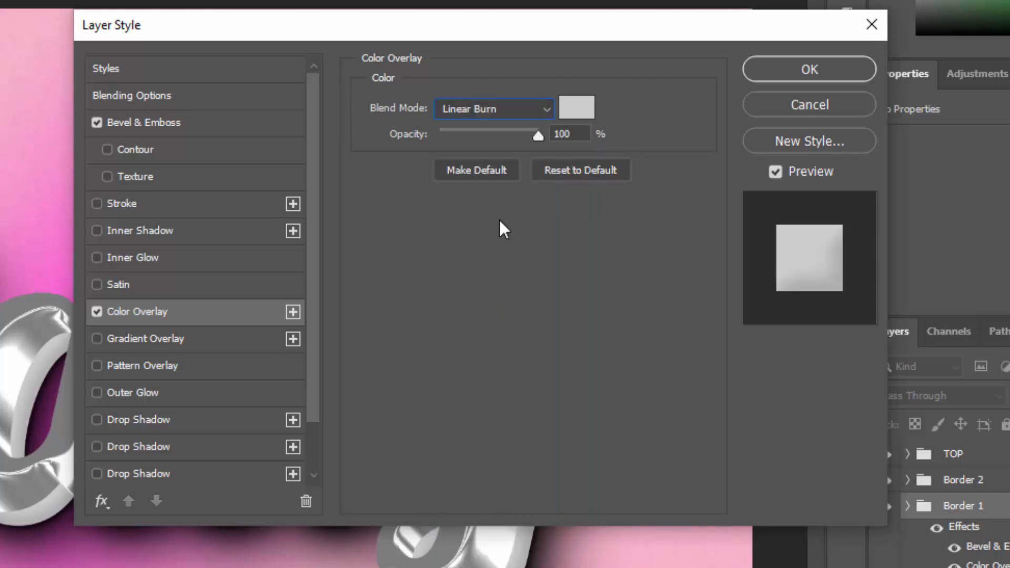
left_click(580, 115)
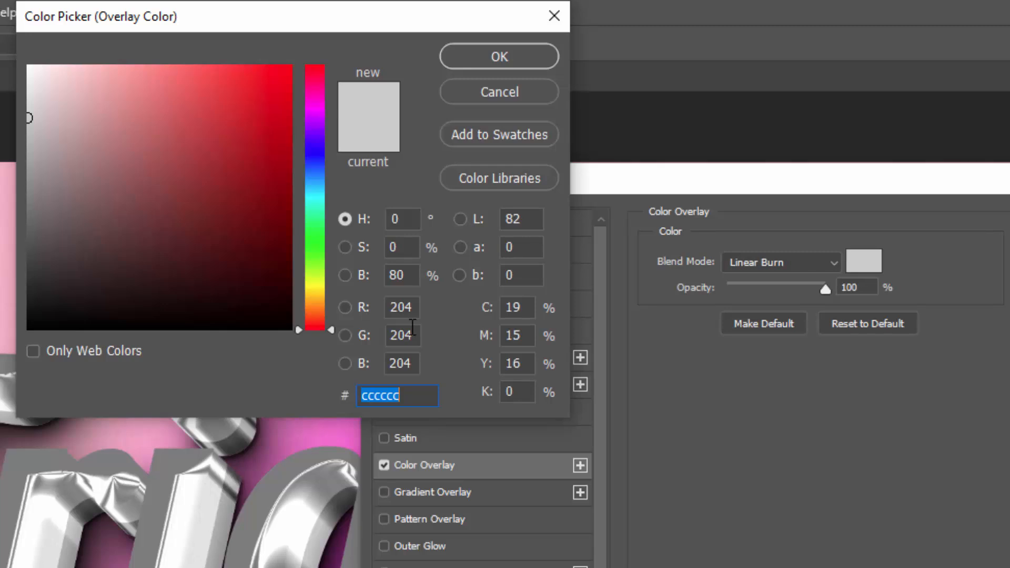
key("BackSpace")
type("fd")
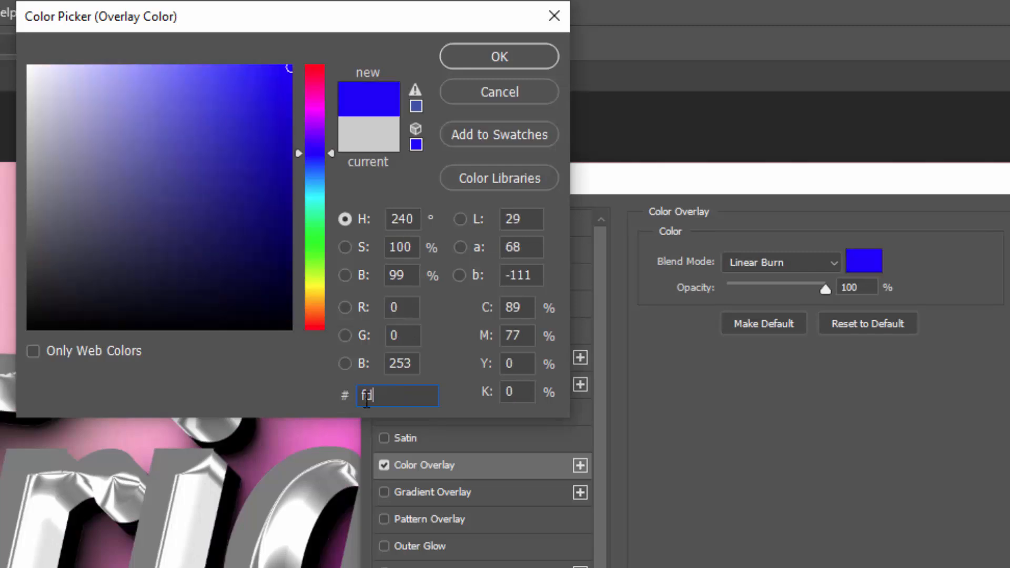
type("b3")
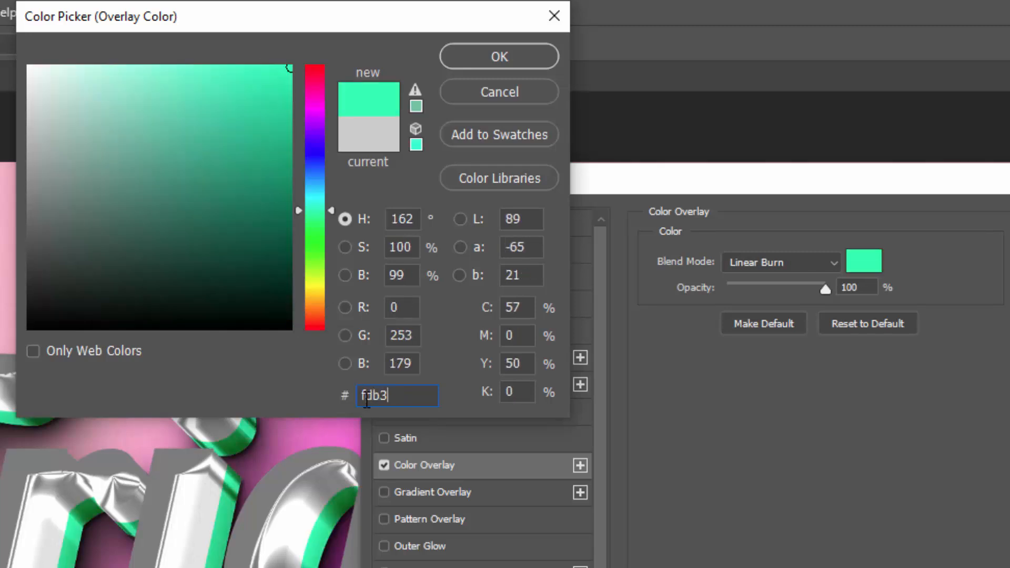
type("c8")
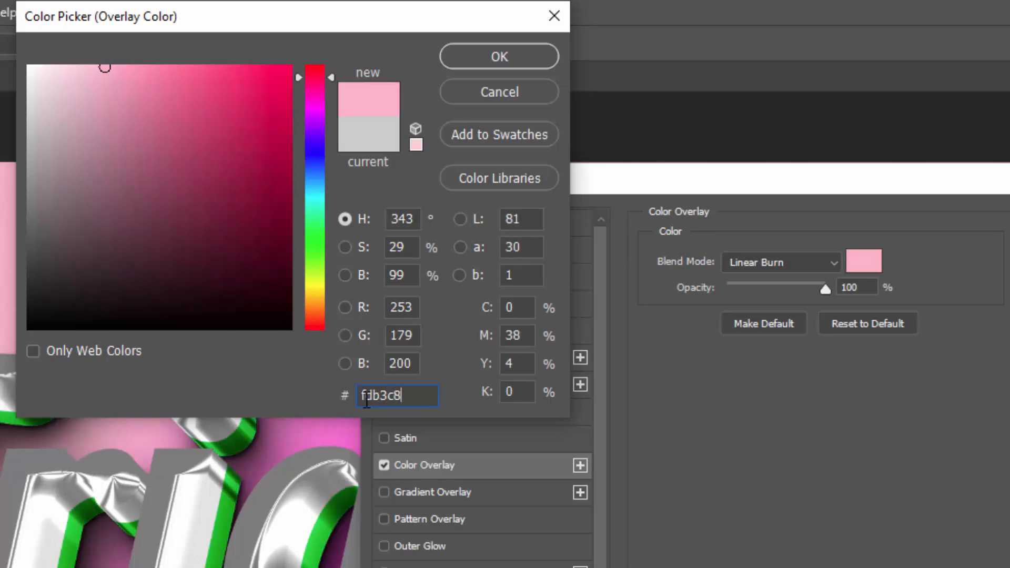
left_click(498, 59)
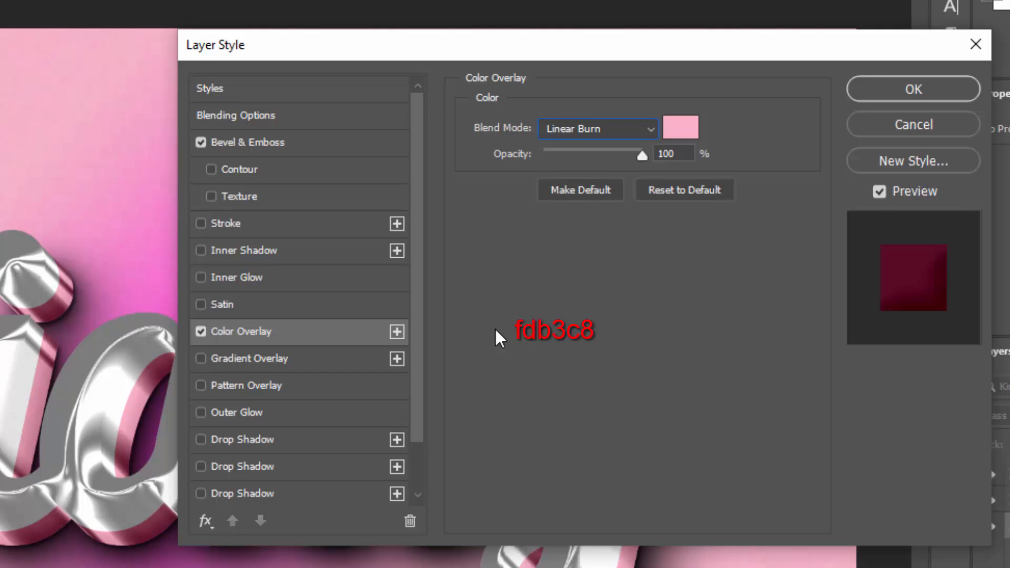
left_click(888, 93)
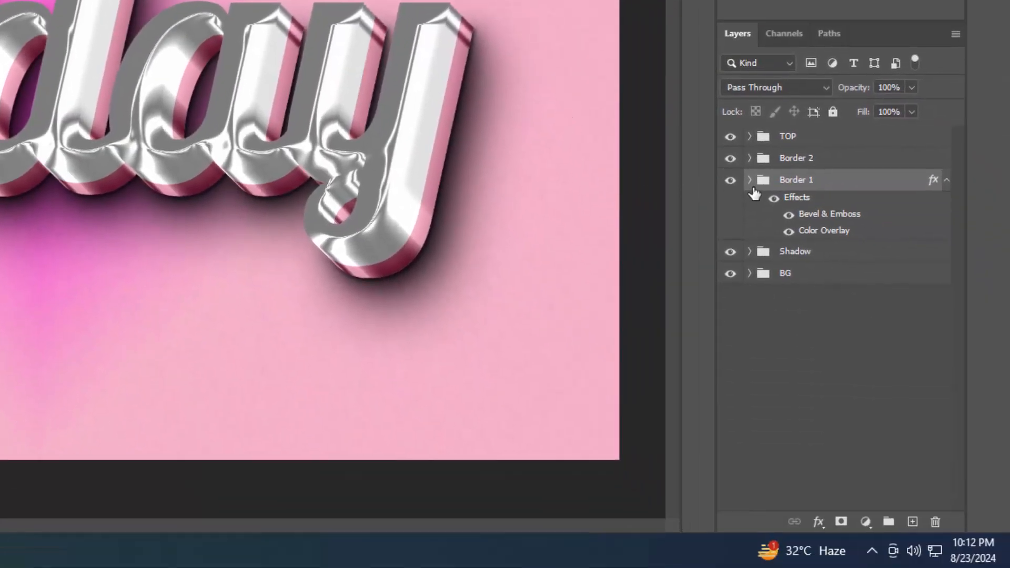
left_click(947, 181)
Add an Inner Glow to the Border 2 group with Color Dodge, 40% opacity, Softer technique, Edge source, 0% choke, 21 px size and 50% range.
left_click(846, 160)
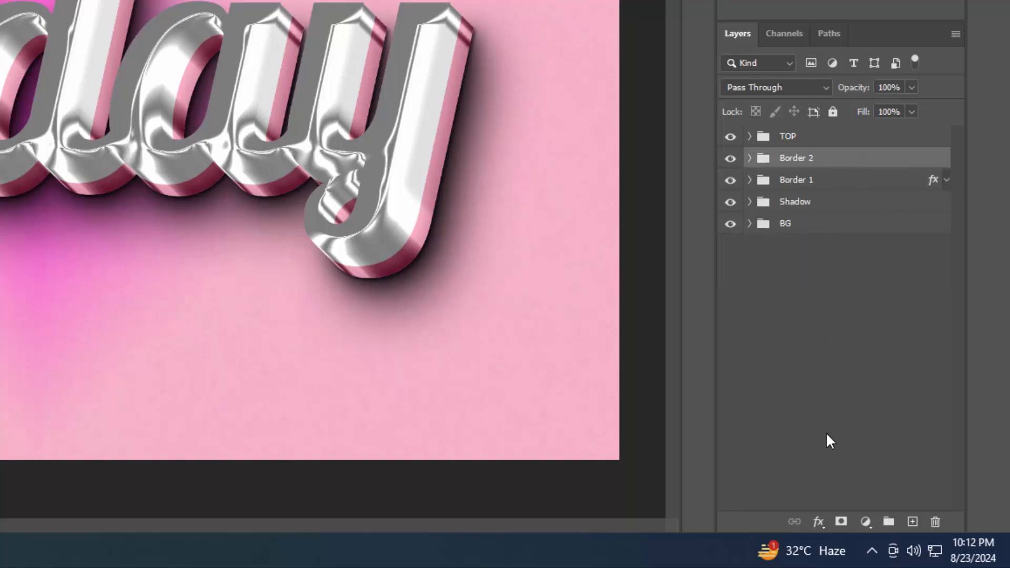
left_click(818, 524)
left_click(874, 360)
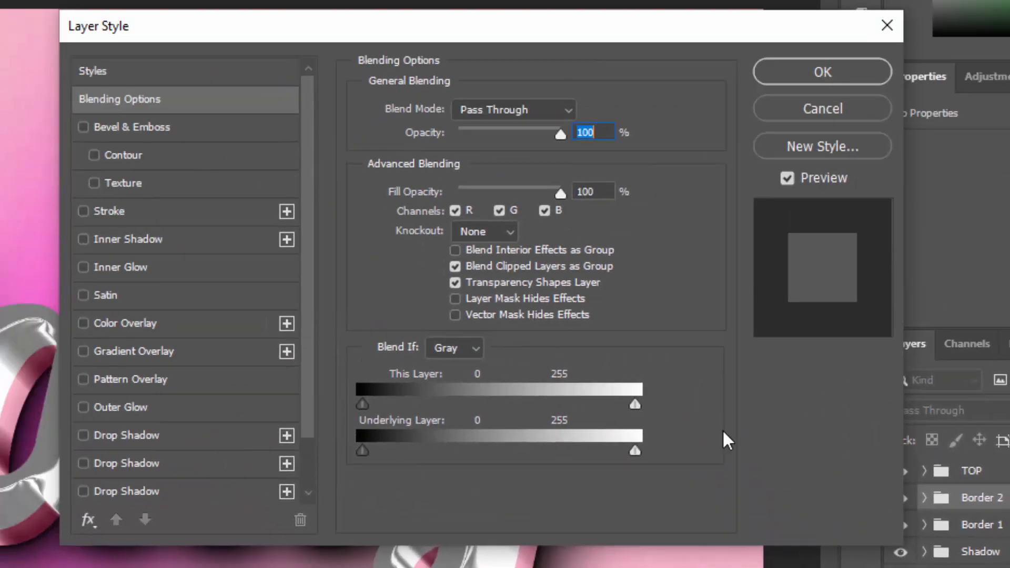
left_click(597, 192)
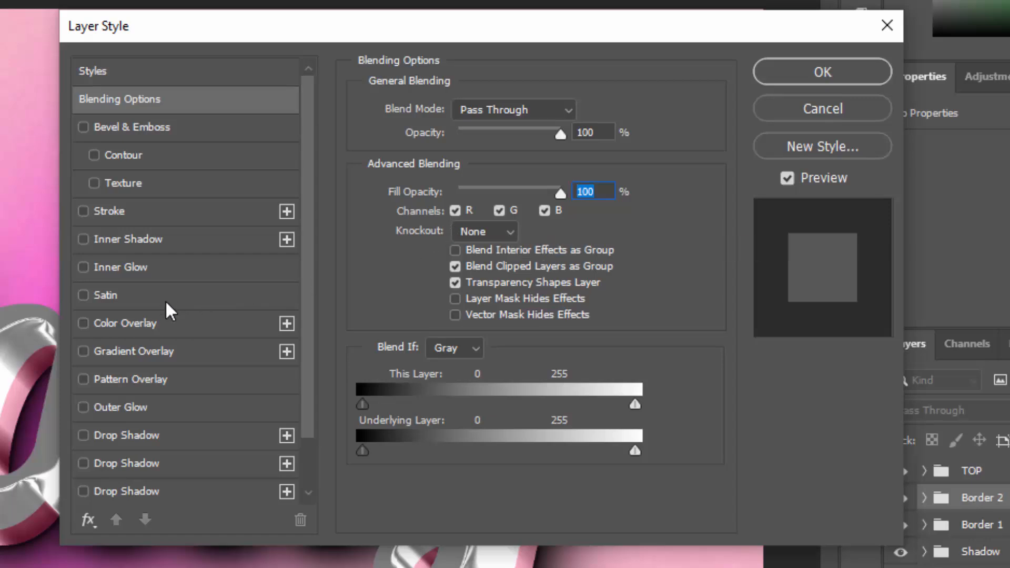
left_click(156, 267)
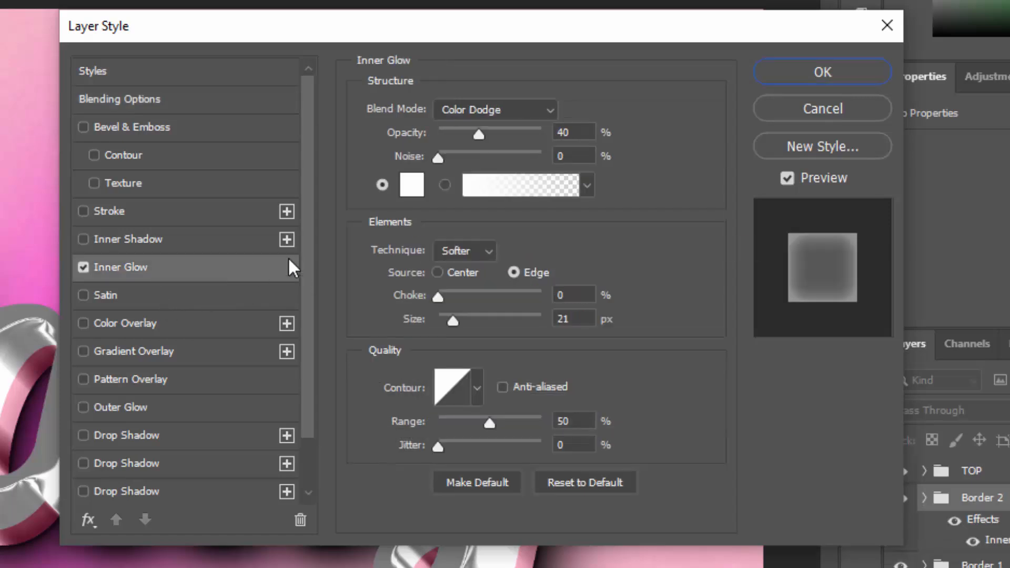
left_click(472, 111)
left_click(472, 108)
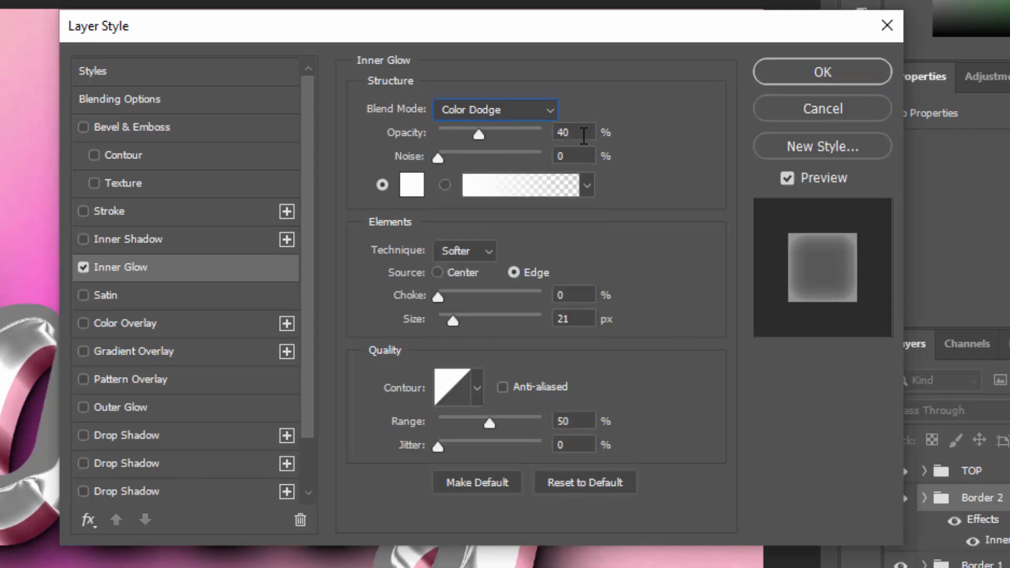
left_click_drag(583, 136, 539, 151)
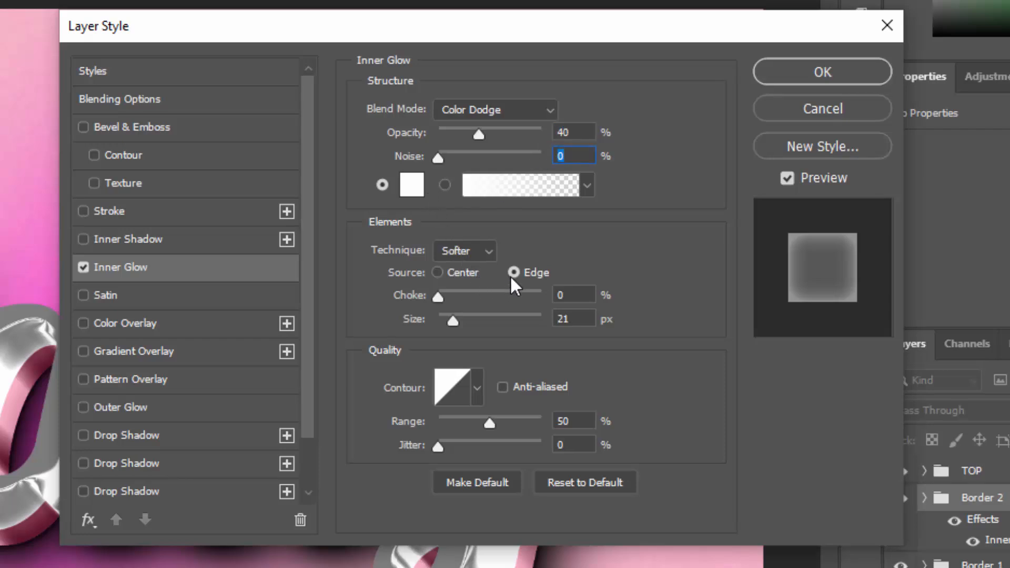
left_click_drag(572, 293, 531, 318)
left_click_drag(577, 418, 542, 446)
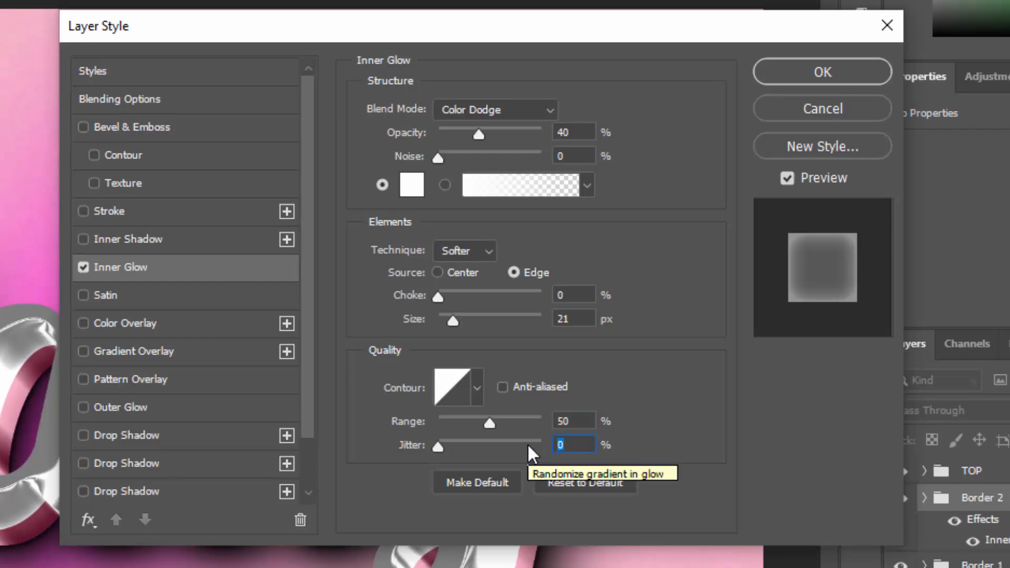
Add a Linear Burn Color Overlay in #eaae3a at 100% opacity to Border 2, apply the style and collapse its effects.
left_click(150, 327)
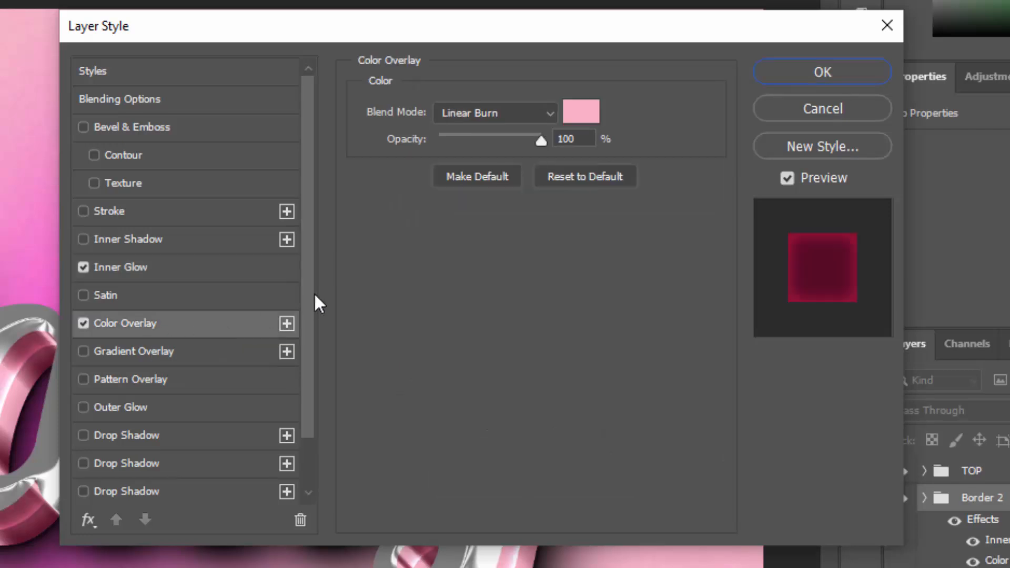
left_click(581, 112)
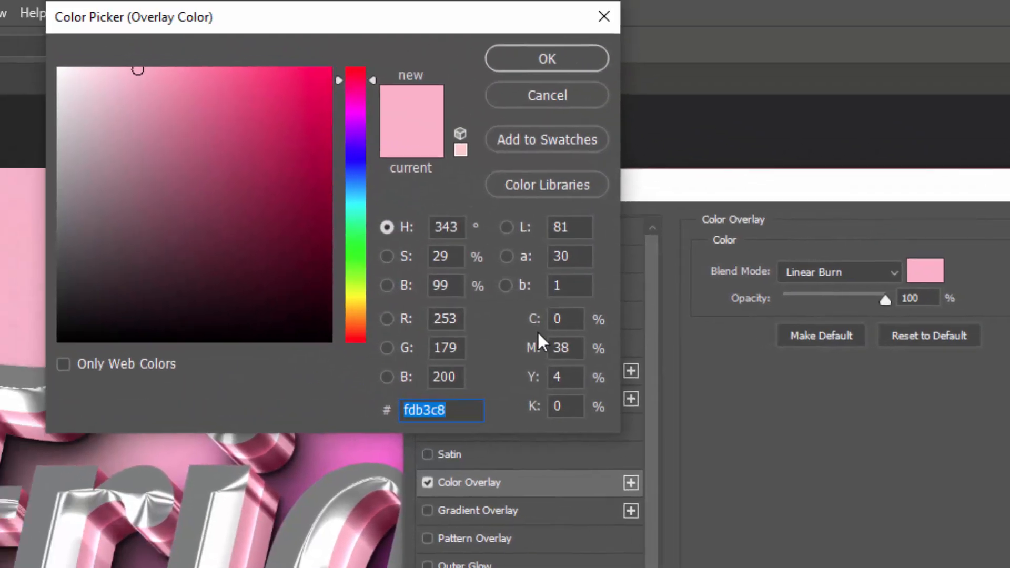
type("ea")
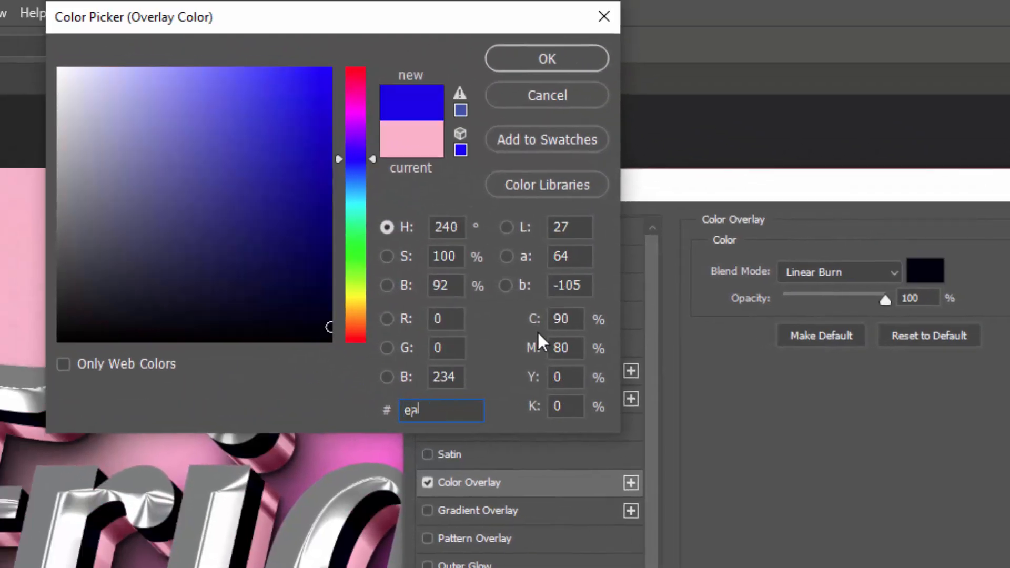
type("ae3")
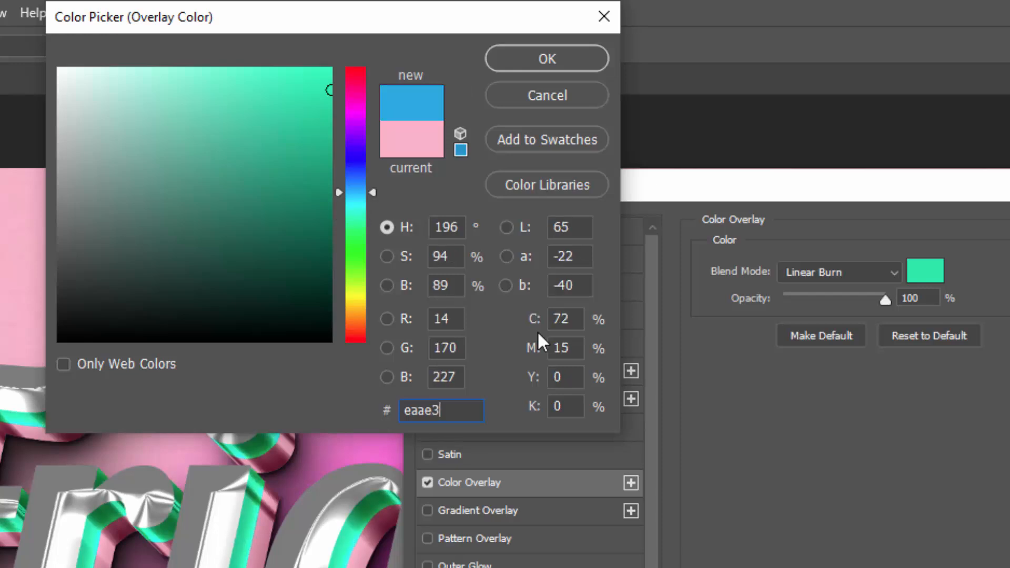
type("a")
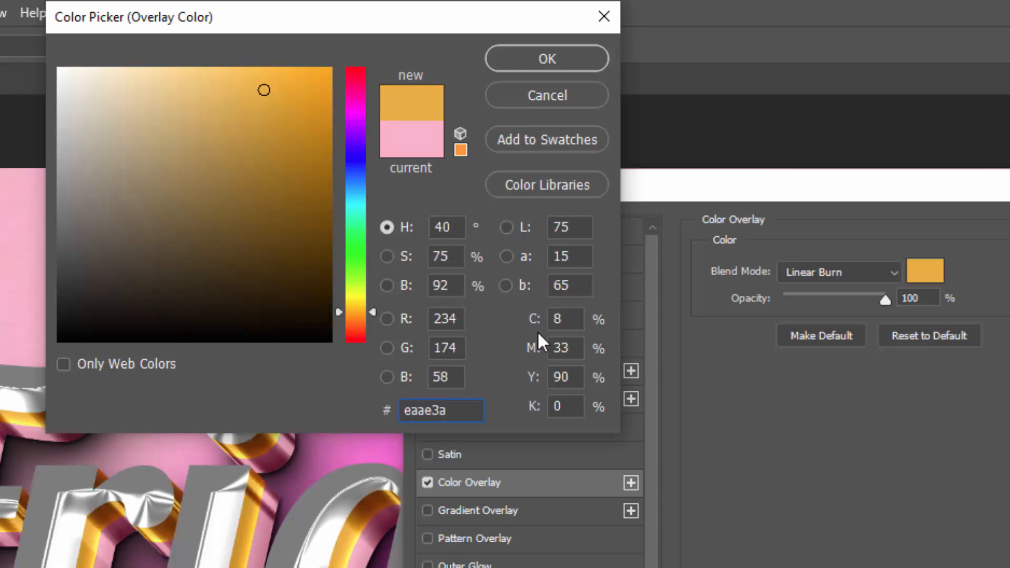
left_click(542, 64)
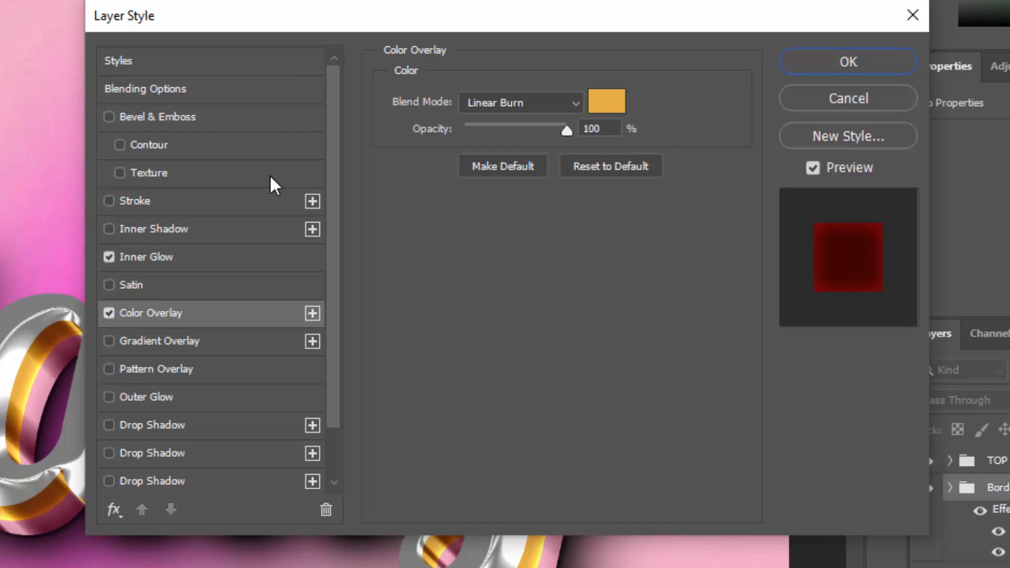
left_click(826, 61)
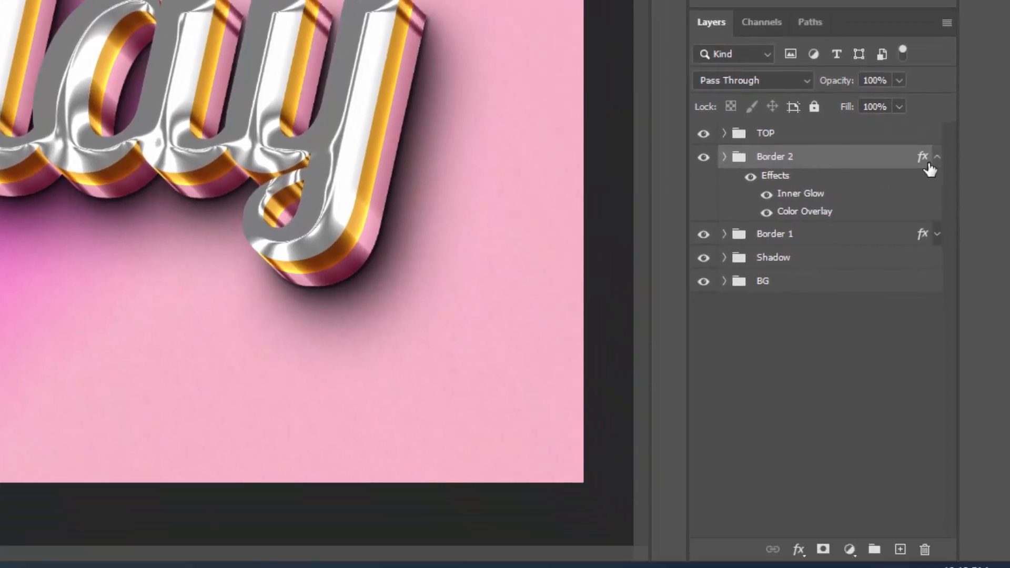
left_click(937, 159)
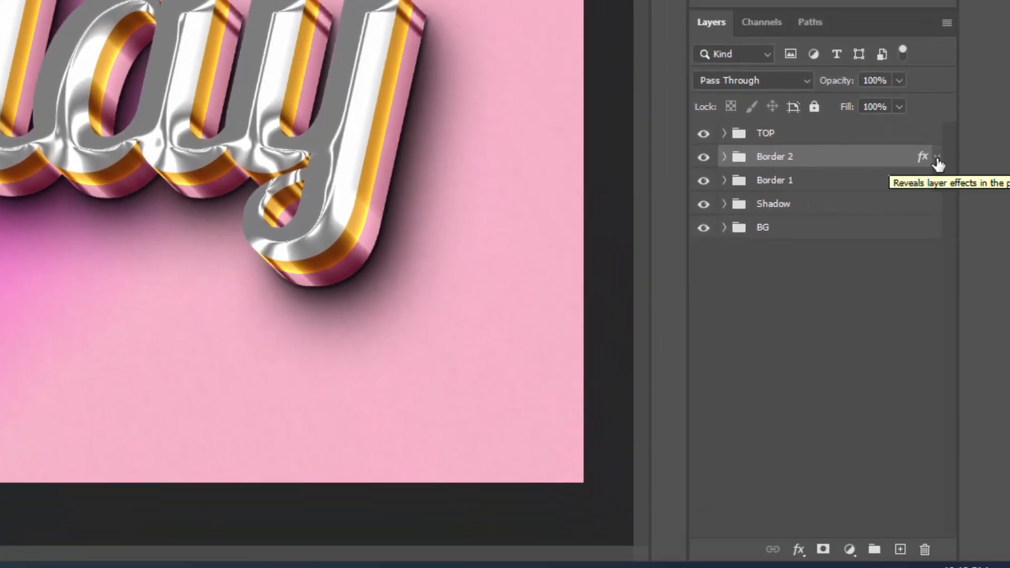
Expand the TOP group and clear the layer styles of Shadow copy 21 and Shadow copy 22.
left_click(725, 134)
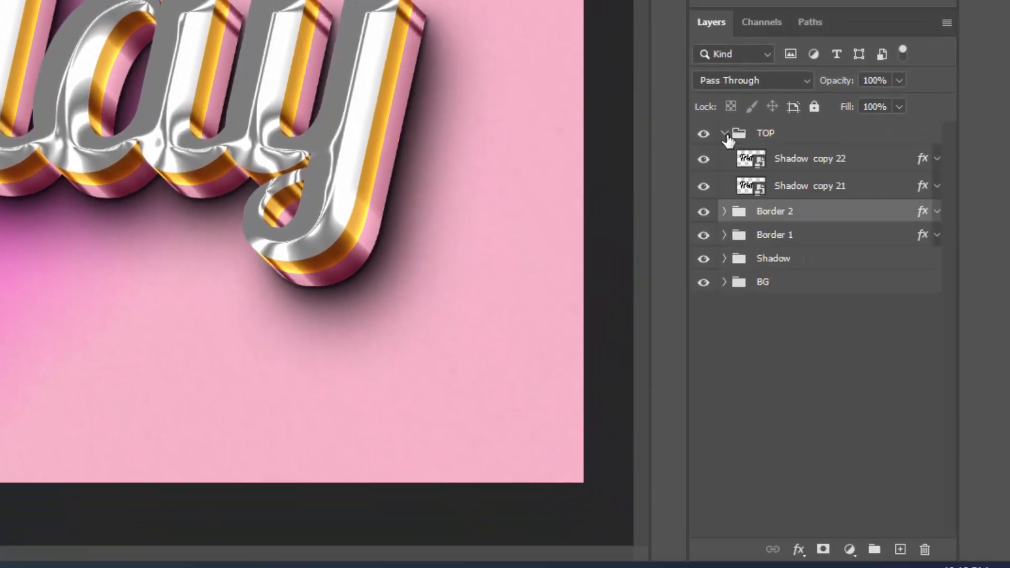
left_click(883, 190)
right_click(884, 192)
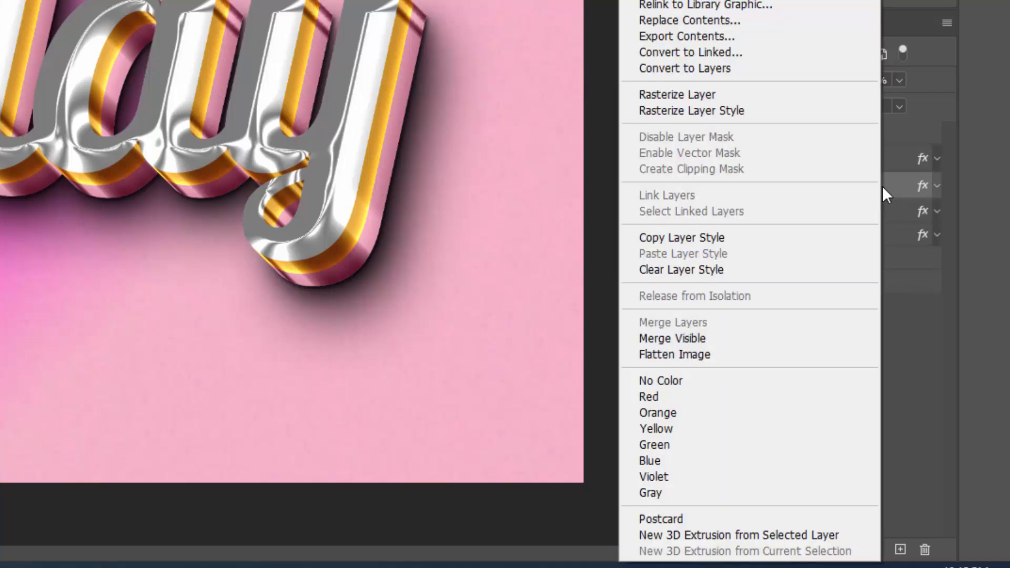
left_click(788, 270)
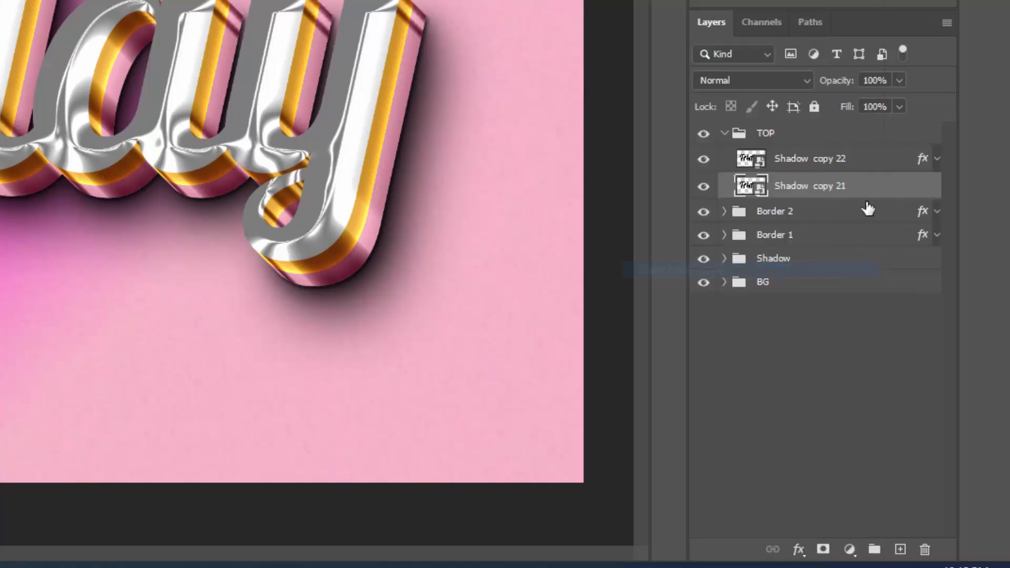
left_click(868, 167)
right_click(868, 166)
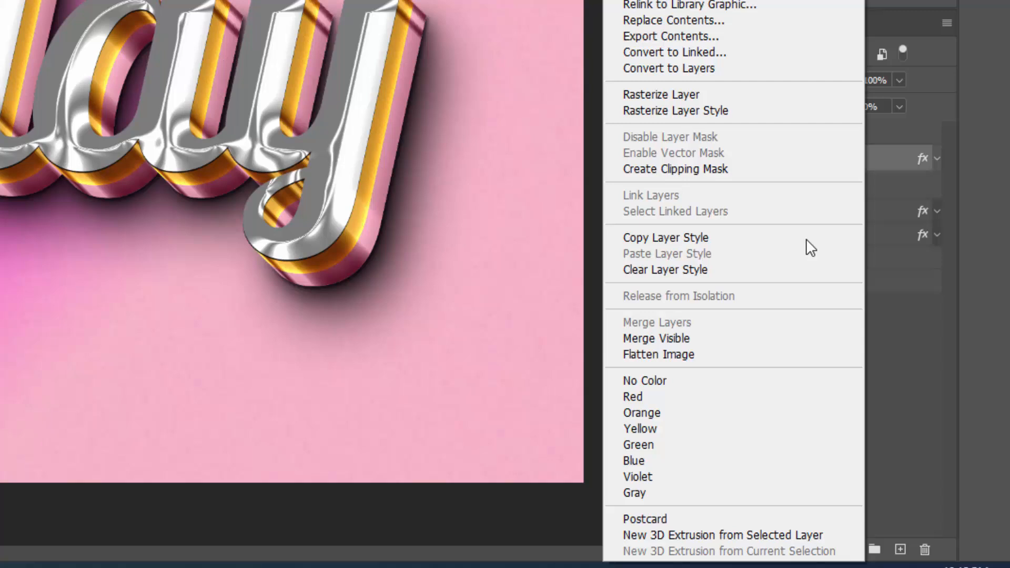
left_click(765, 269)
Set the fill opacity of Shadow copy 21 to 0% in its blending options.
left_click(869, 195)
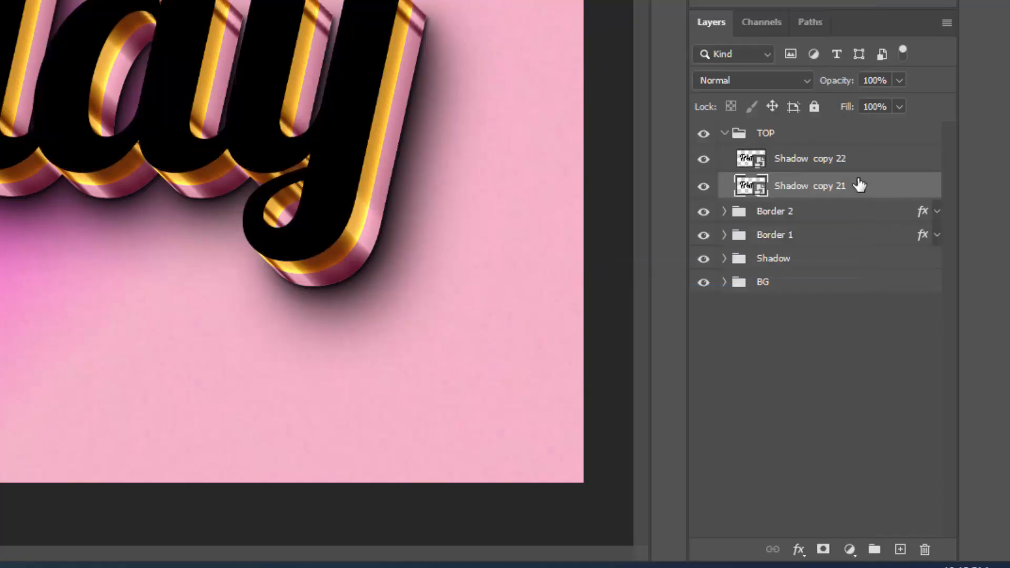
left_click(798, 552)
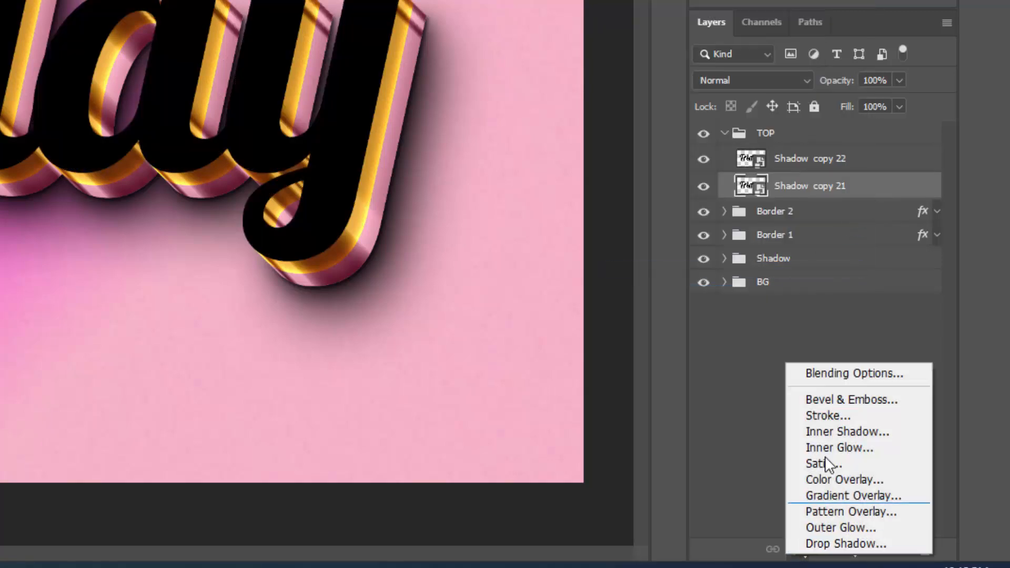
left_click(827, 373)
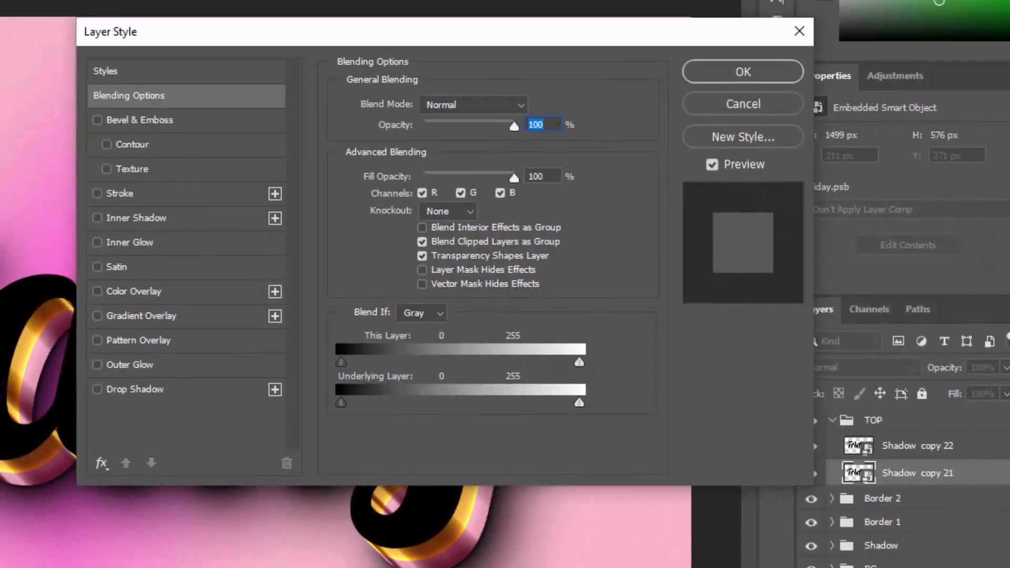
double_click(556, 179)
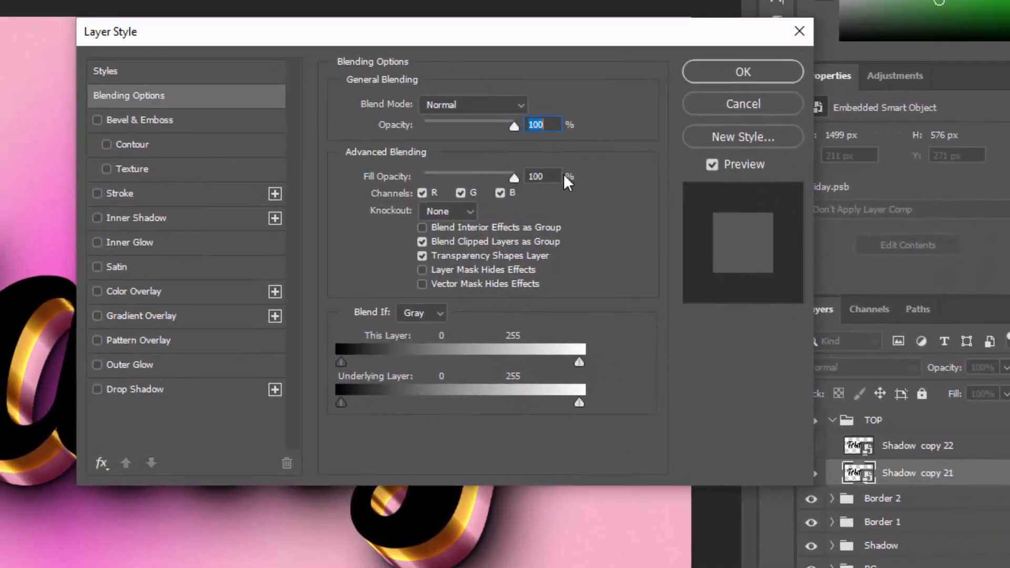
left_click_drag(557, 177, 520, 177)
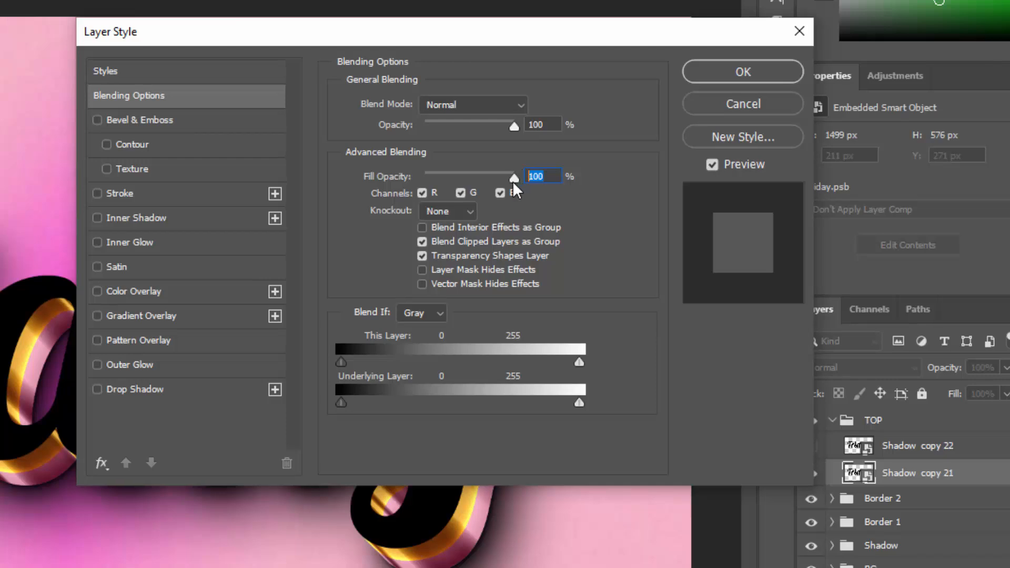
type("0")
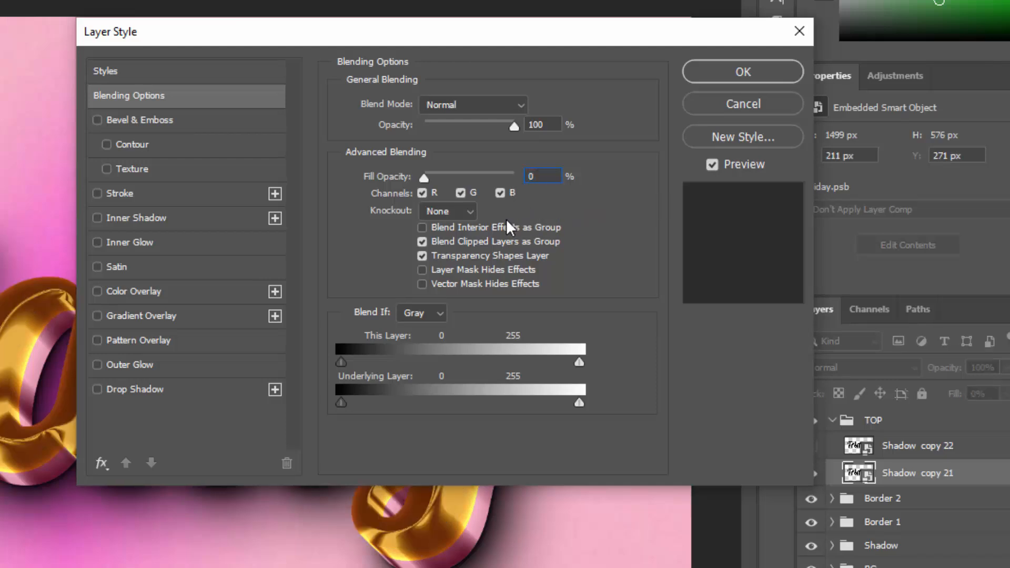
Add a white Normal Color Overlay at 100% opacity to Shadow copy 21, apply the style and collapse its effects.
left_click(156, 292)
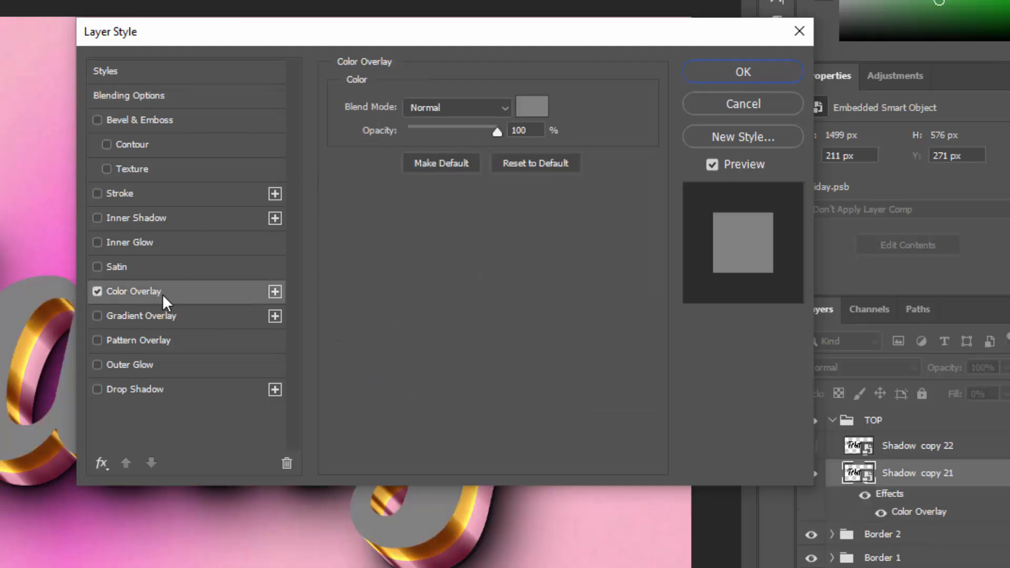
left_click(538, 111)
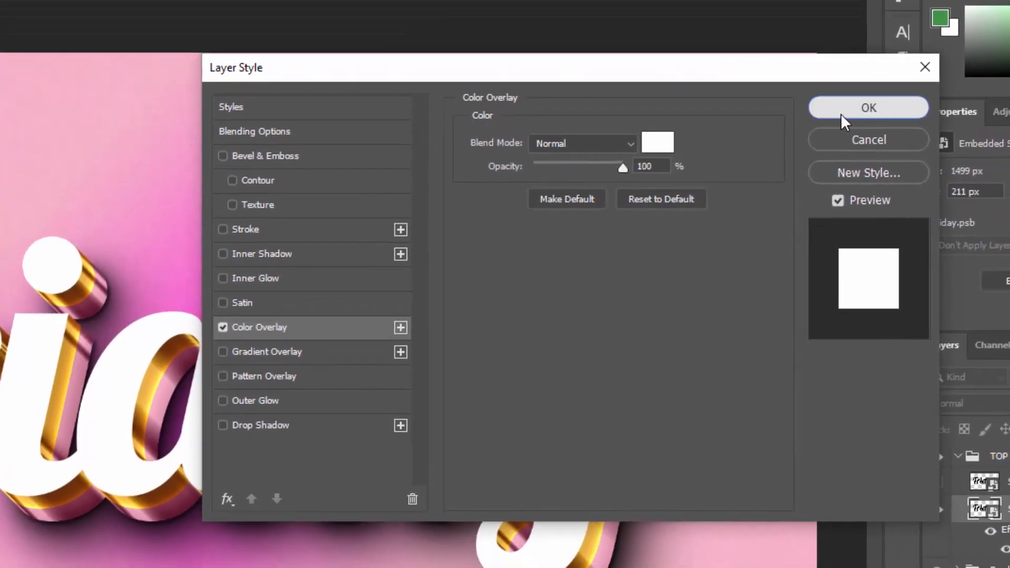
left_click(858, 108)
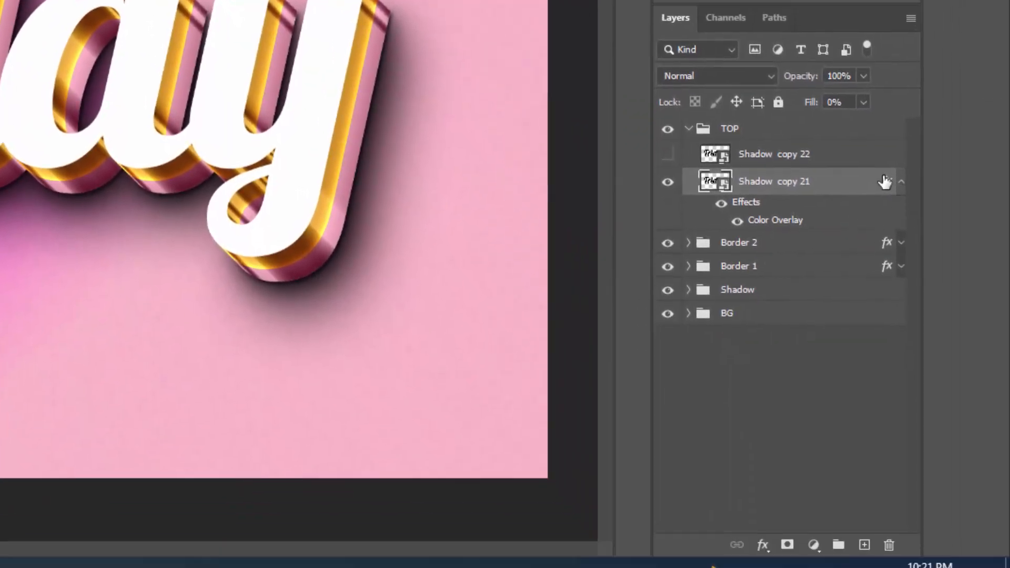
left_click(901, 183)
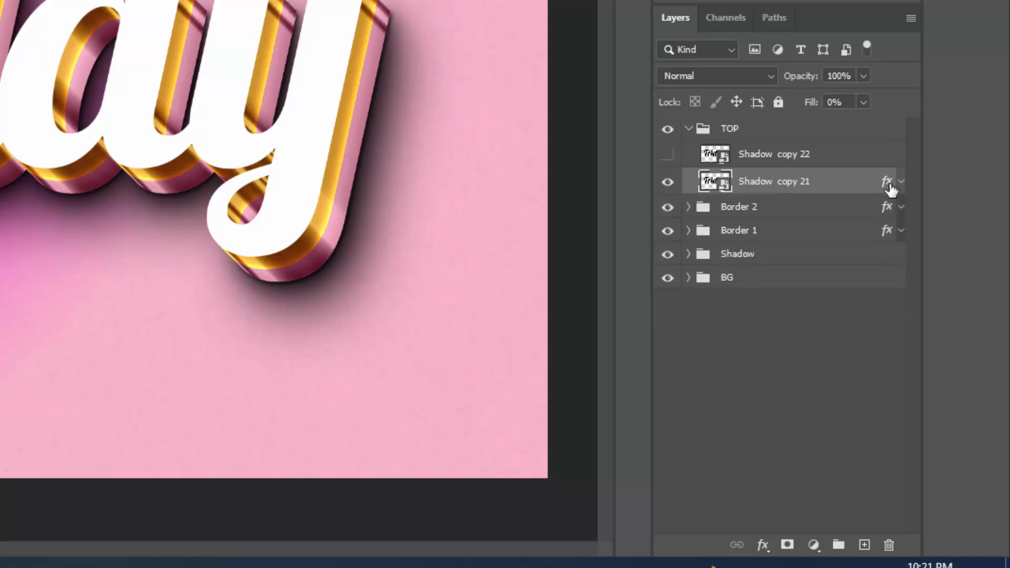
Show Shadow copy 22 and set its fill opacity to 0% in its blending options.
left_click(668, 154)
left_click(825, 157)
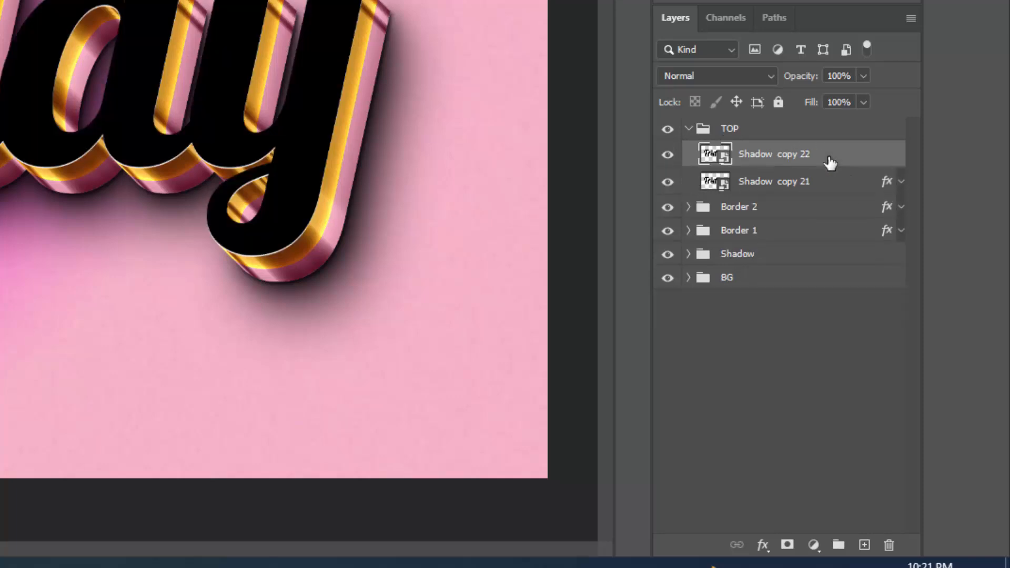
left_click(762, 545)
left_click(781, 361)
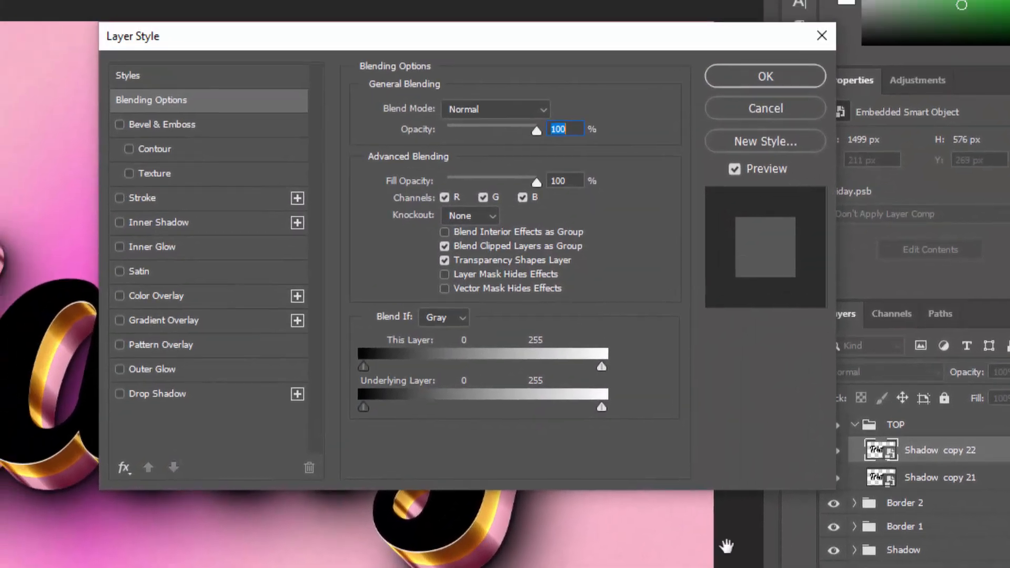
double_click(567, 179)
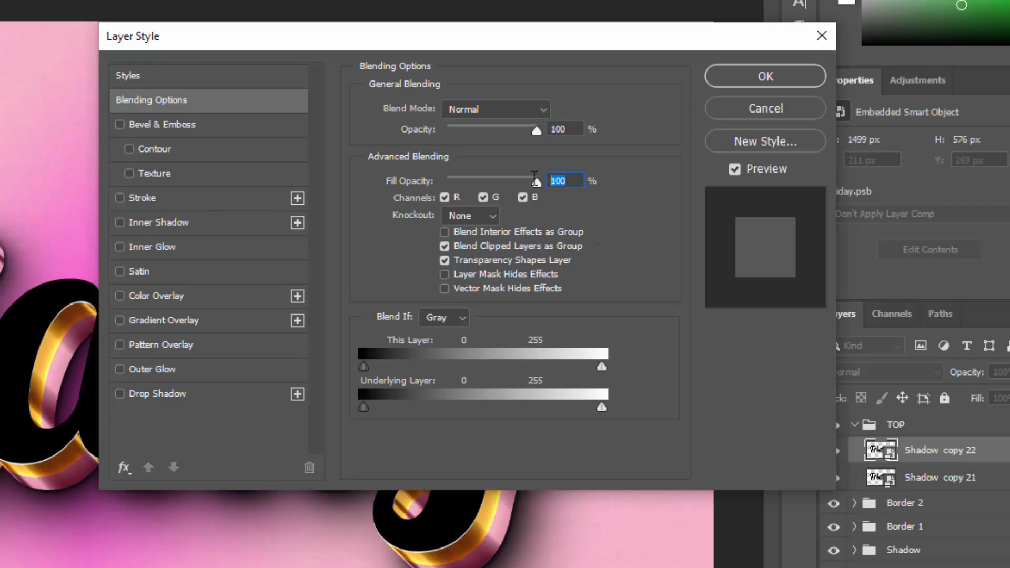
type("0")
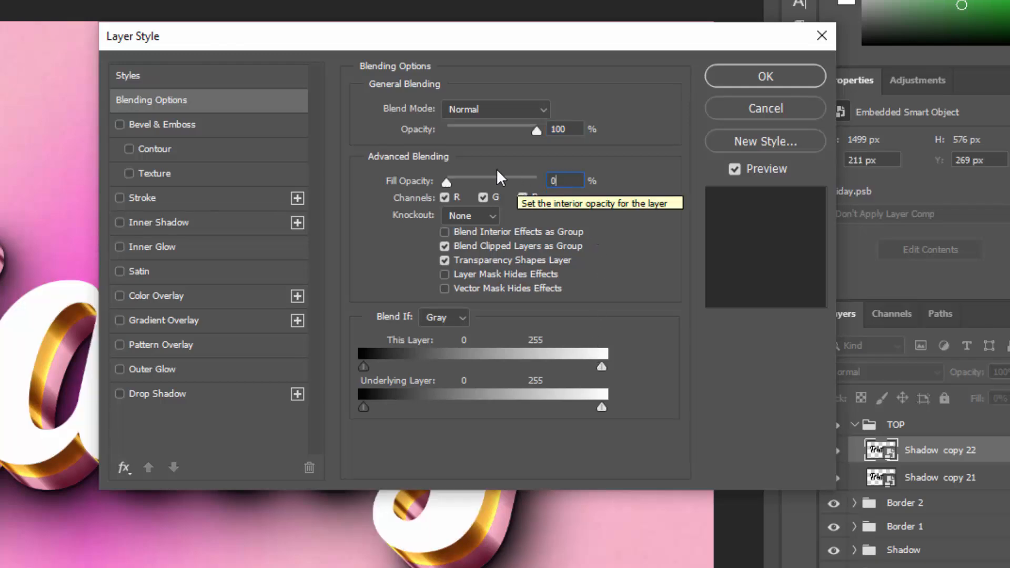
Add a Smooth Inner Bevel to Shadow copy 22 with 100% depth and 25 px size.
left_click(184, 124)
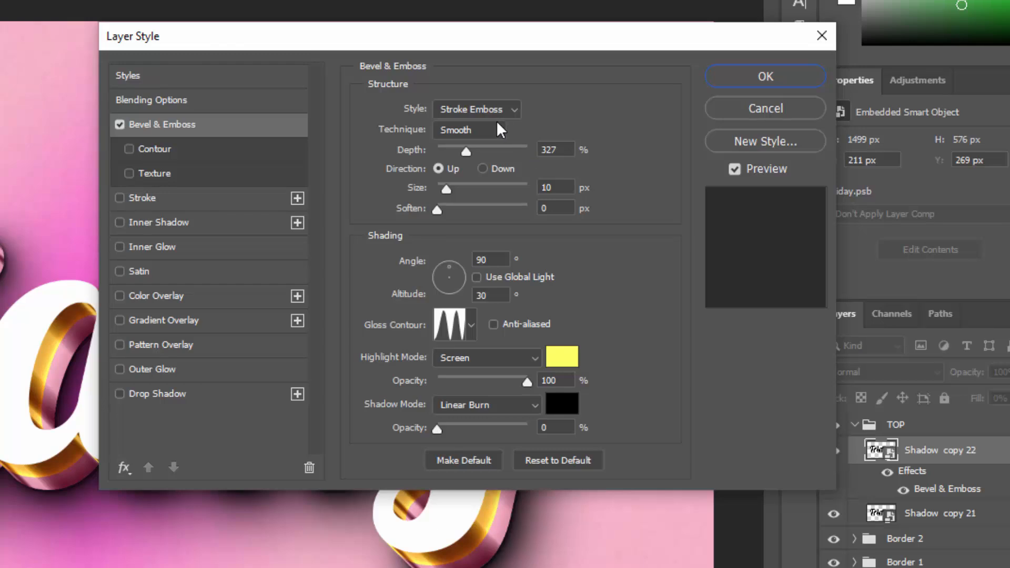
left_click(472, 108)
left_click(473, 139)
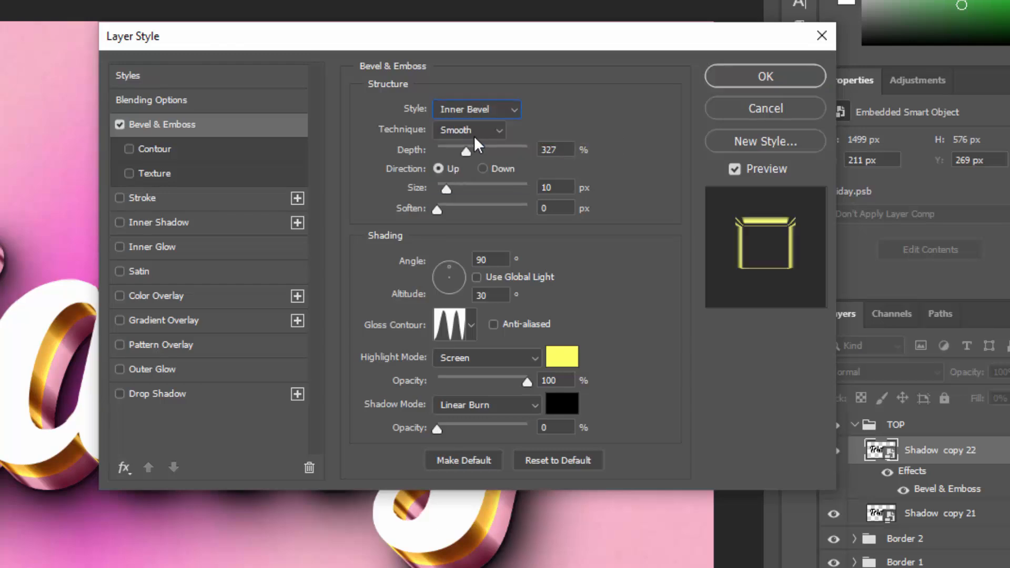
left_click(562, 151)
type("100")
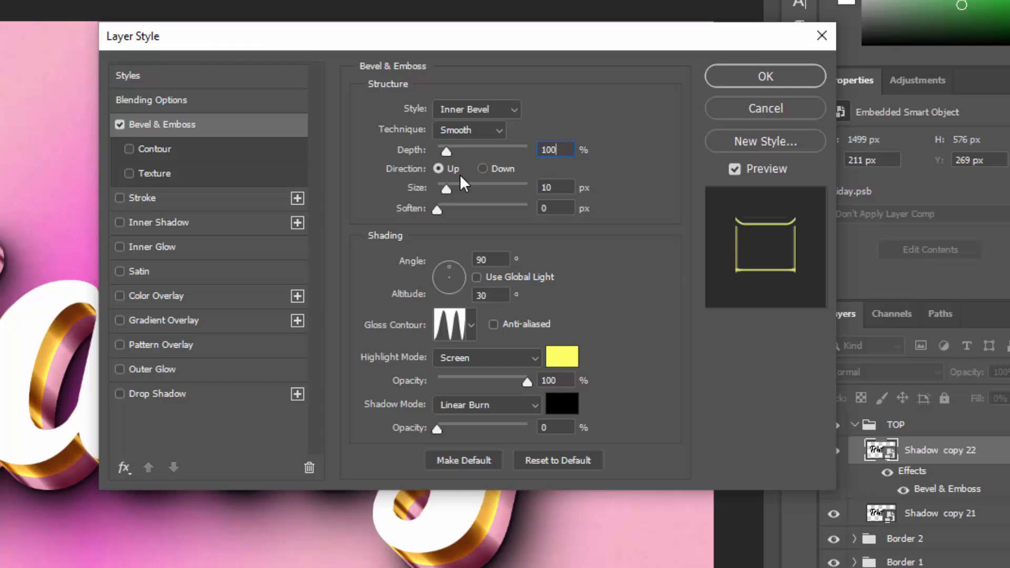
left_click(558, 188)
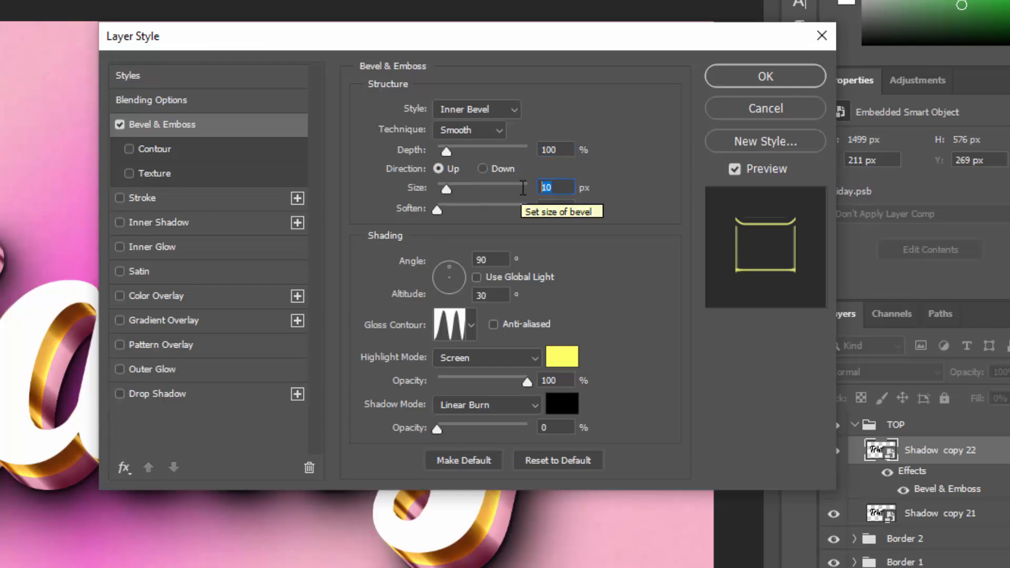
type("25")
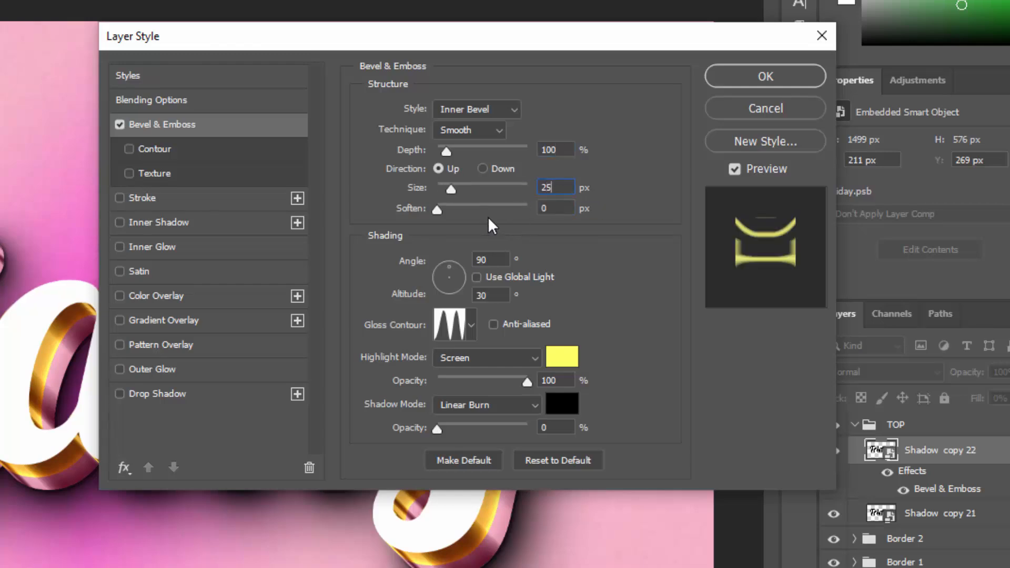
Set the bevel's gloss contour to the Linear preset and its highlight color to white (ffffff).
left_click(442, 321)
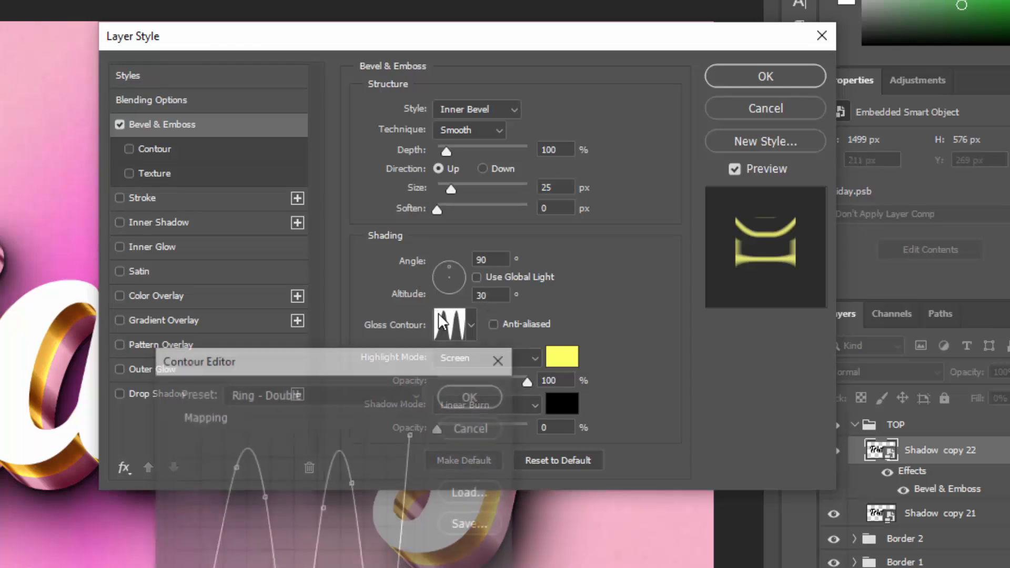
left_click(260, 390)
left_click(263, 472)
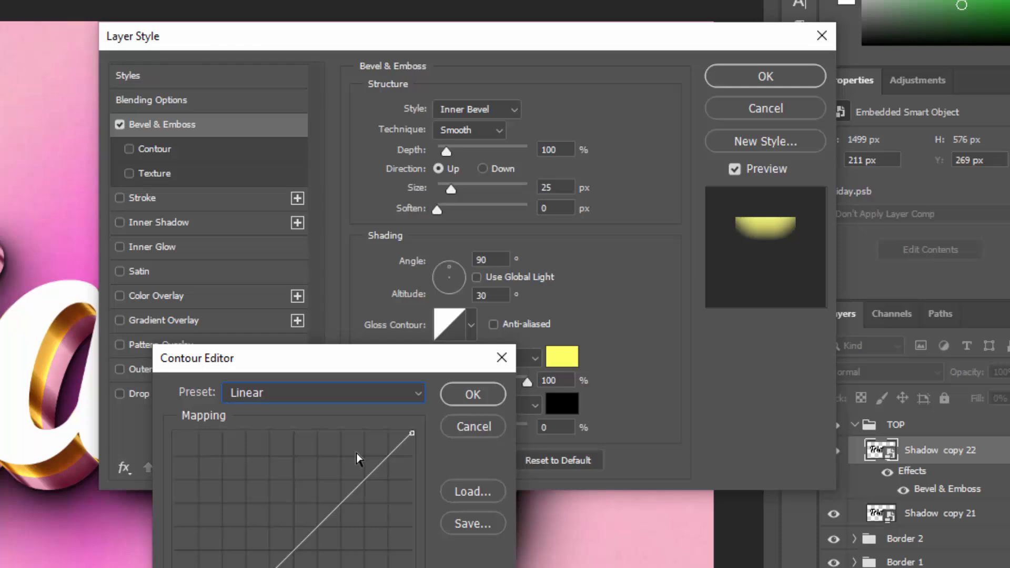
left_click(473, 394)
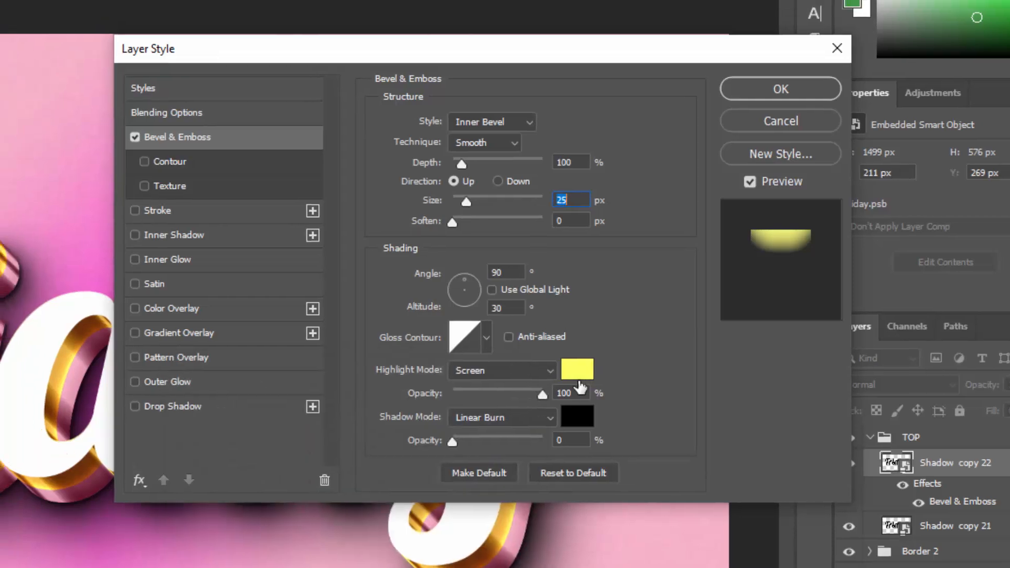
left_click(561, 358)
type("ffffff")
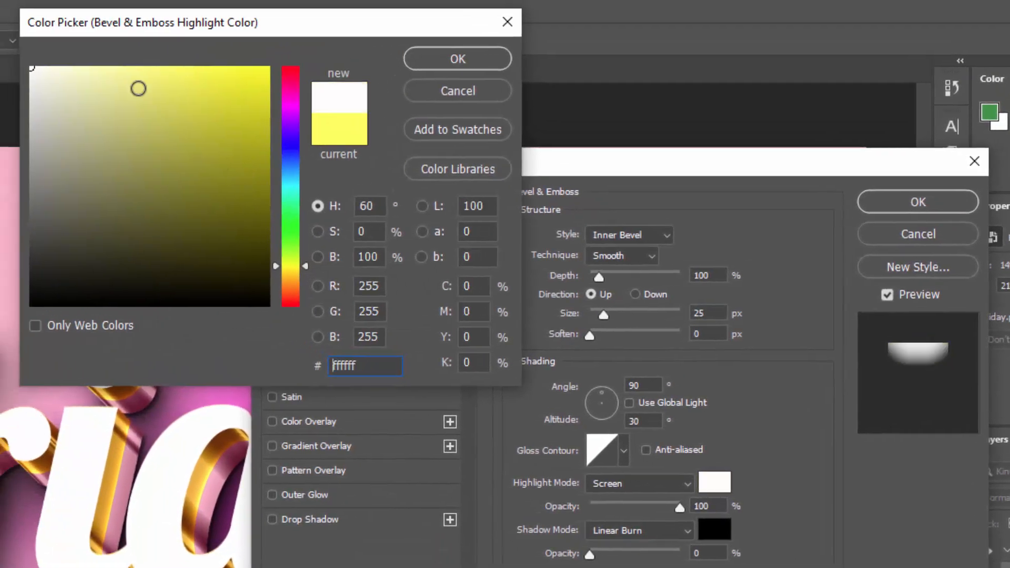
left_click(448, 62)
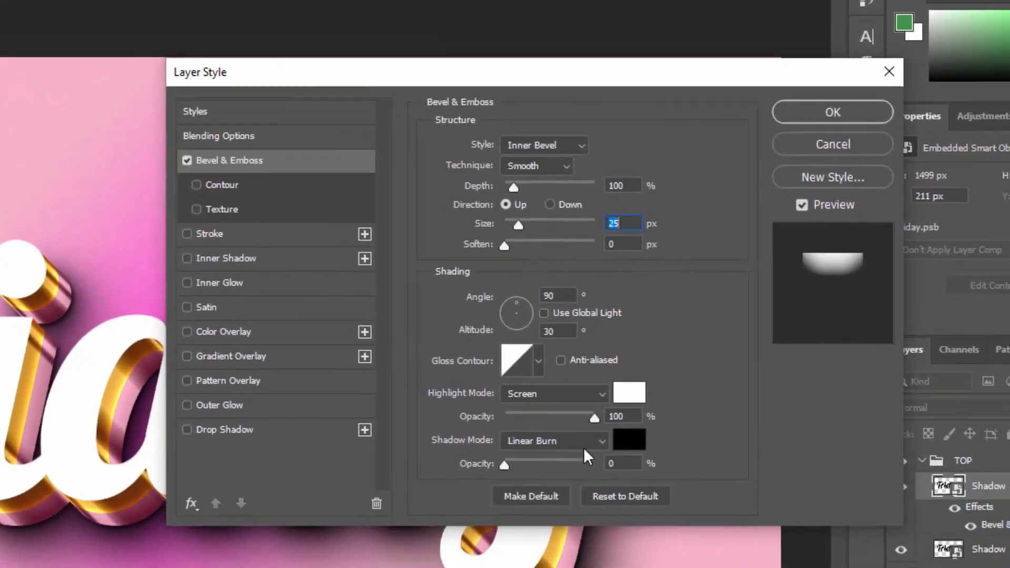
Set the bevel's shadow mode to Multiply with 34% opacity.
left_click(532, 440)
left_click(538, 489)
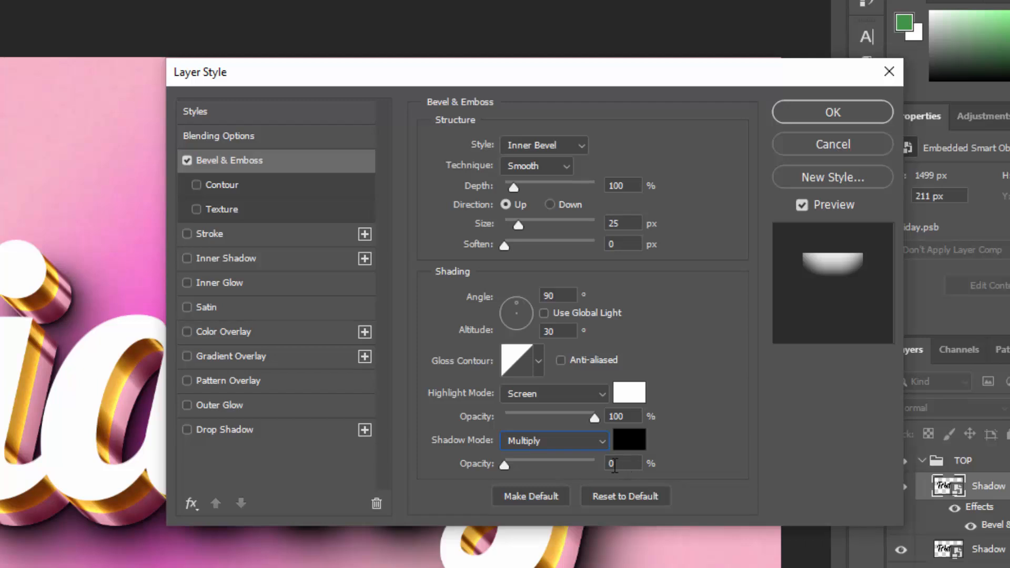
left_click(614, 465)
type("3")
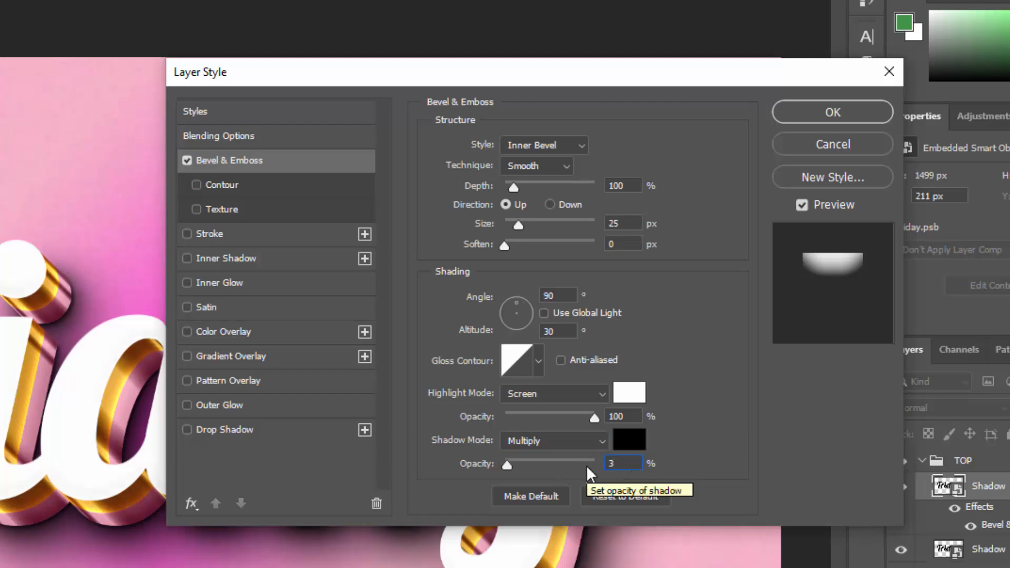
type("4")
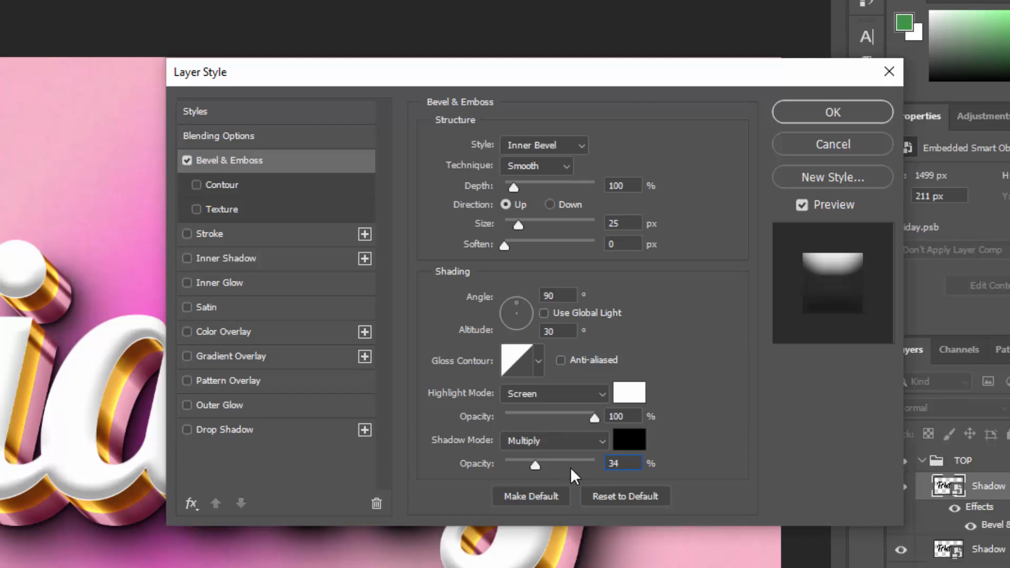
Enable the bevel's Contour with a 50% range on Shadow copy 22, apply the style and collapse its effects.
left_click(226, 184)
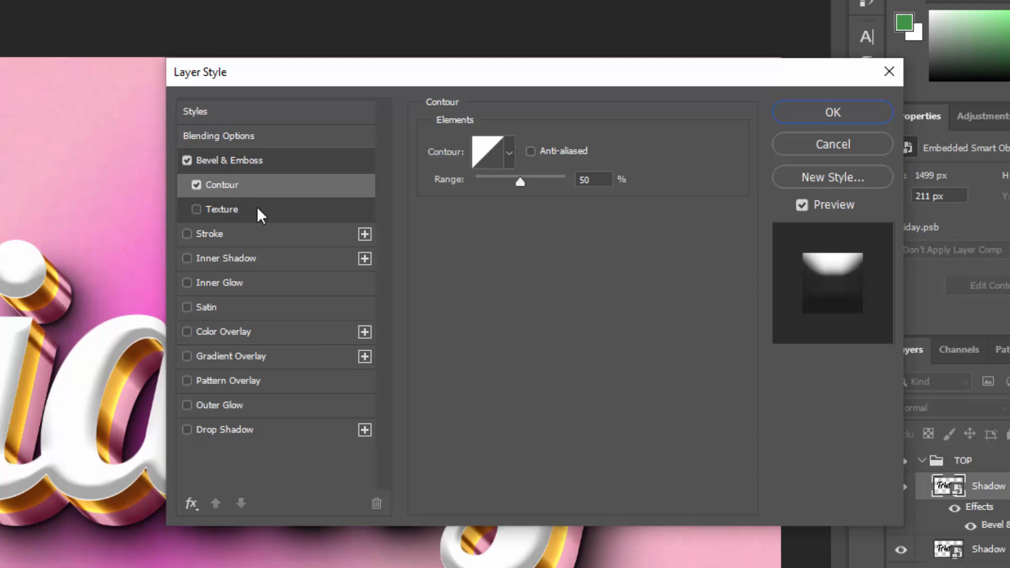
left_click(600, 175)
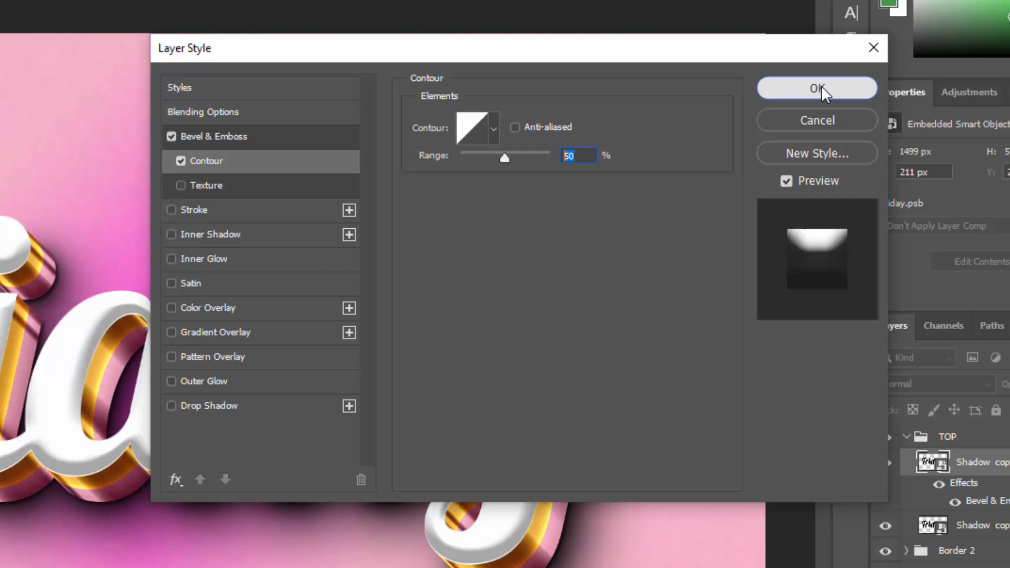
left_click(834, 112)
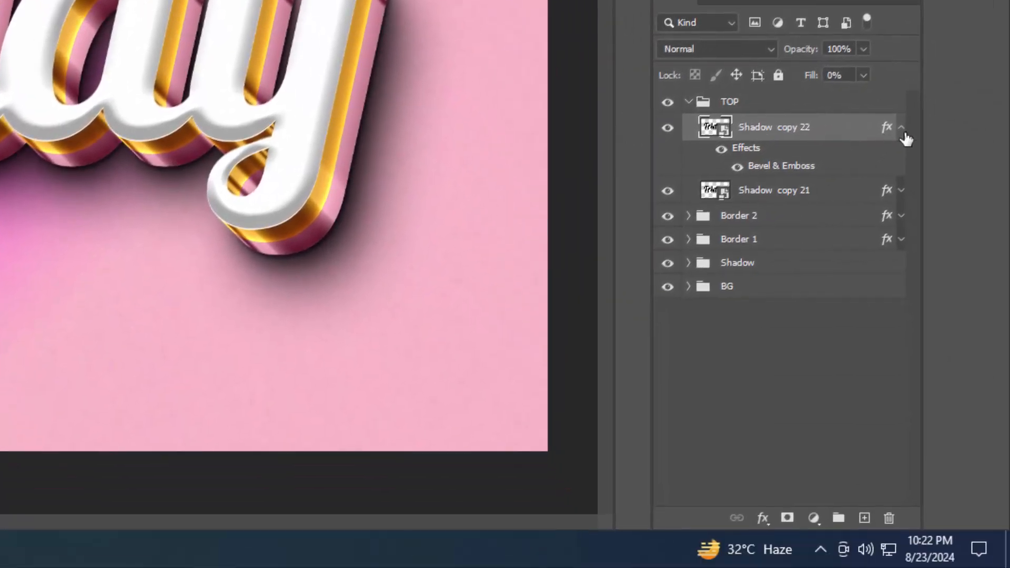
left_click(902, 129)
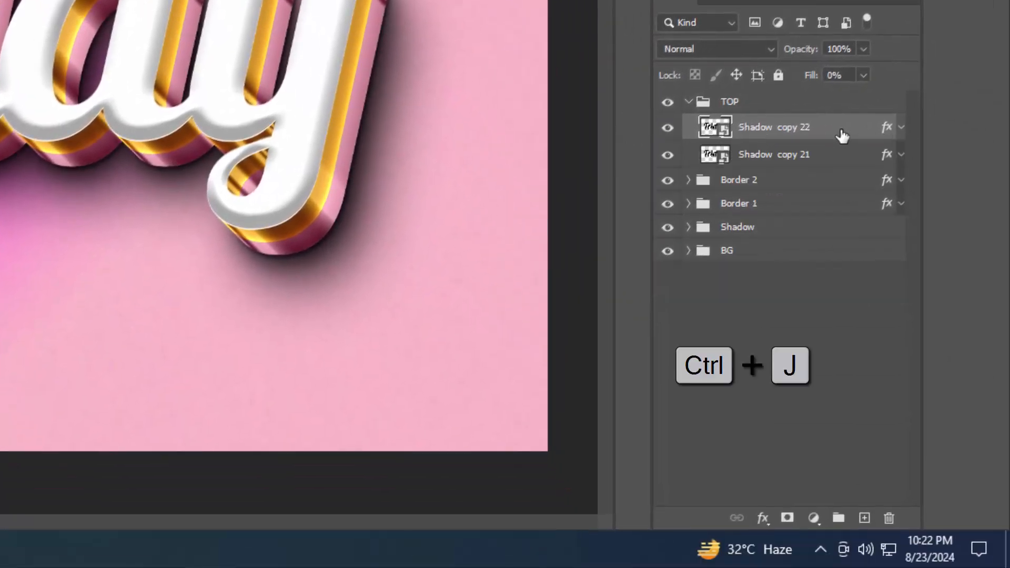
Duplicate Shadow copy 22 and change the duplicate's bevel style to Stroke Emboss.
key("ctrl+j")
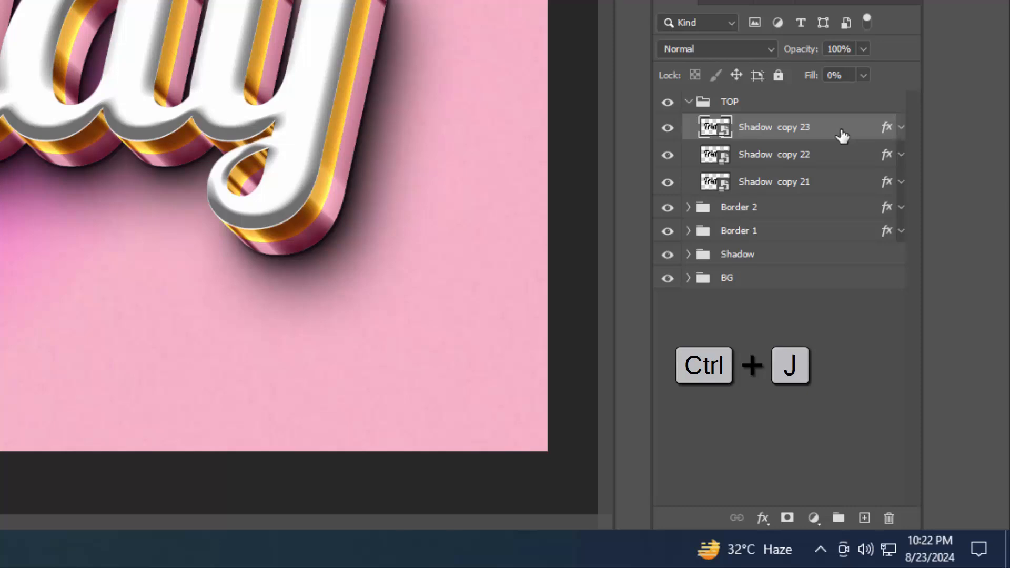
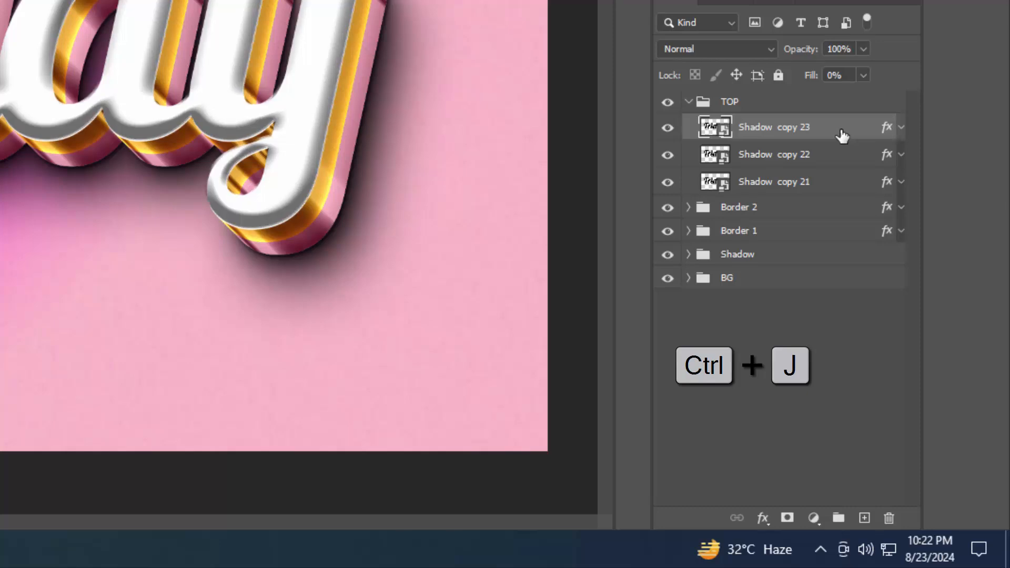
double_click(889, 129)
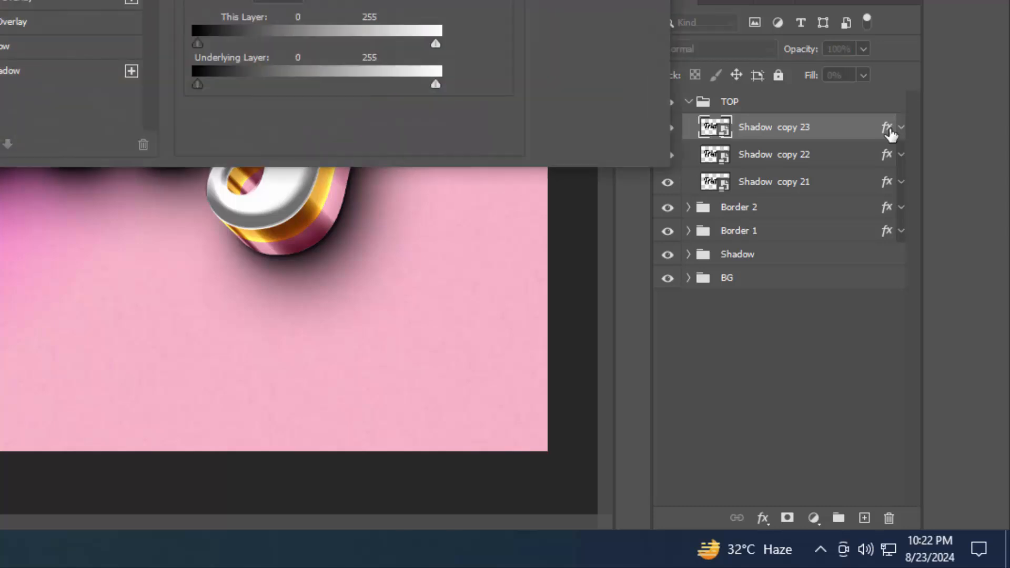
key("Tab")
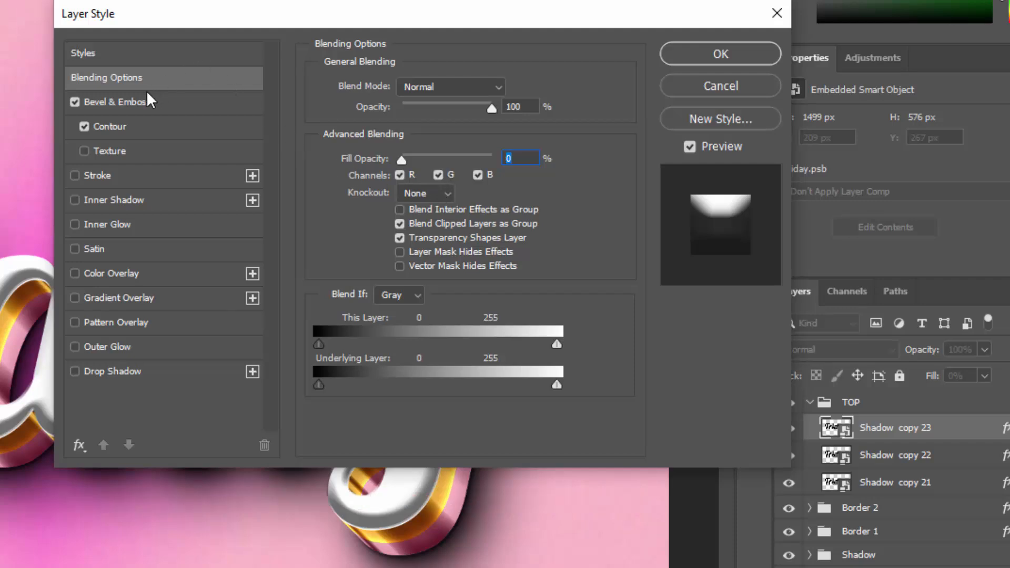
left_click(151, 106)
left_click(418, 85)
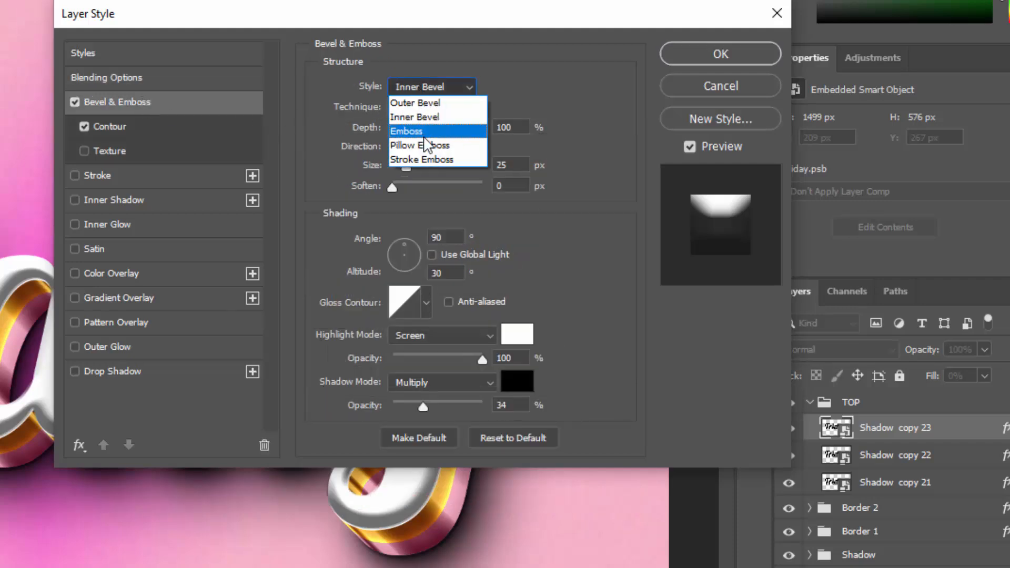
left_click(423, 157)
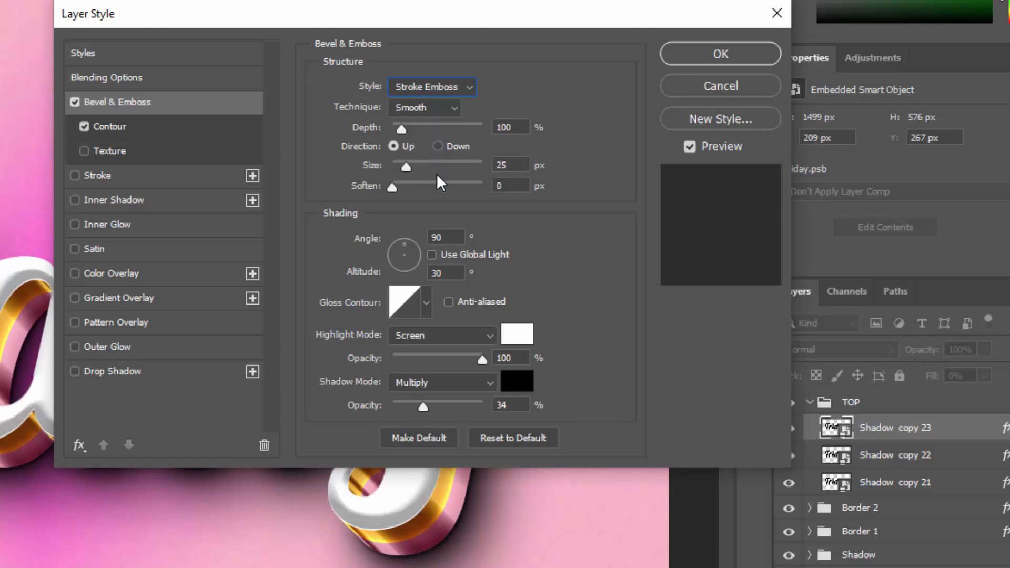
Set the Stroke Emboss depth to 230%, its direction to Down and its size to 10 px.
left_click(525, 128)
key("BackSpace")
key("BackSpace")
key("BackSpace")
type("230")
left_click(438, 146)
left_click(502, 165)
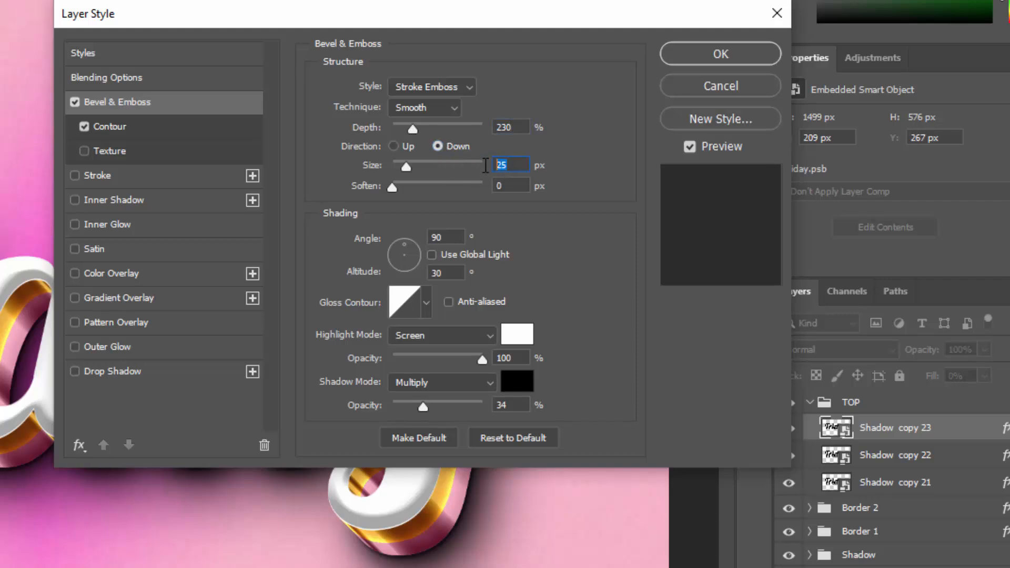
type("10")
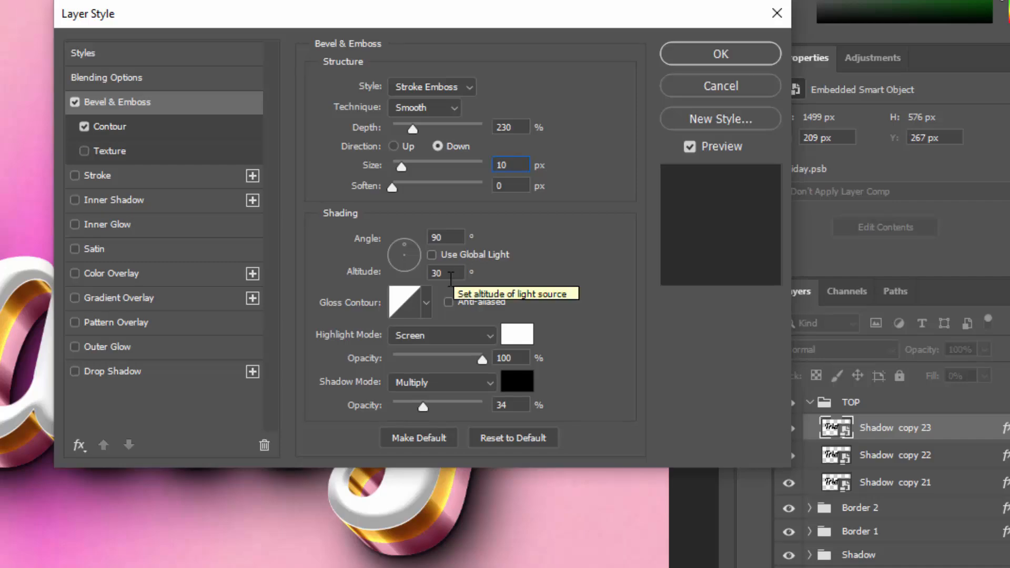
Set the gloss contour of Shadow copy 23's bevel to the Ring - Double preset.
left_click(408, 311)
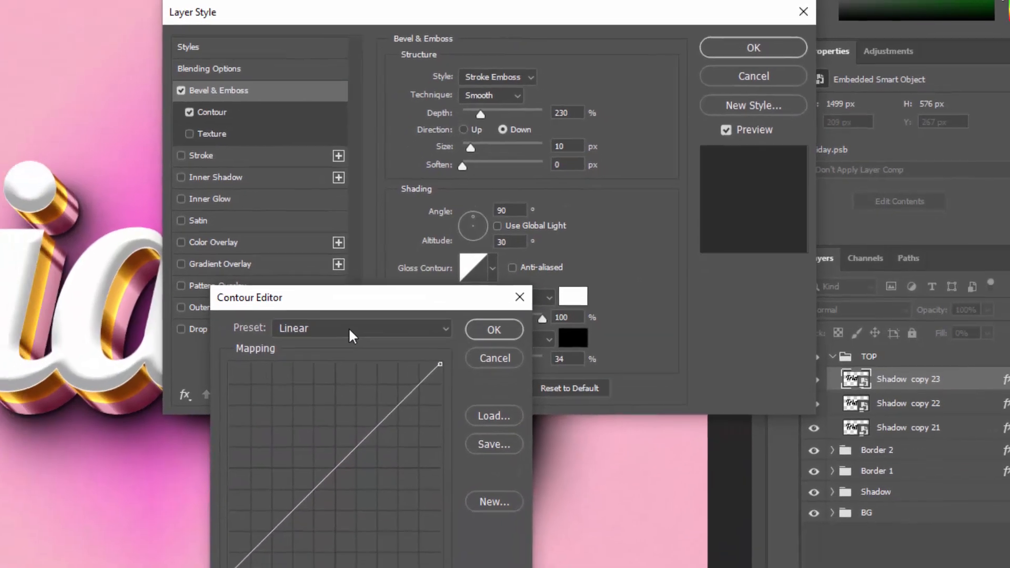
left_click(269, 372)
left_click(358, 481)
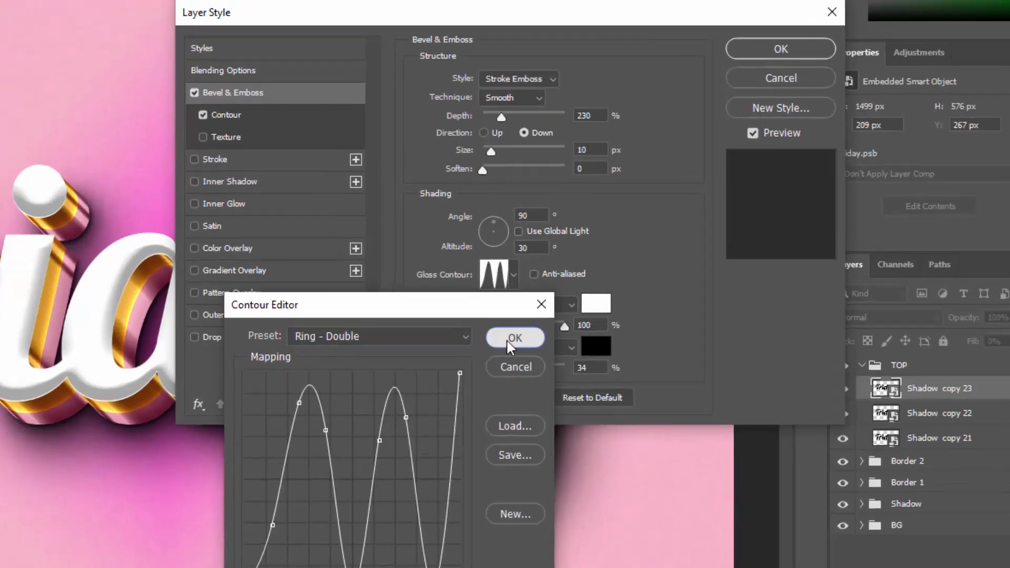
left_click(513, 338)
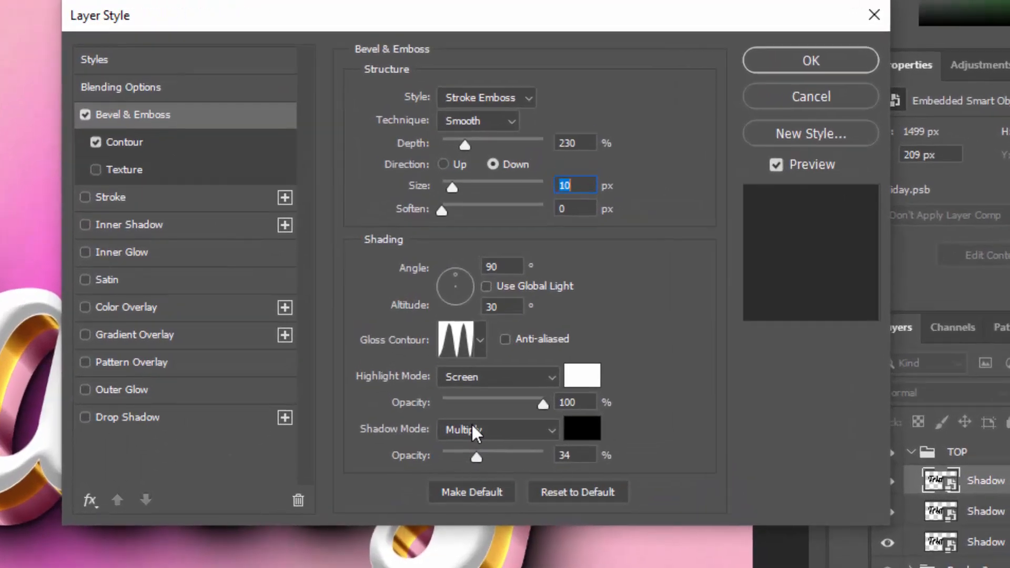
Set the bevel's highlight mode to Color Dodge at 40% opacity and its shadow mode to Linear Burn at 52% opacity.
left_click(494, 377)
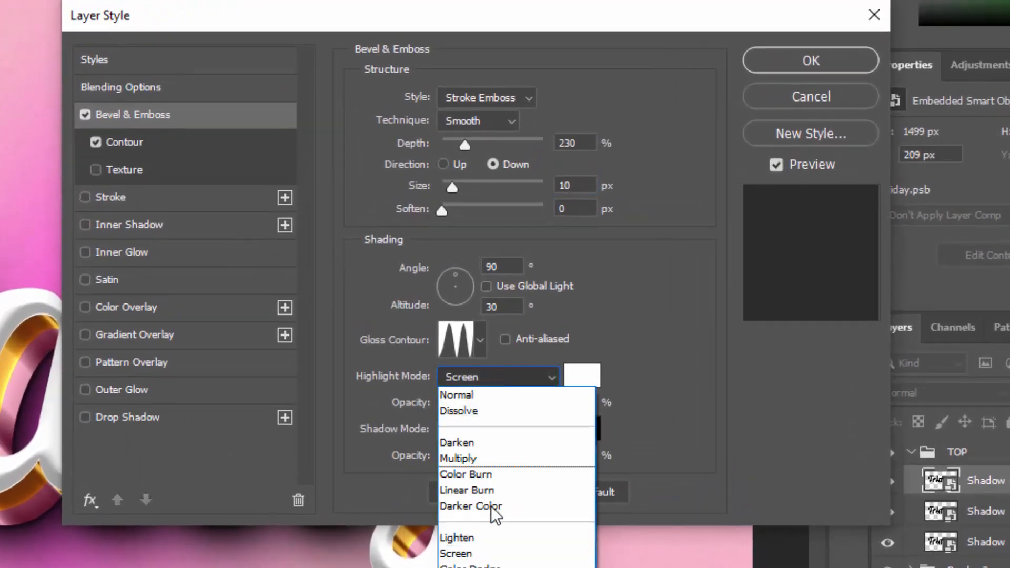
left_click(477, 563)
left_click(579, 403)
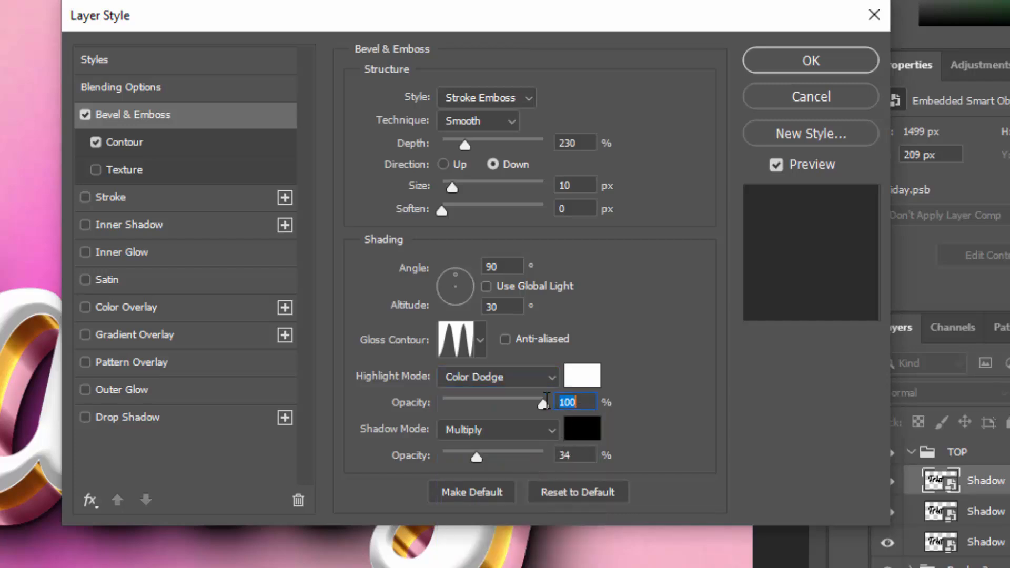
type("40")
left_click(499, 435)
left_click(494, 519)
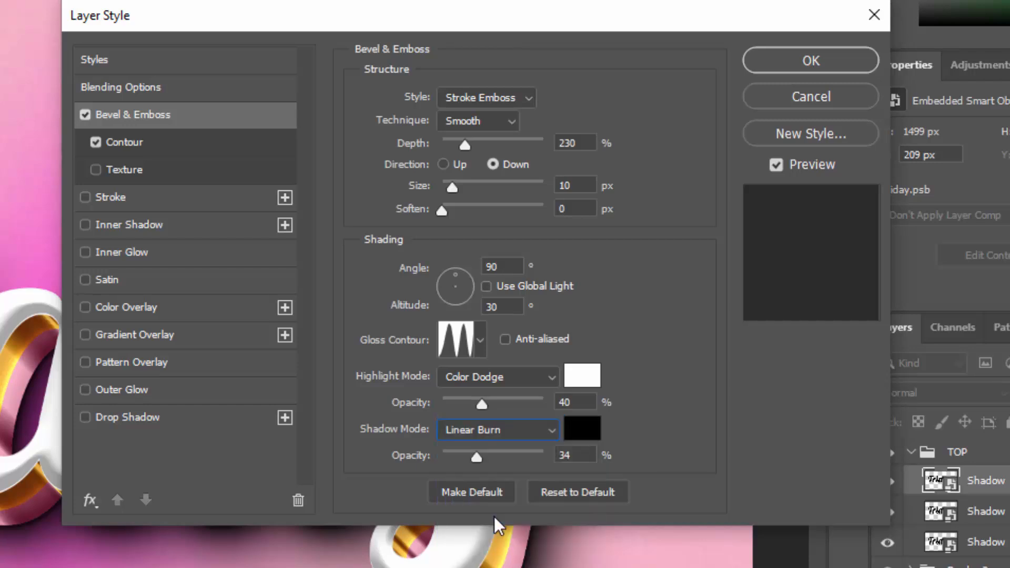
left_click(582, 455)
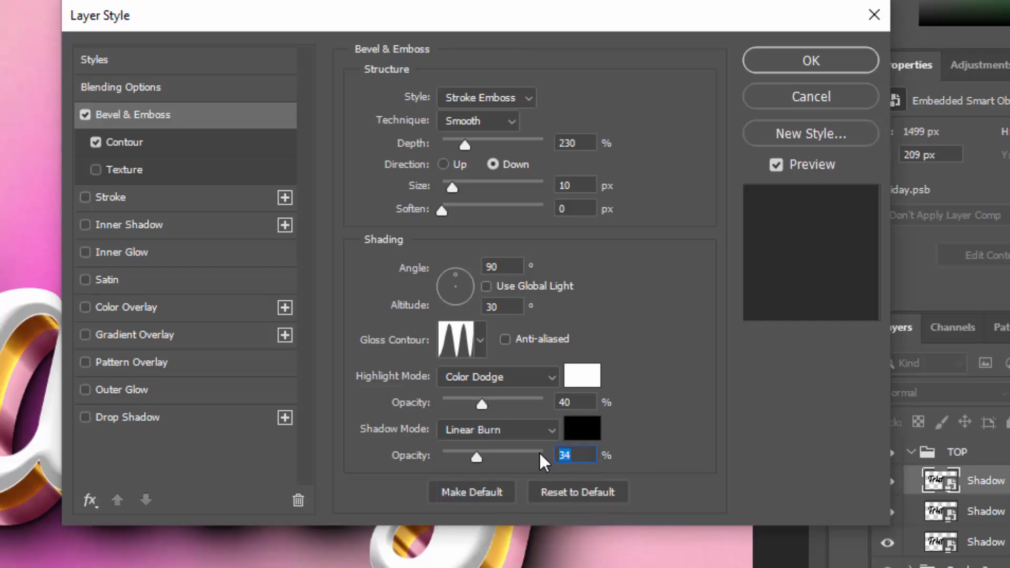
type("52")
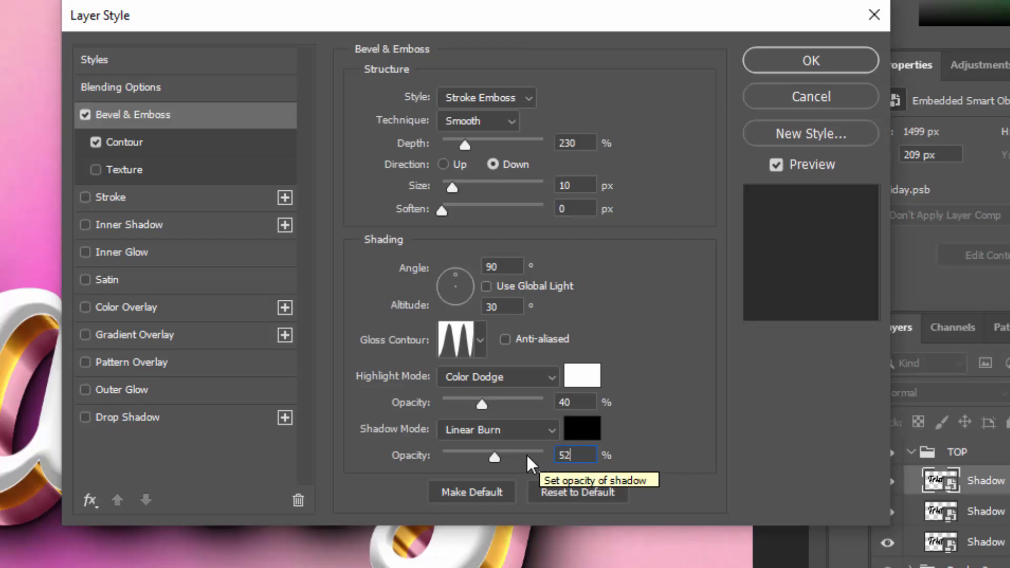
Set the range of the bevel's Contour to 100% on Shadow copy 23.
left_click(124, 146)
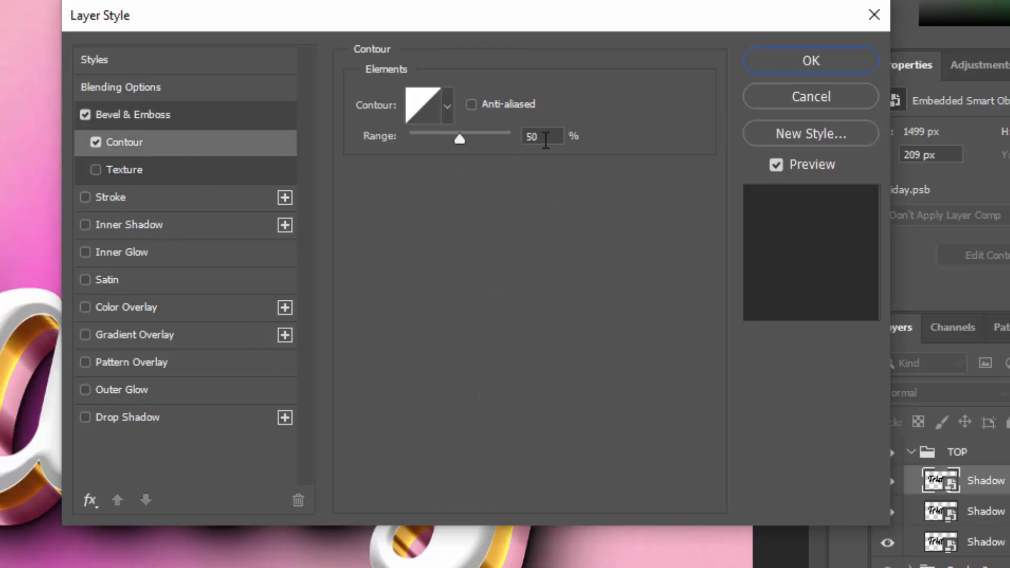
left_click(532, 138)
type("10")
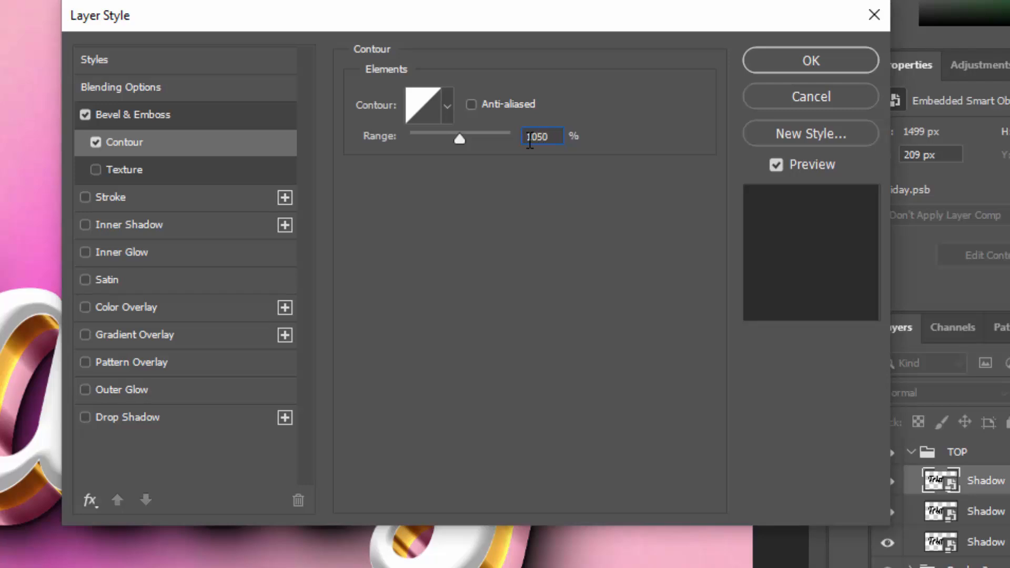
key("BackSpace")
key("Delete")
type("0")
Enable a 12 px inside Stroke on Shadow copy 23 with its opacity at 100%.
left_click(123, 196)
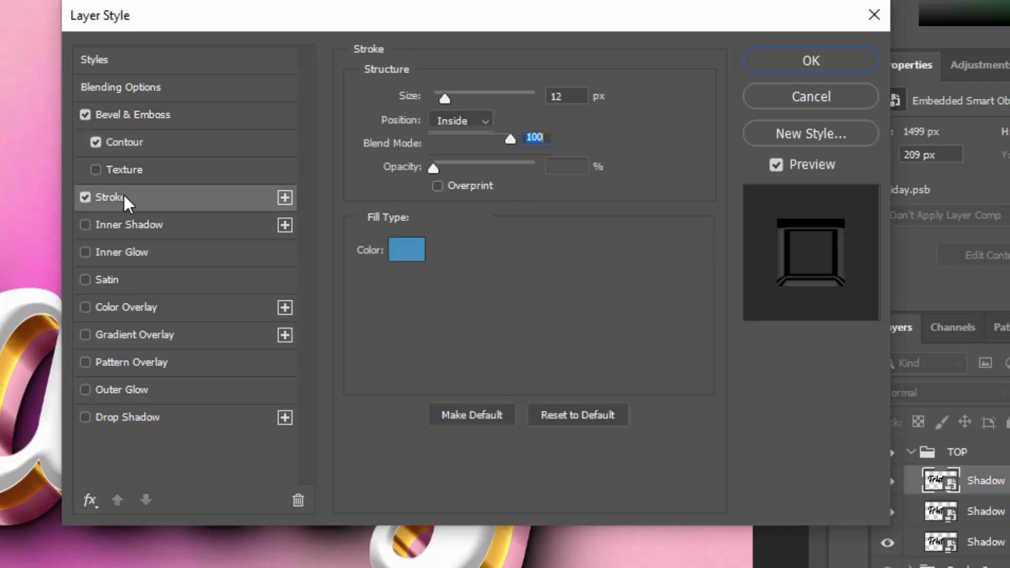
left_click(535, 99)
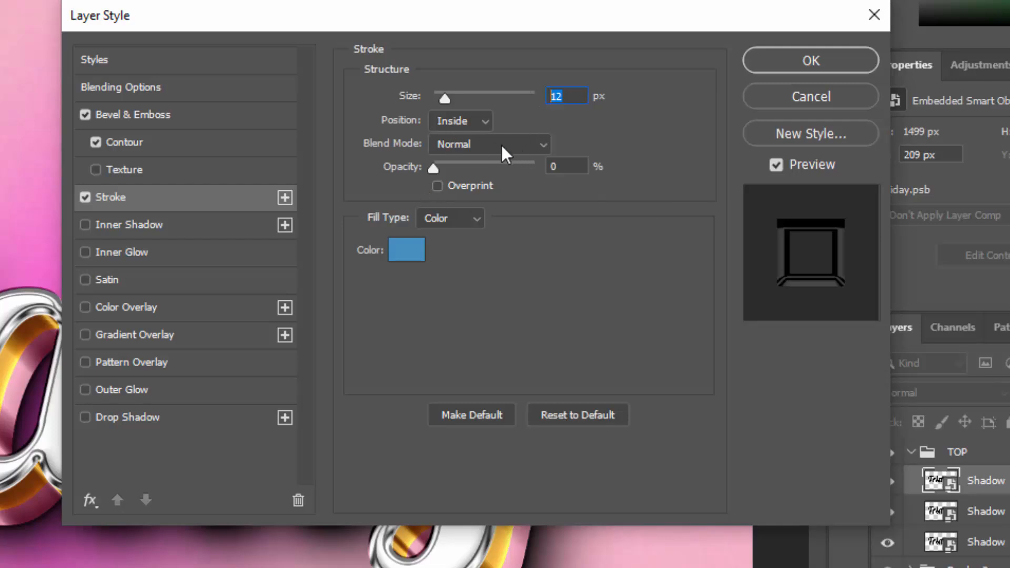
left_click(570, 161)
type("100")
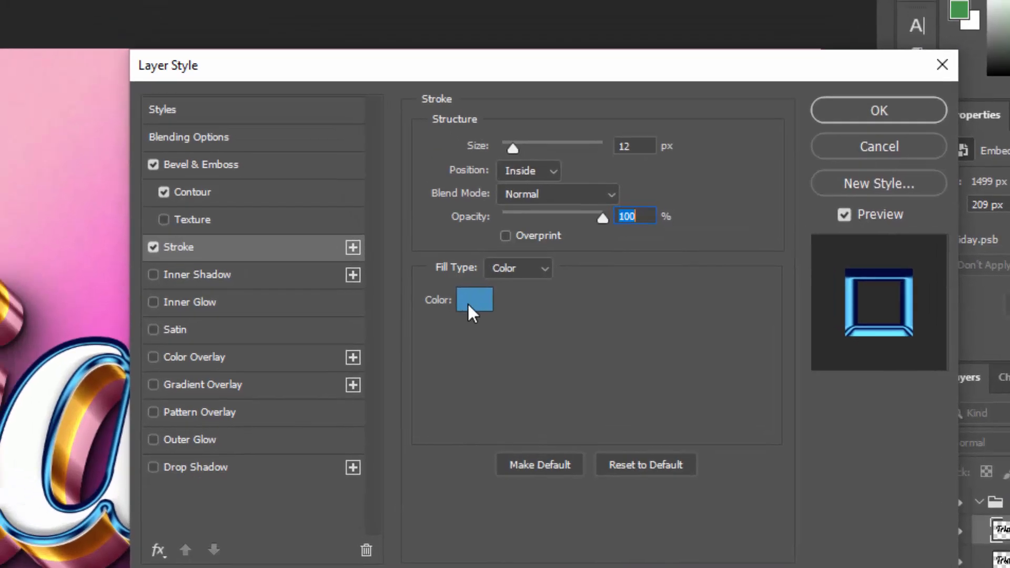
Set the stroke color of Shadow copy 23 to eaae3a and apply the layer style.
left_click(468, 304)
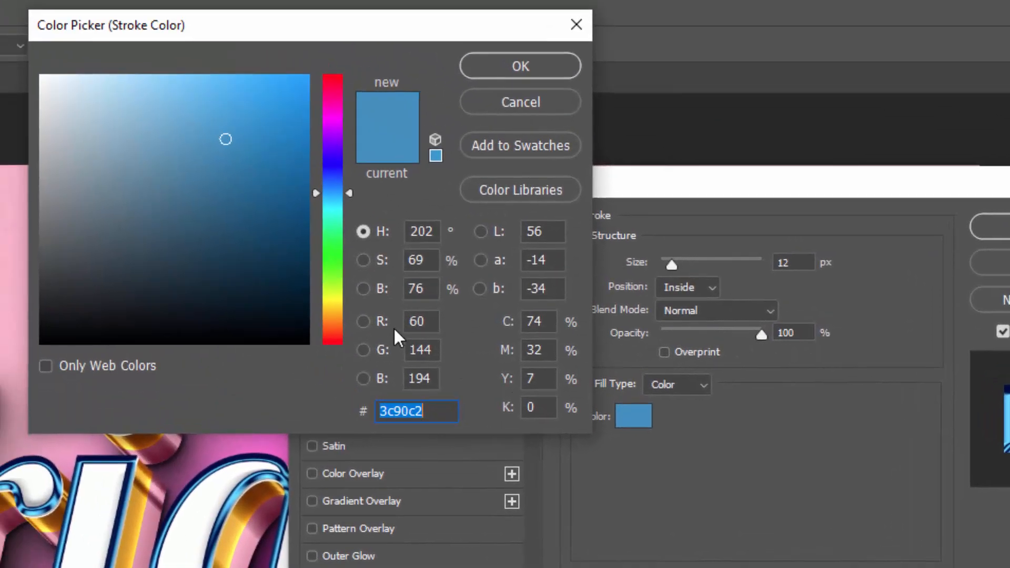
type("eaa")
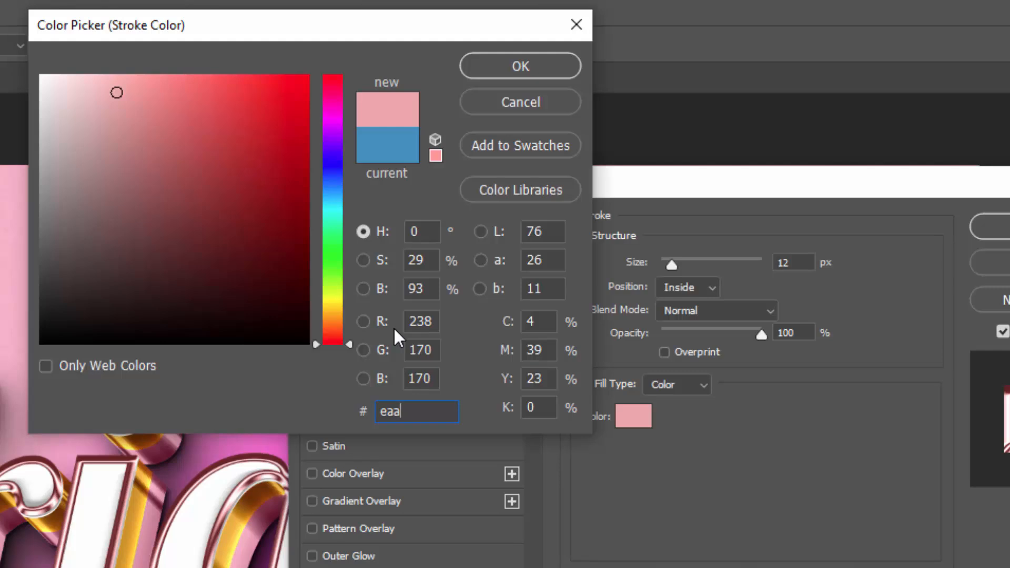
type("e3a")
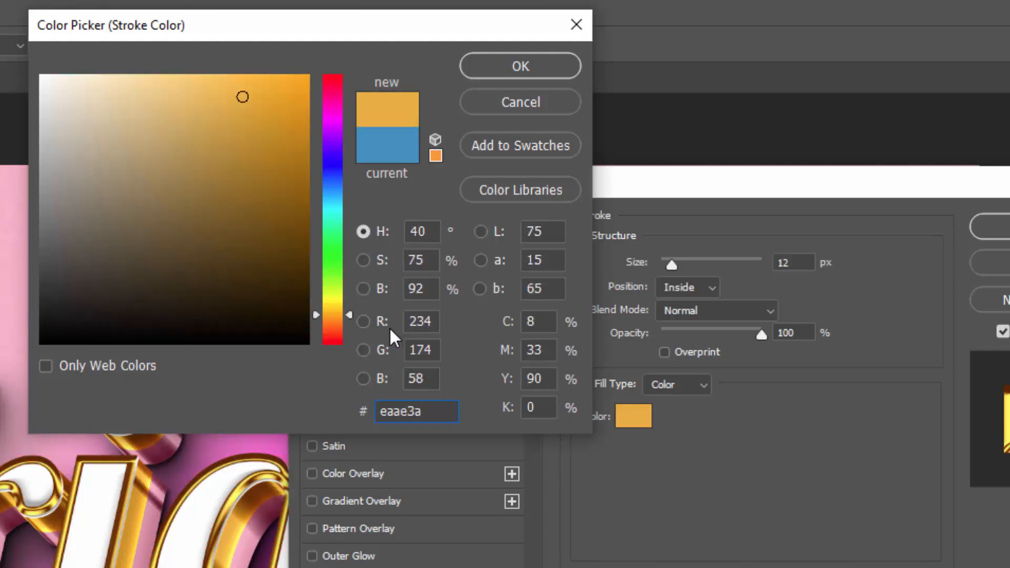
left_click(520, 63)
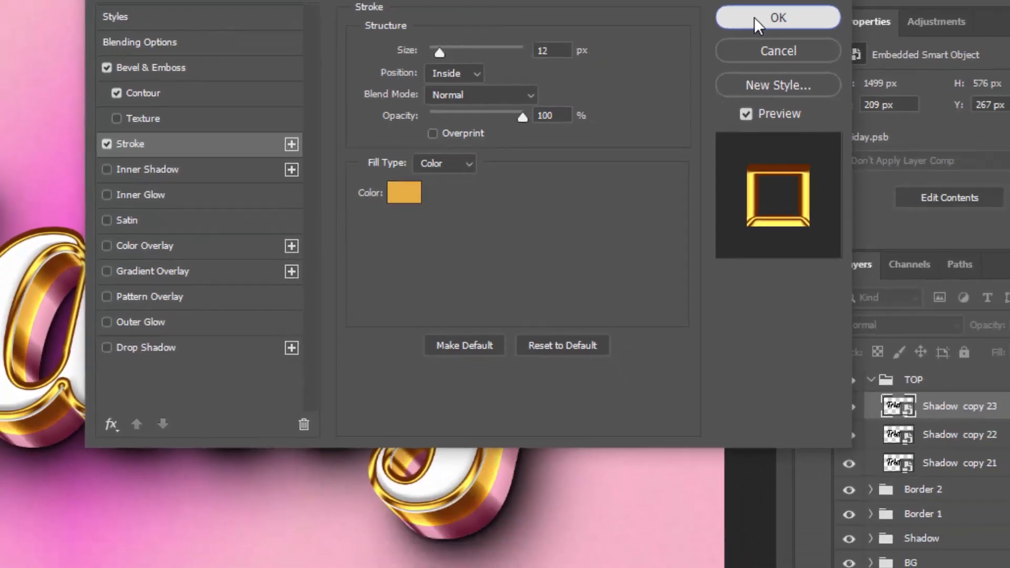
left_click(995, 226)
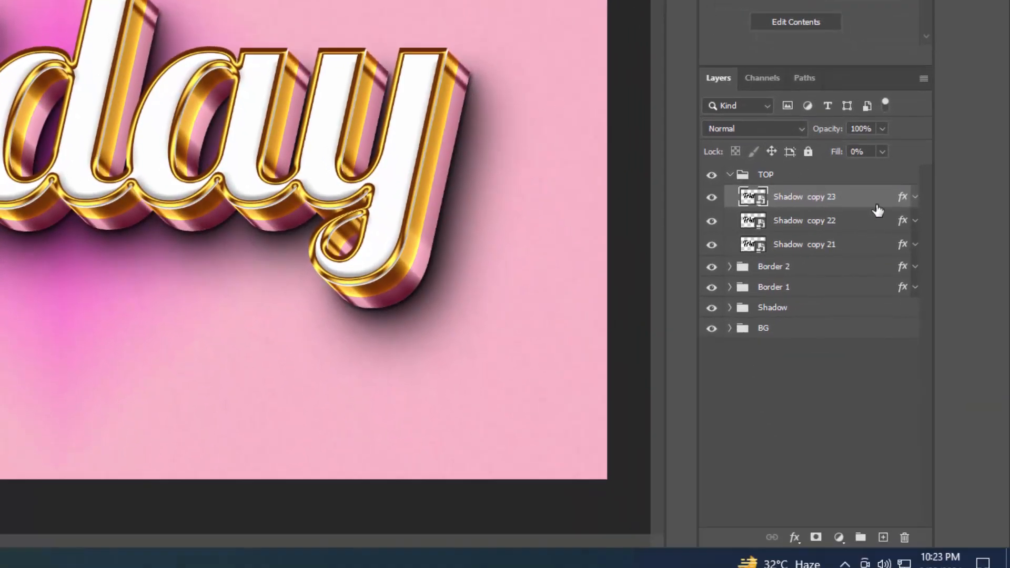
Duplicate Shadow copy 23 and nudge the duplicate 2 px left and 2 px up.
key("ctrl+j")
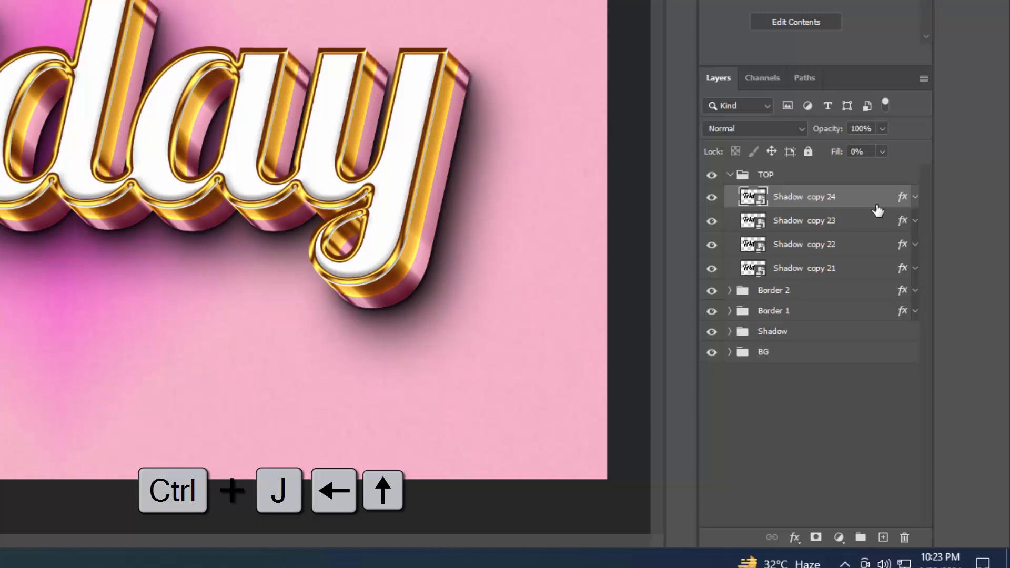
key("Left")
key("Up")
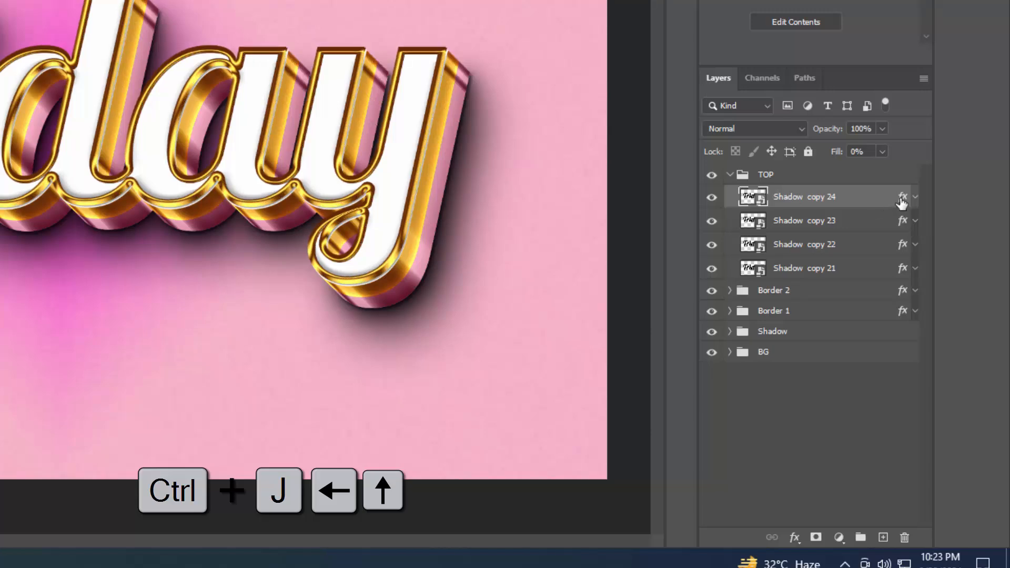
Set the bevel of Shadow copy 24 to 327% depth with direction Up, keeping size 10 px and angle 90°.
double_click(902, 197)
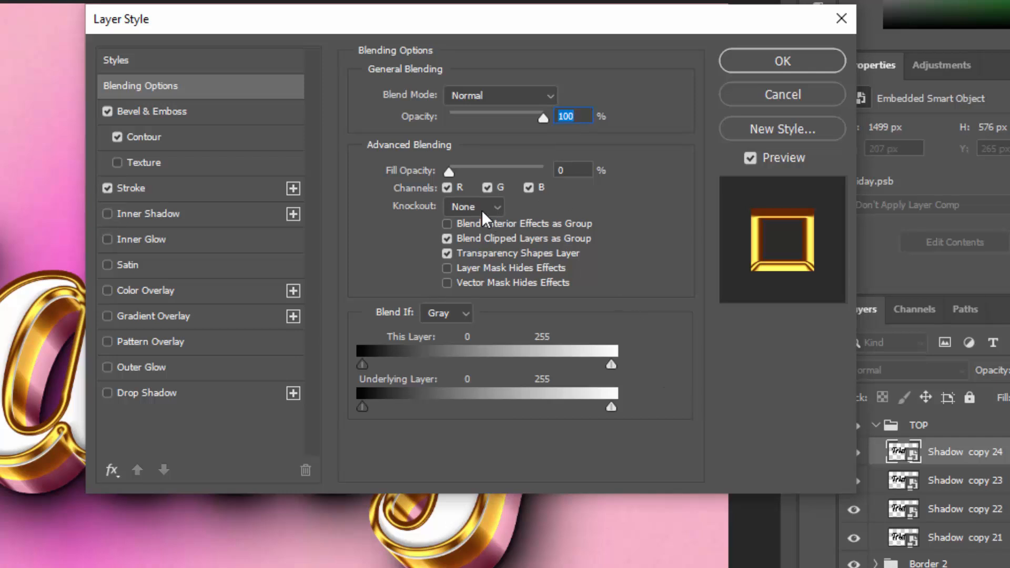
left_click(165, 112)
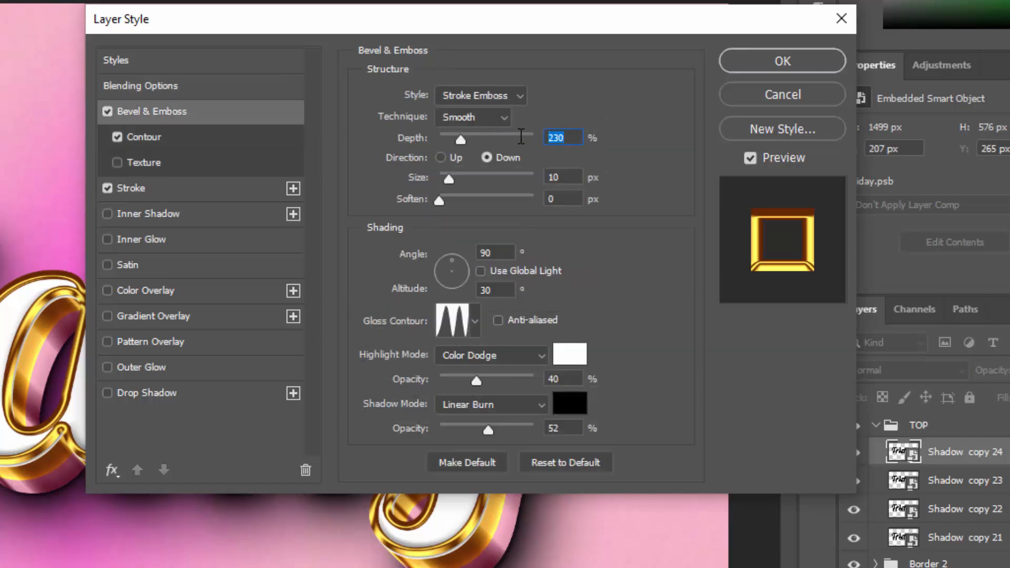
type("327")
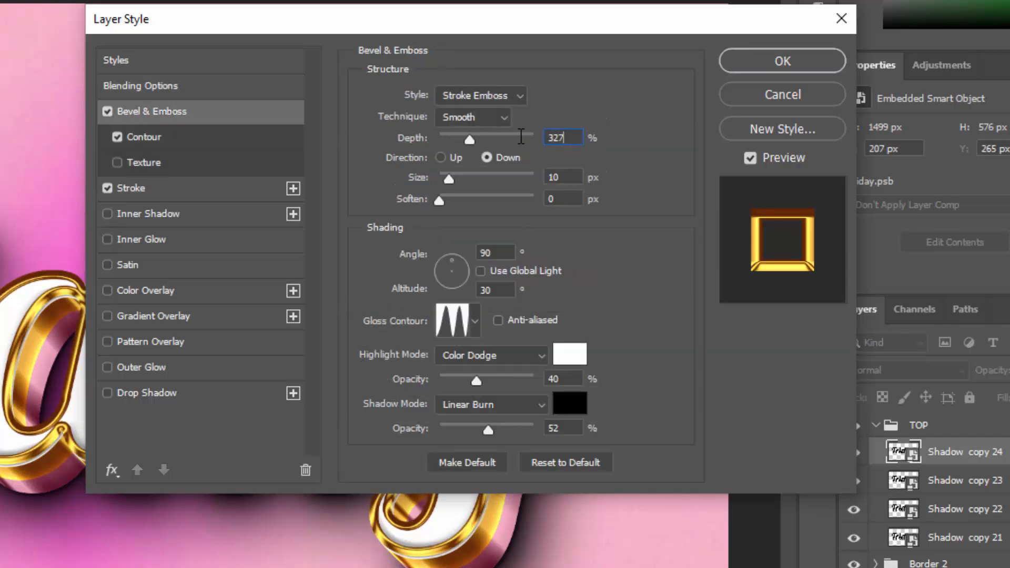
left_click(448, 157)
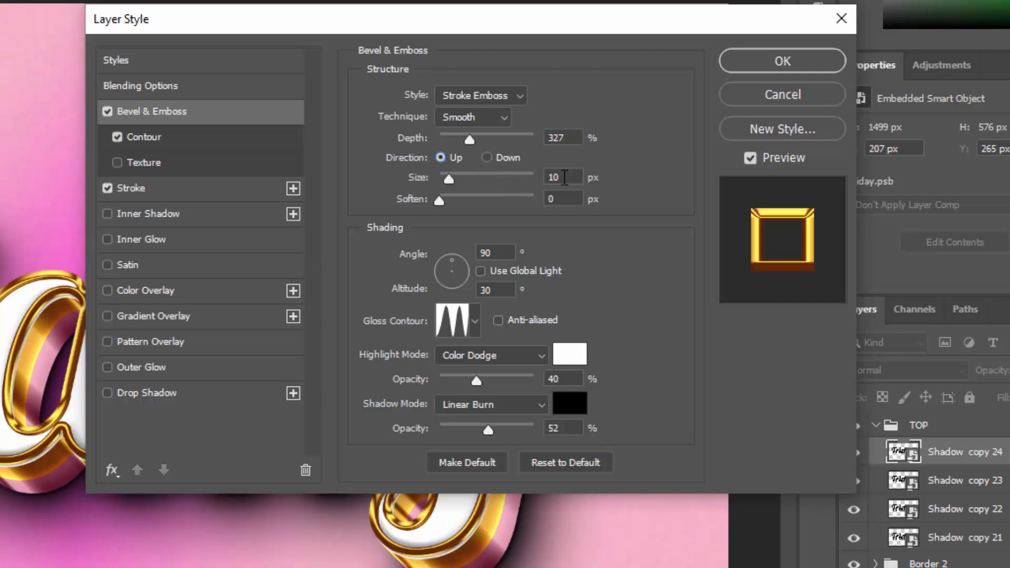
left_click_drag(560, 177, 538, 177)
left_click_drag(494, 253, 479, 254)
Change the bevel's highlight mode to Screen with the highlight color ffff59.
left_click(489, 355)
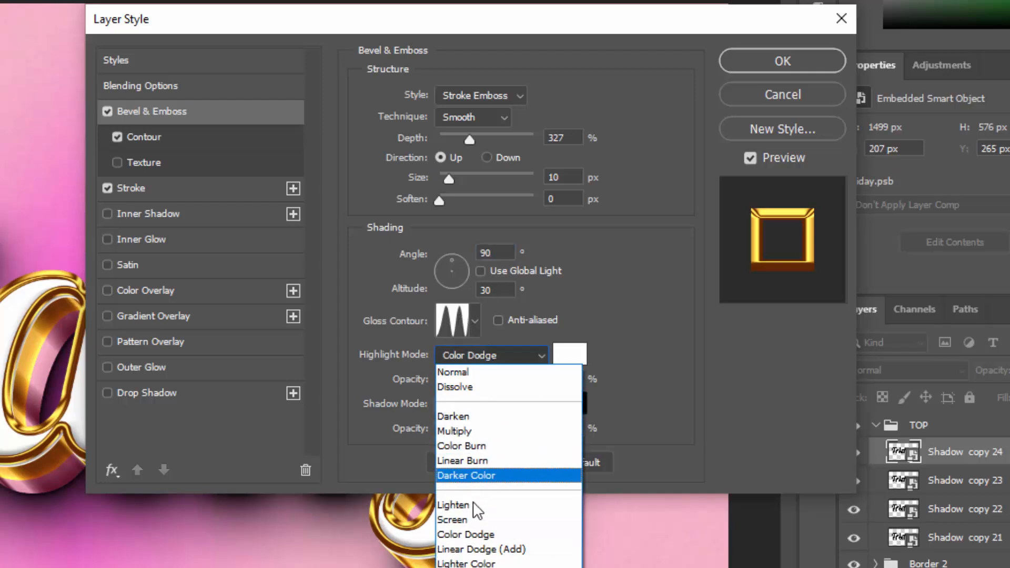
left_click(467, 519)
left_click(573, 360)
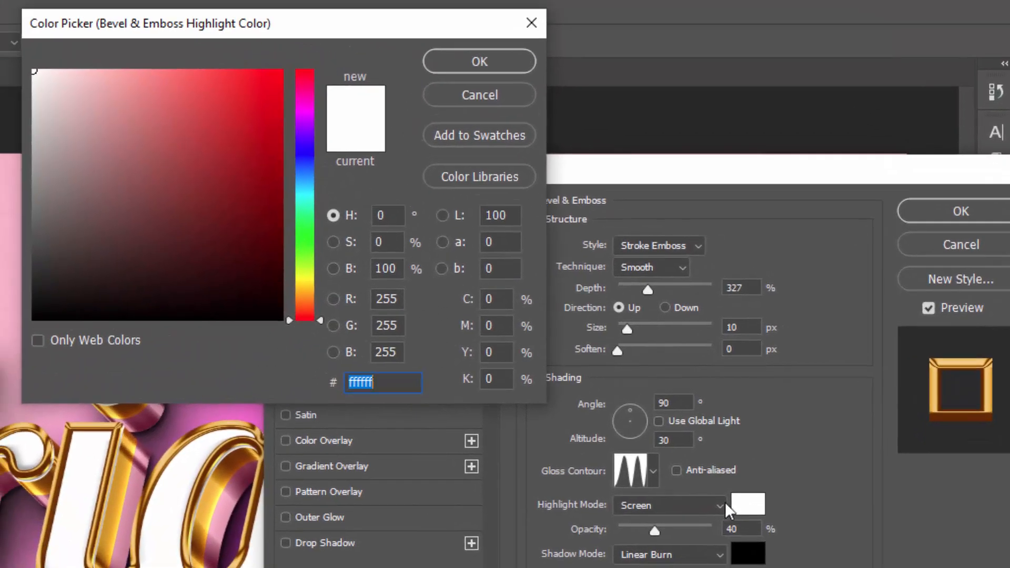
type("ffff")
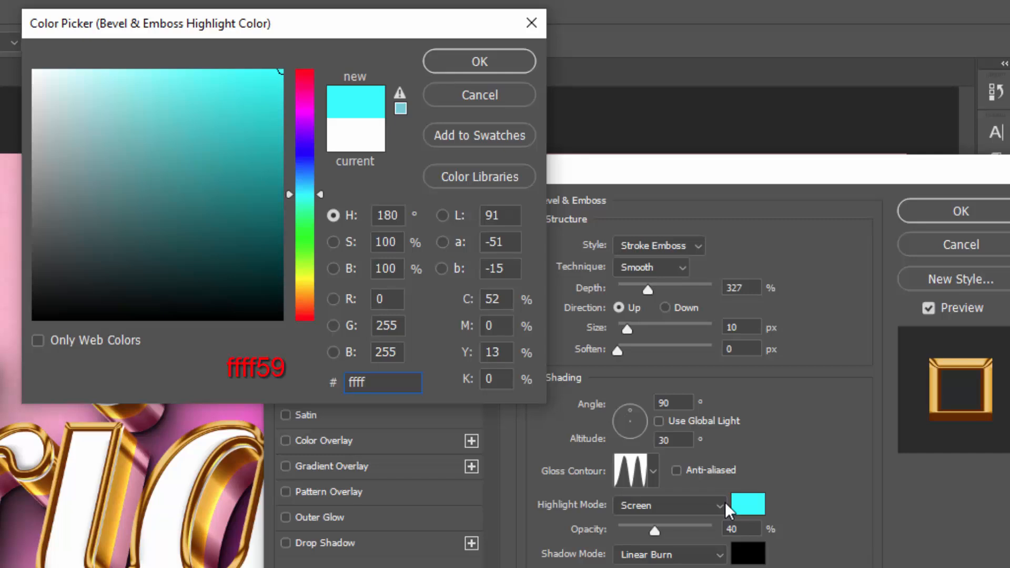
type("59")
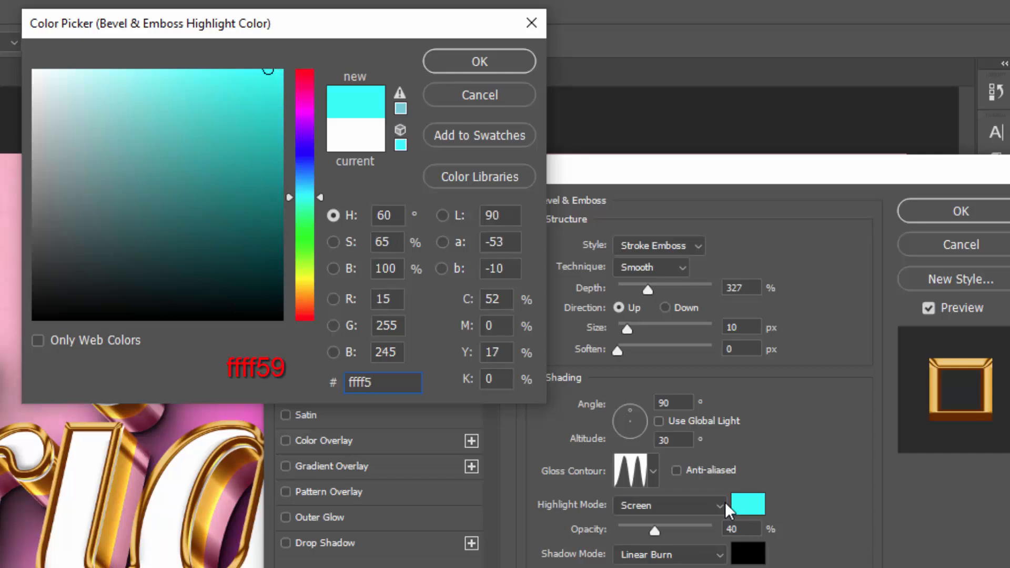
left_click(479, 62)
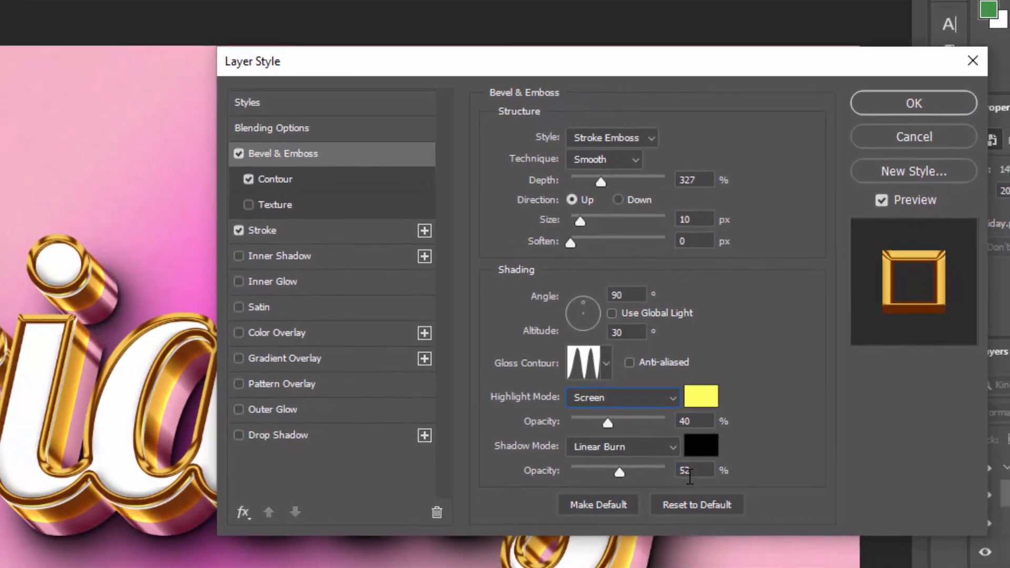
Set the bevel's shadow opacity to 0% and highlight opacity to 100%, and apply the style to Shadow copy 24.
left_click_drag(701, 473, 679, 474)
type("0")
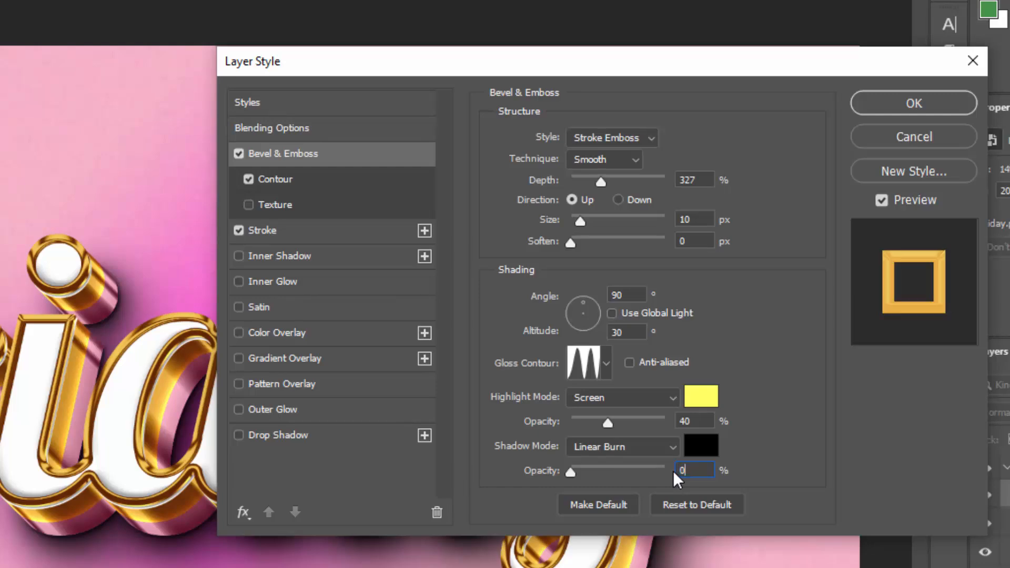
left_click_drag(703, 422, 658, 423)
type("100")
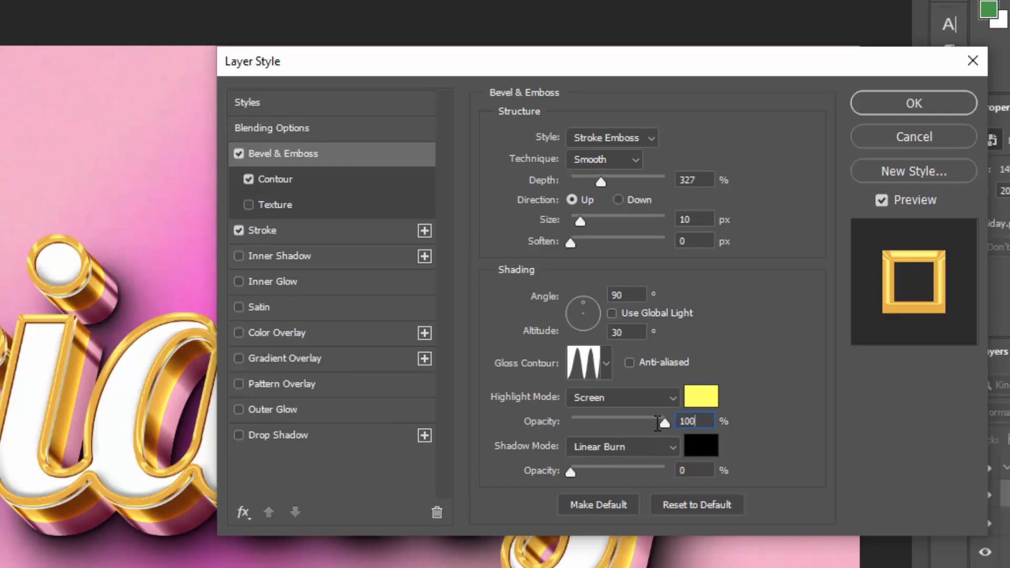
key("Return")
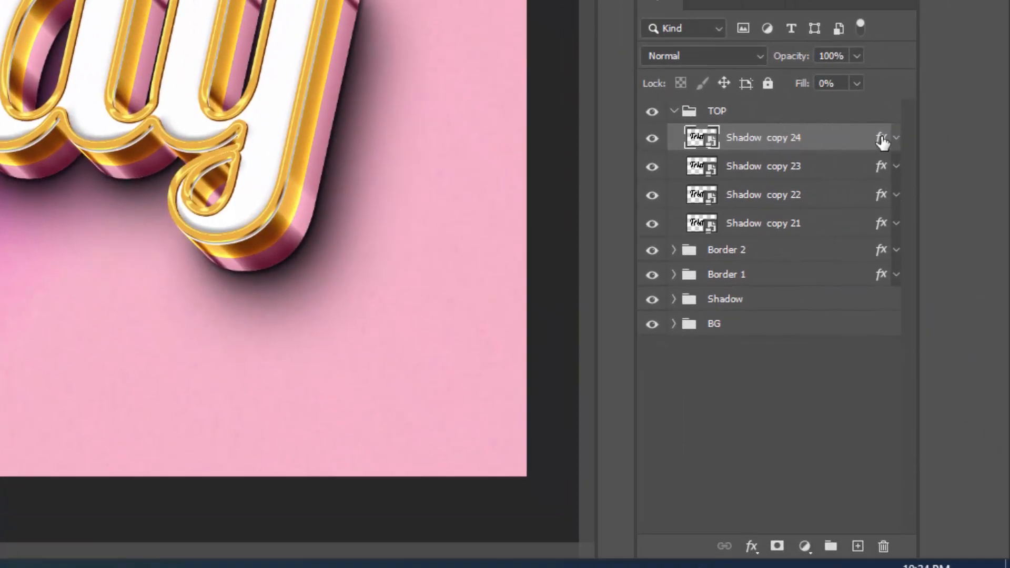
Reopen the layer style of Shadow copy 24 and review its bevel opacities and contour range.
double_click(869, 139)
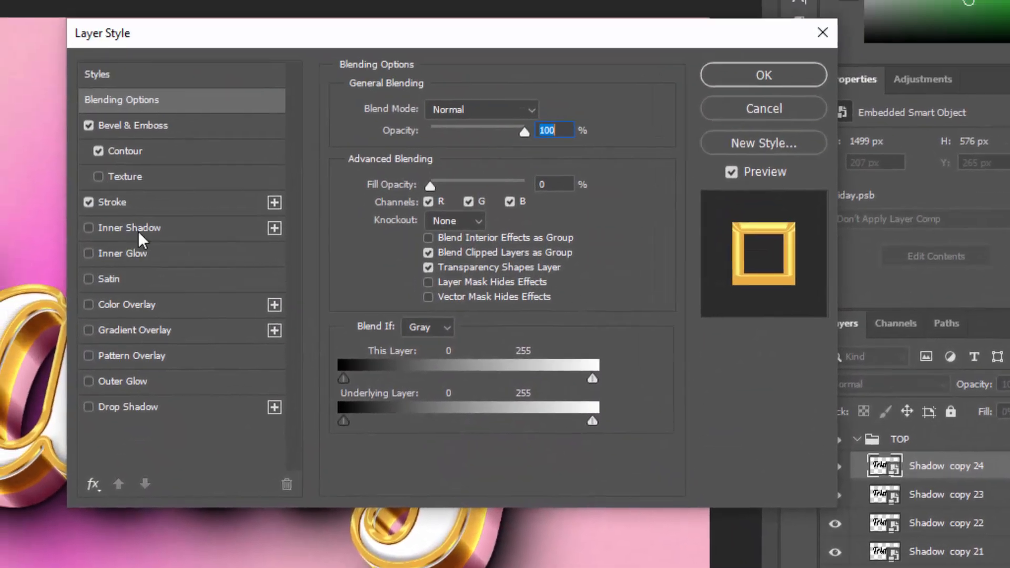
left_click(66, 59)
left_click(158, 125)
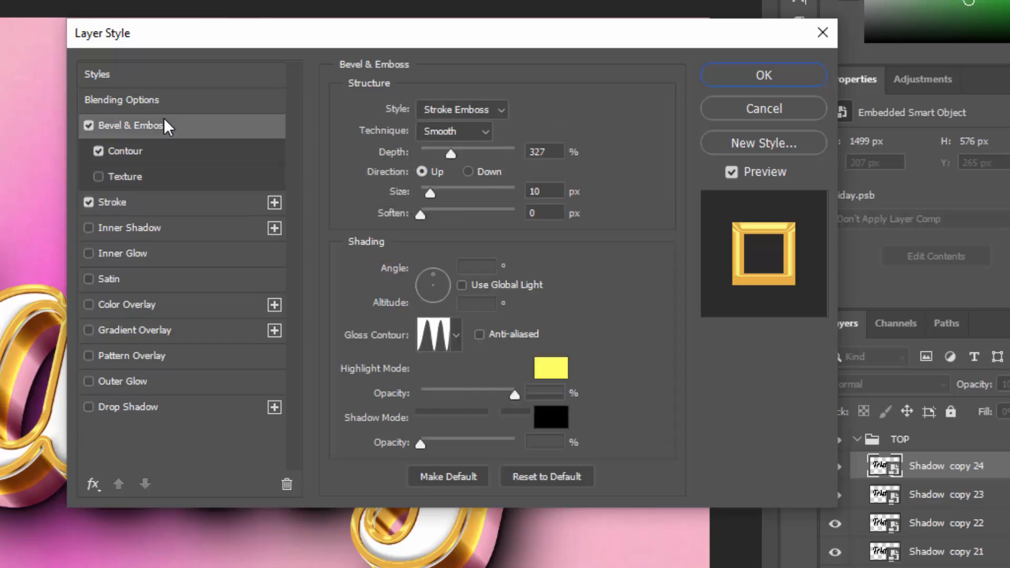
left_click(547, 393)
left_click(549, 439)
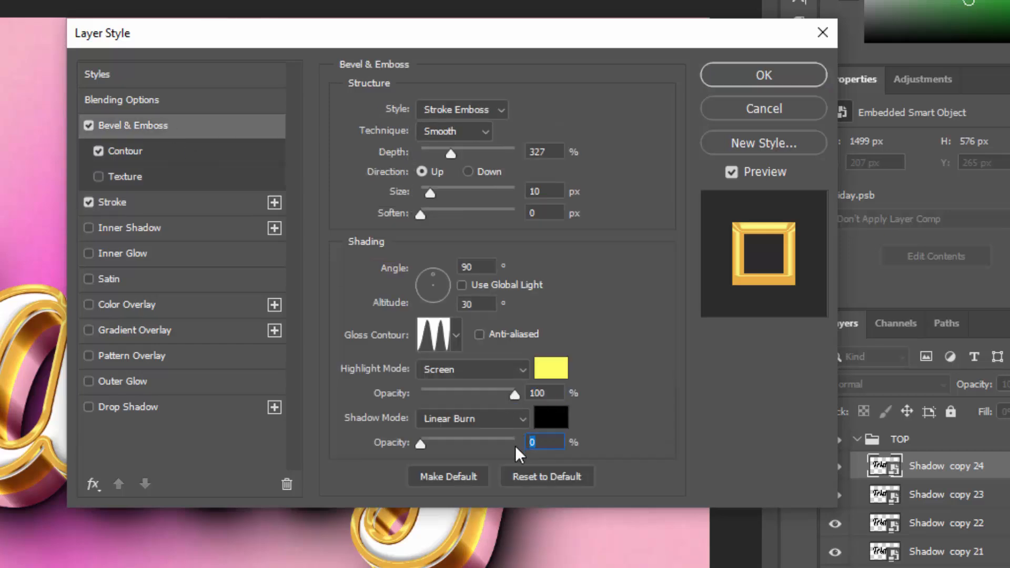
left_click(134, 156)
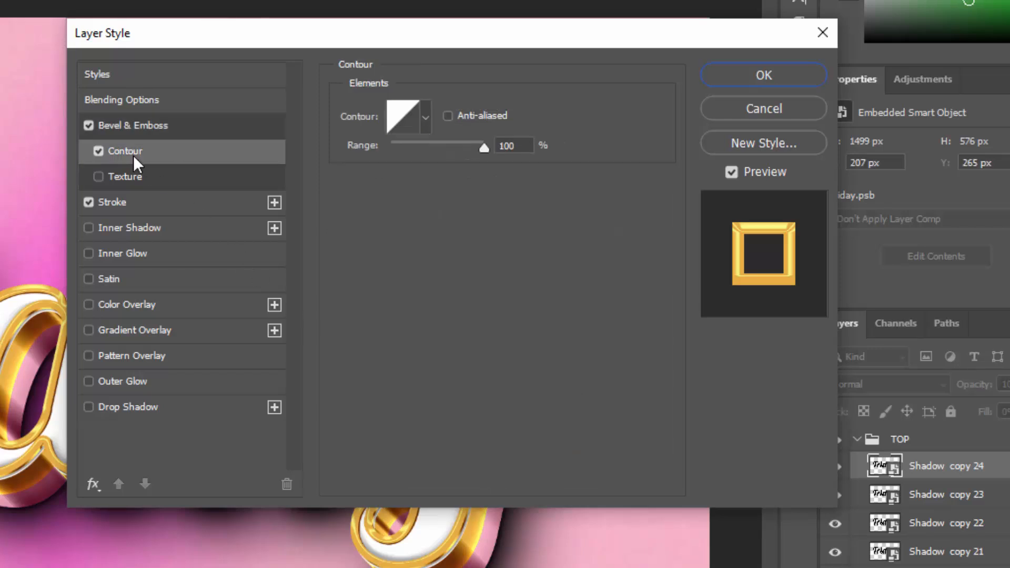
left_click(508, 146)
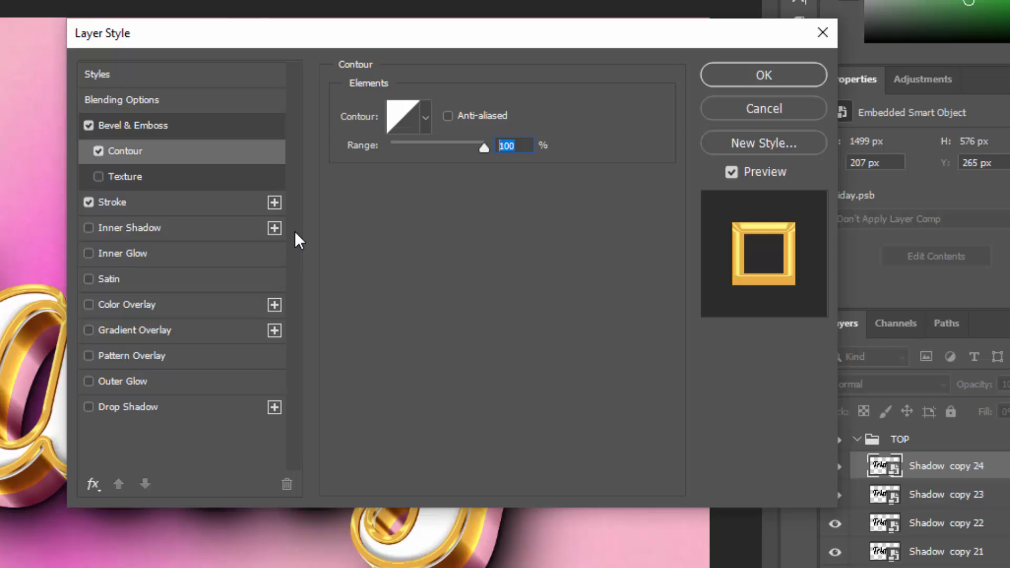
Set the stroke of Shadow copy 24 to color 3c90c2 and its opacity to 0%.
left_click(118, 206)
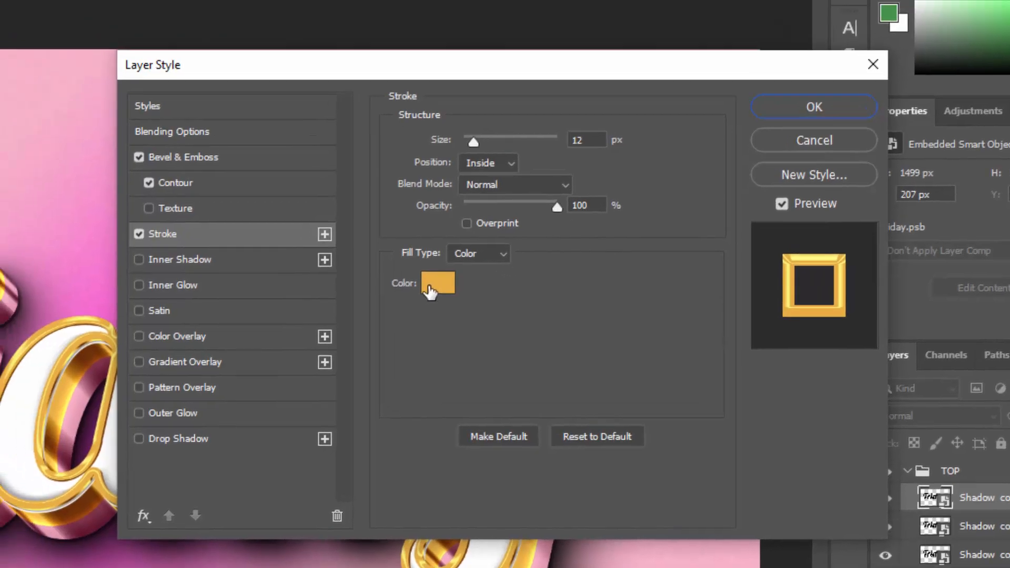
left_click(388, 251)
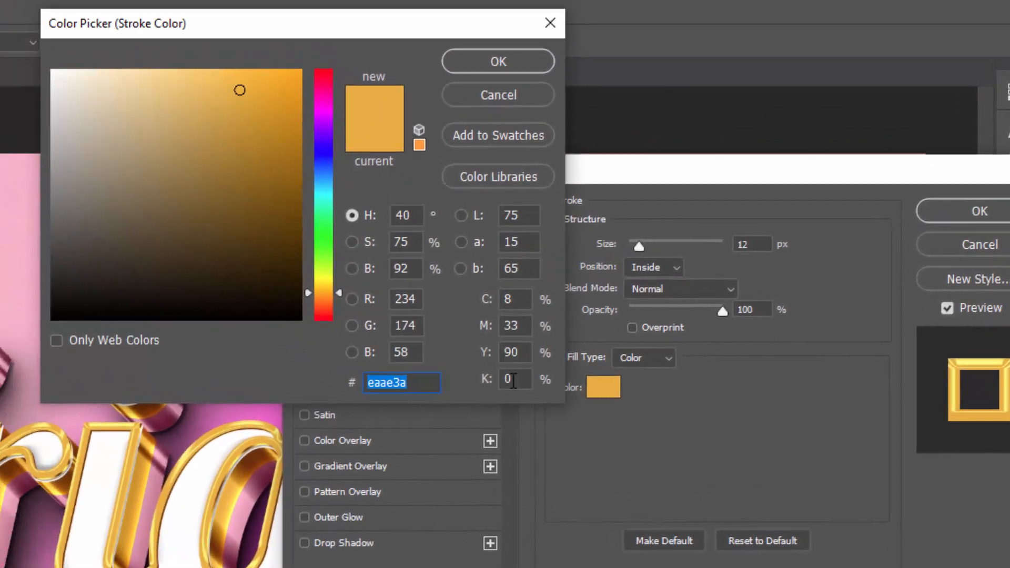
type("3")
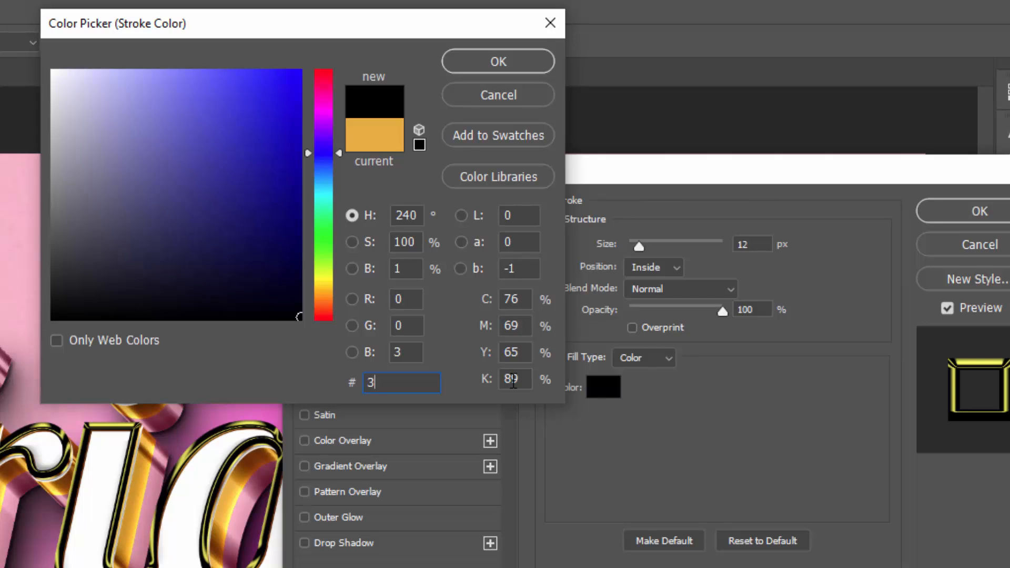
type("c9")
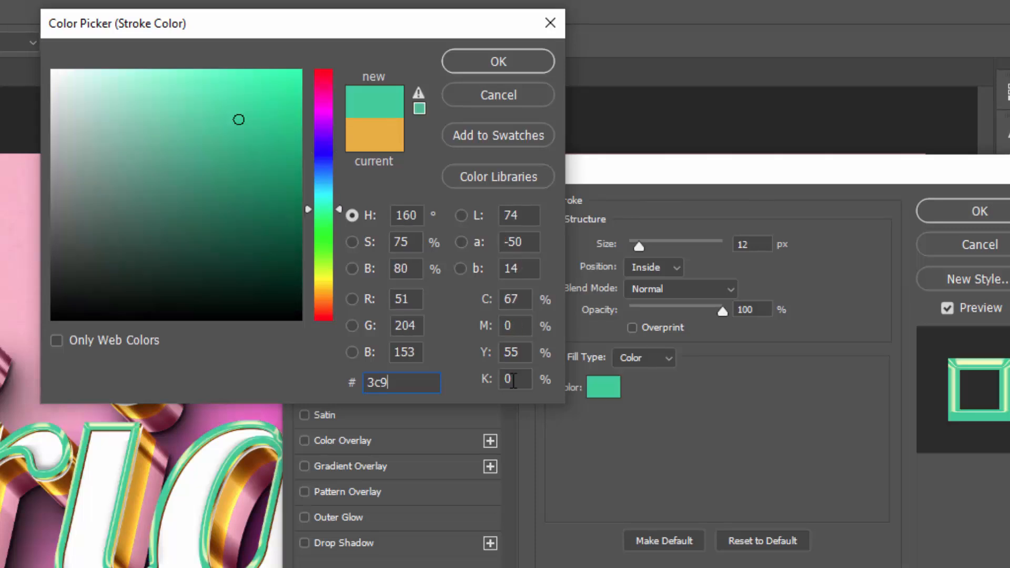
type("0c")
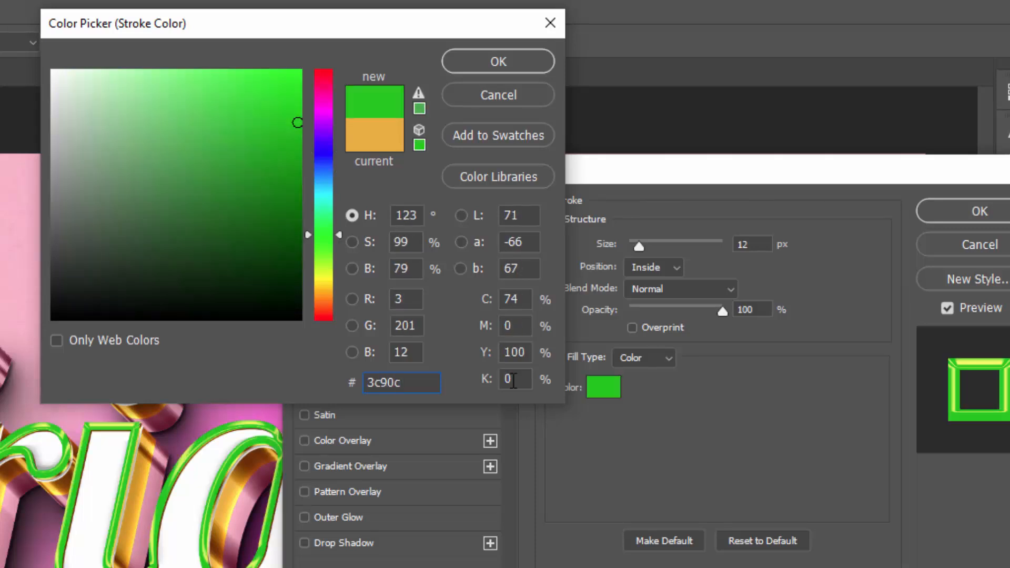
type("2")
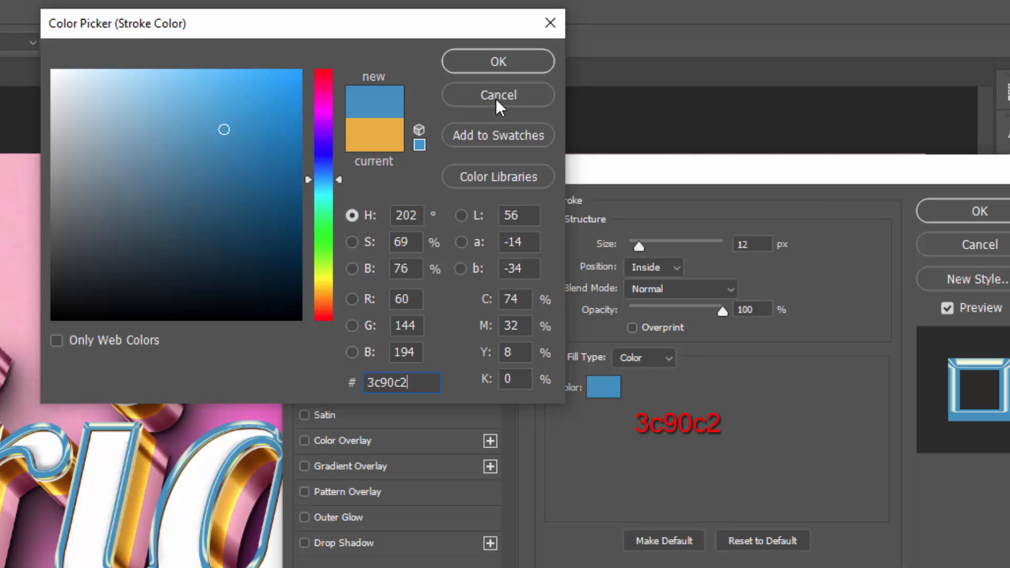
left_click(492, 63)
left_click_drag(758, 310, 701, 309)
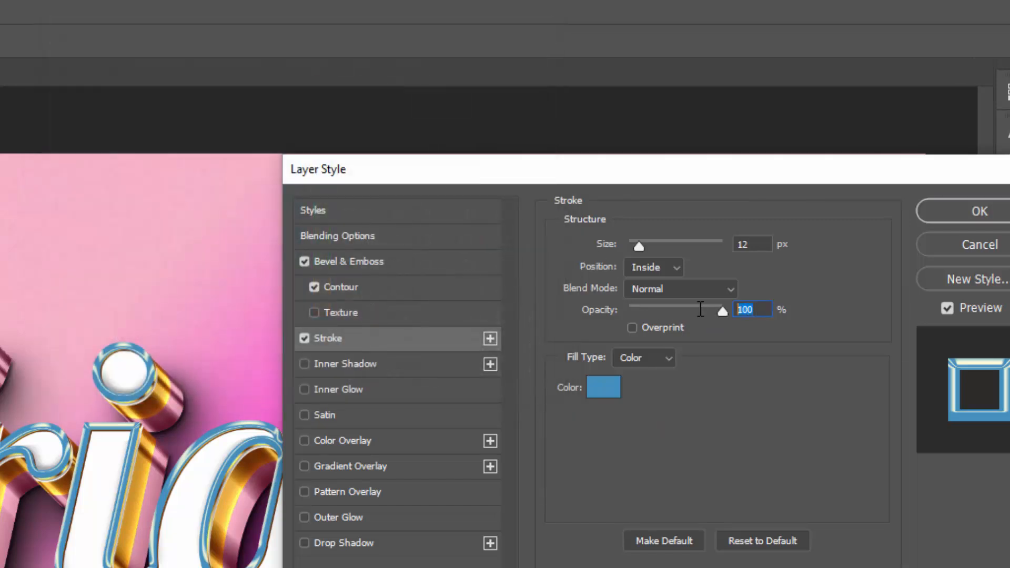
type("0")
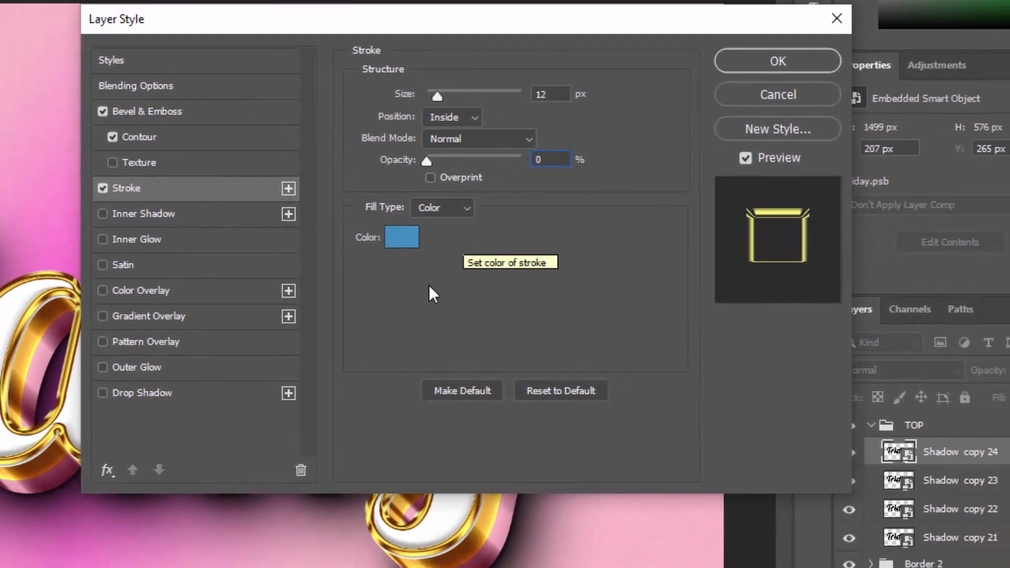
Apply the stroke settings to Shadow copy 24 and nudge Shadow copy 21 slightly up and to the left.
left_click(765, 64)
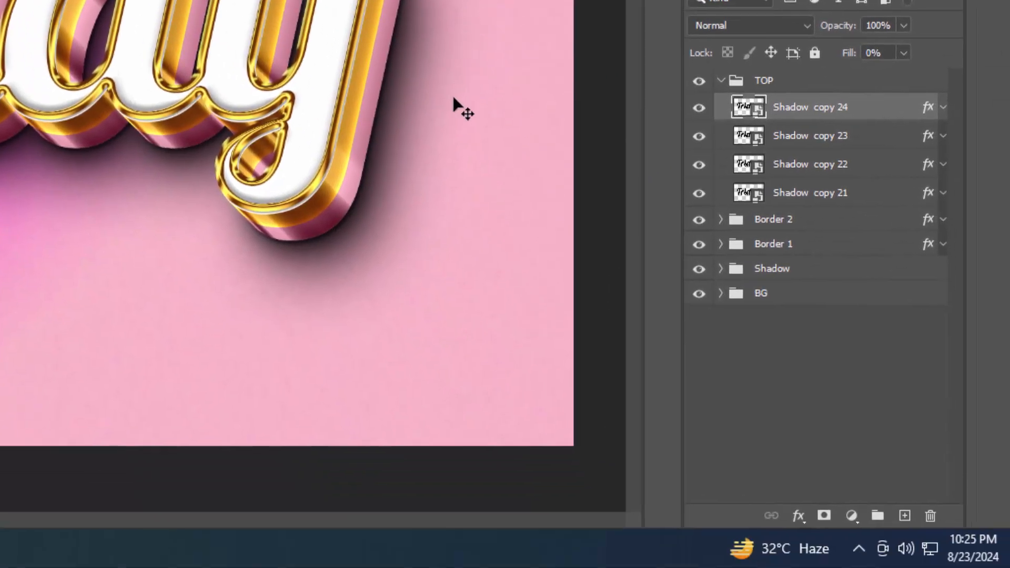
left_click(699, 195)
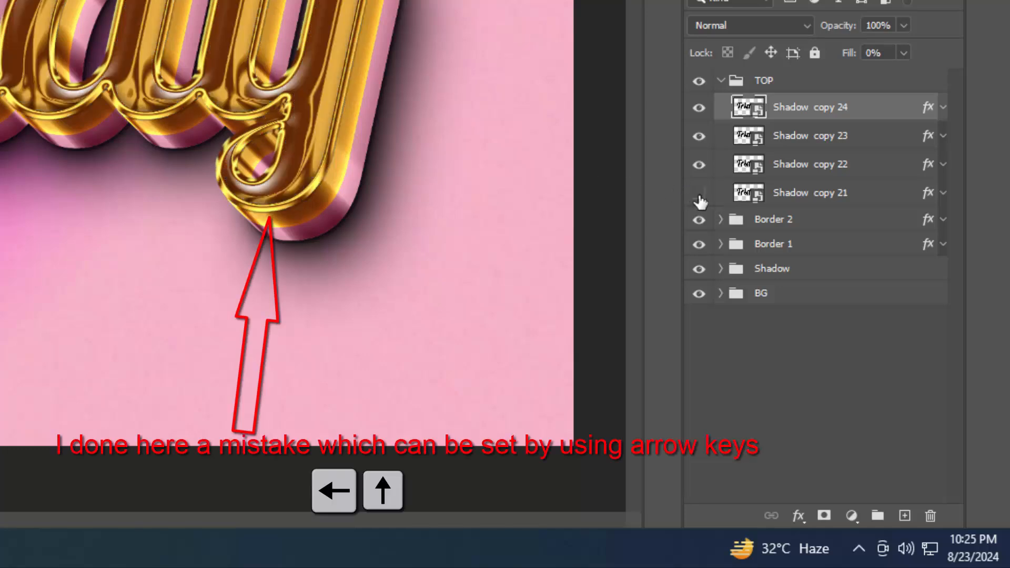
left_click(699, 195)
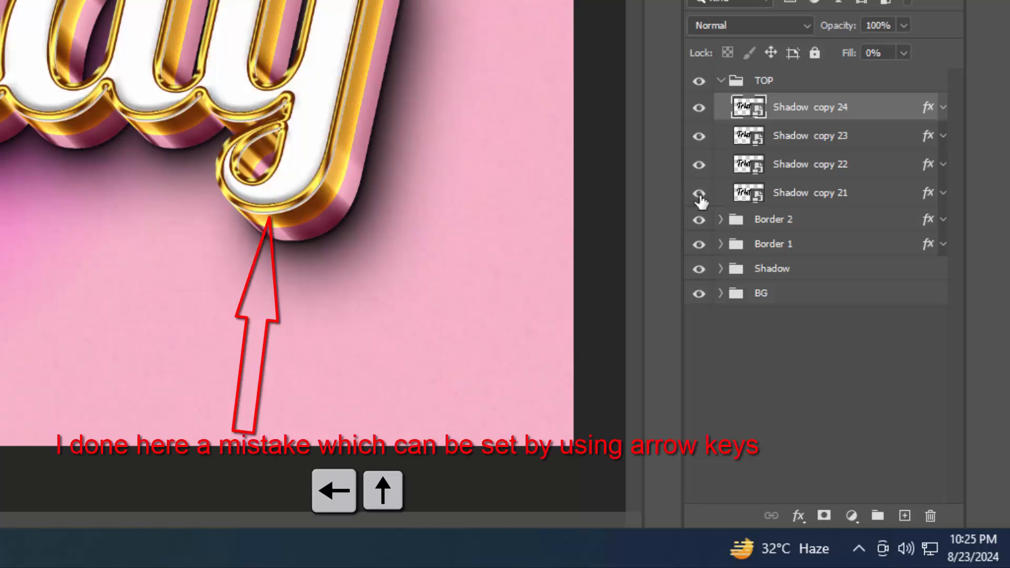
left_click(853, 199)
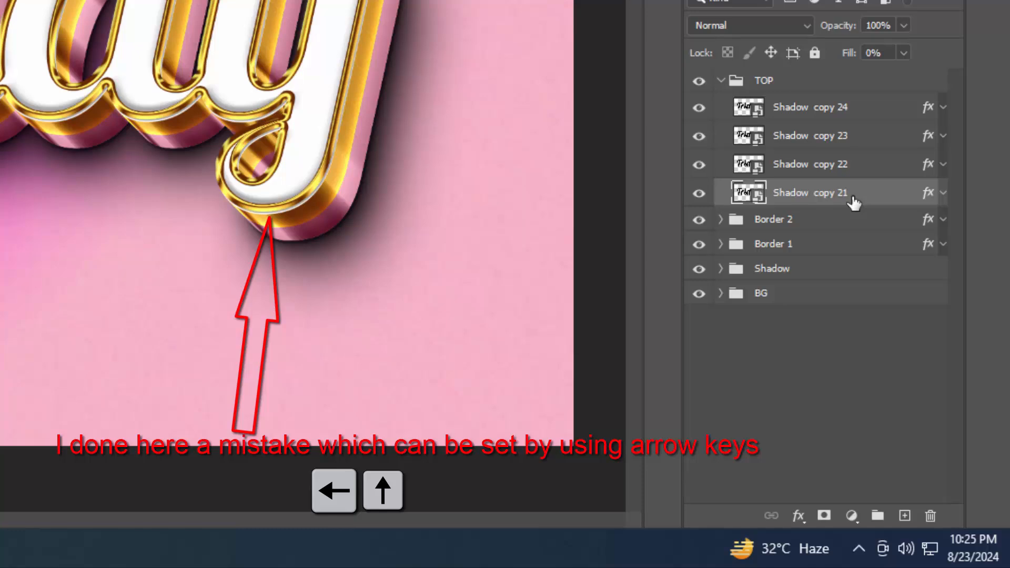
key("Up")
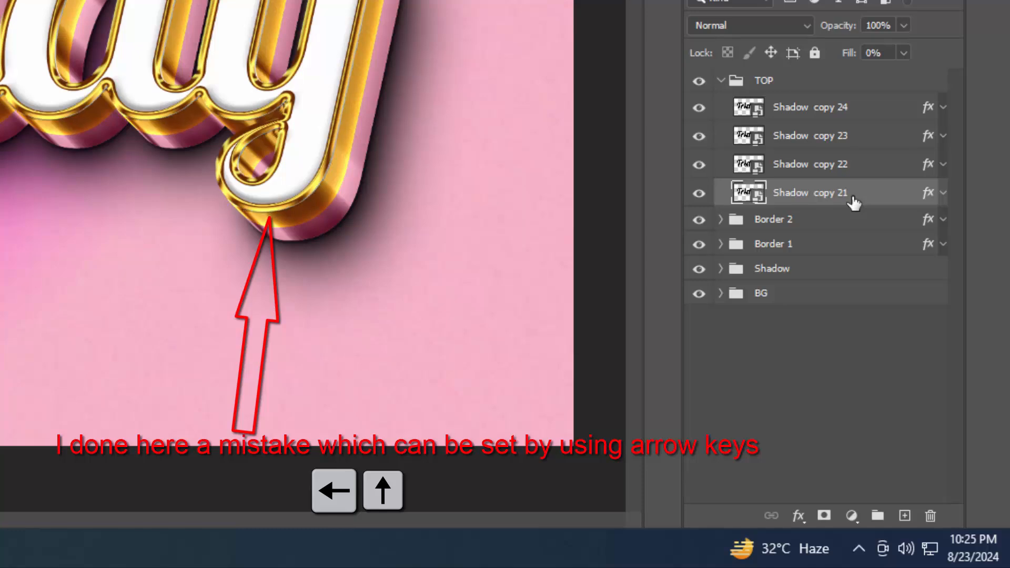
key("Left")
key("Up")
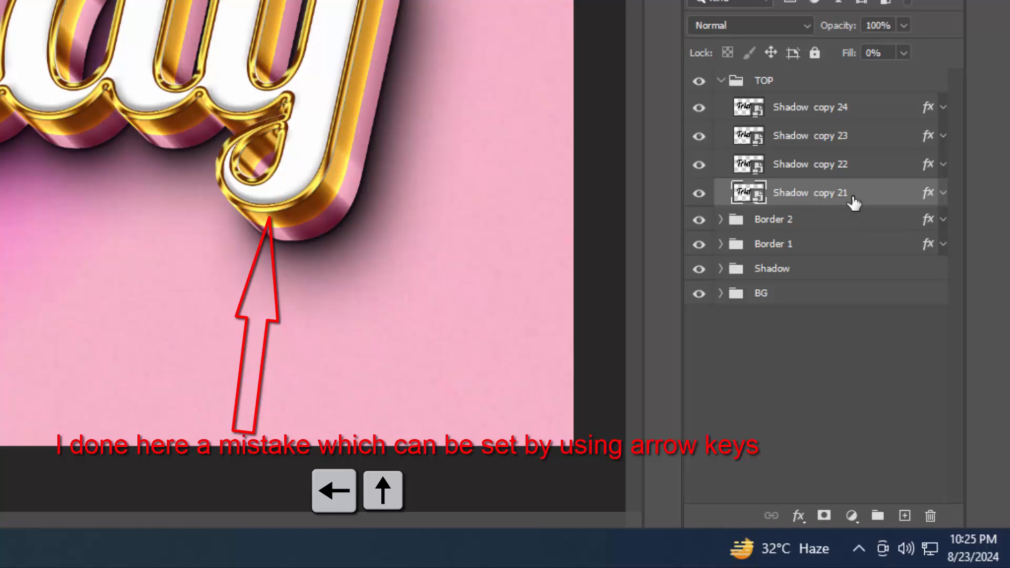
key("Left")
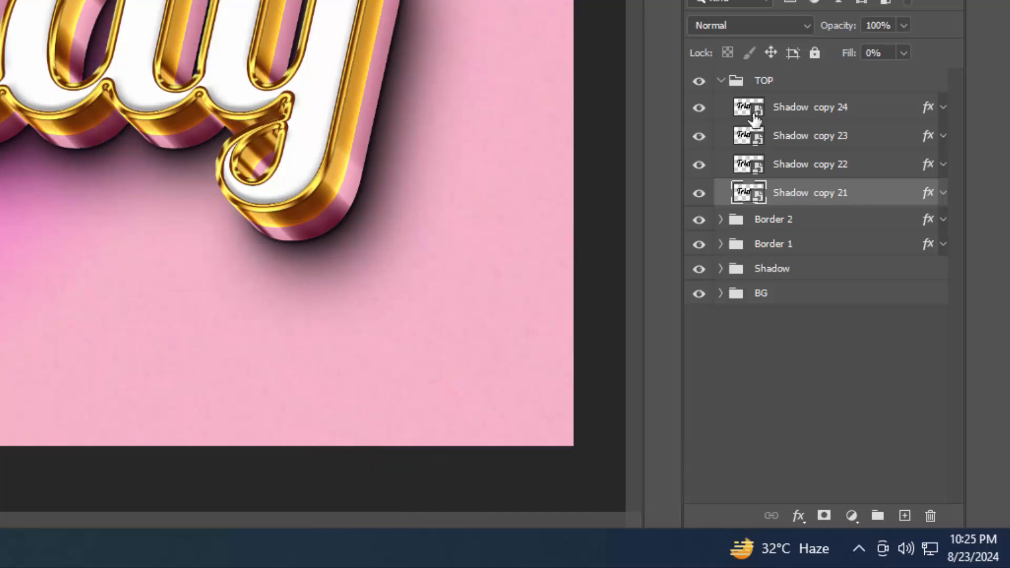
Duplicate Shadow copy 24, move the duplicate above the TOP group, and collapse the group.
left_click(883, 114)
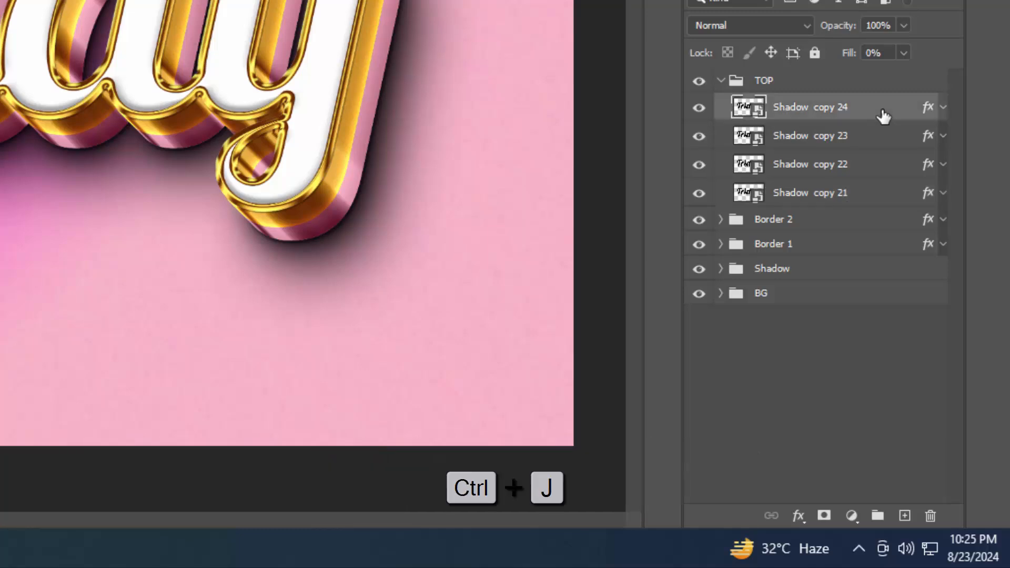
key("ctrl+j")
left_click_drag(838, 107, 771, 71)
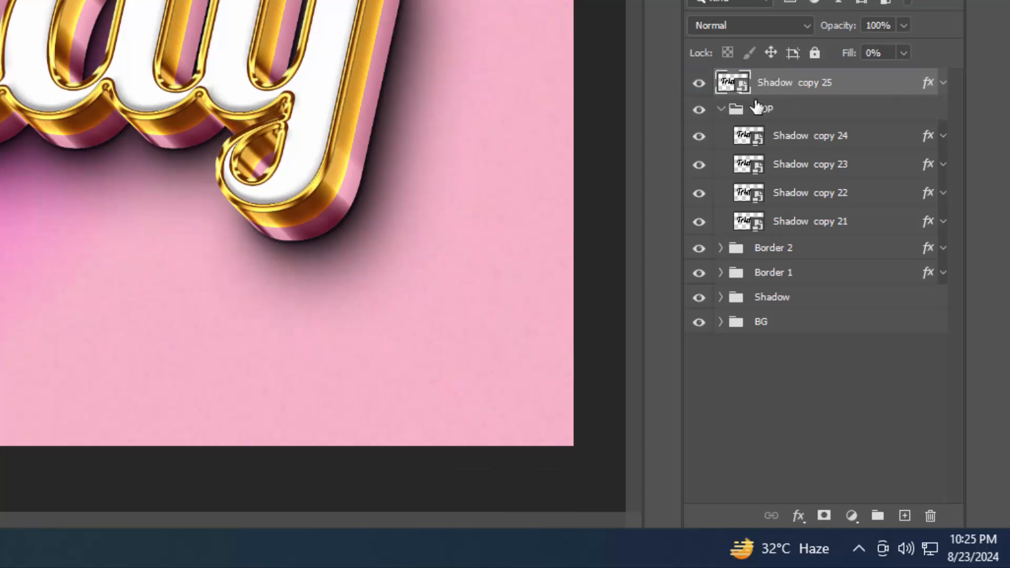
left_click(721, 109)
Rename the duplicated layer above the TOP group as "Change your text from here".
double_click(791, 83)
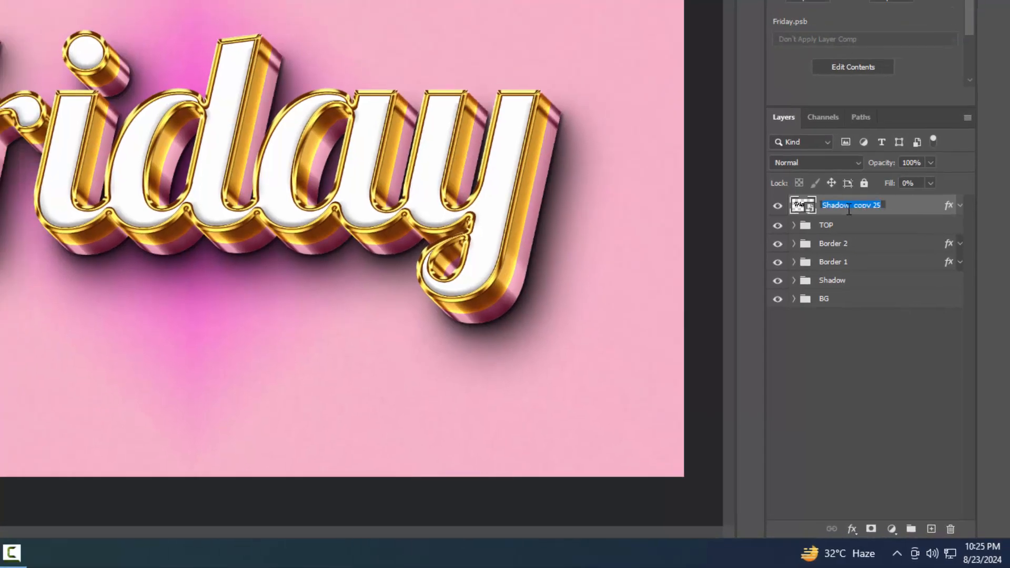
type("Change your ")
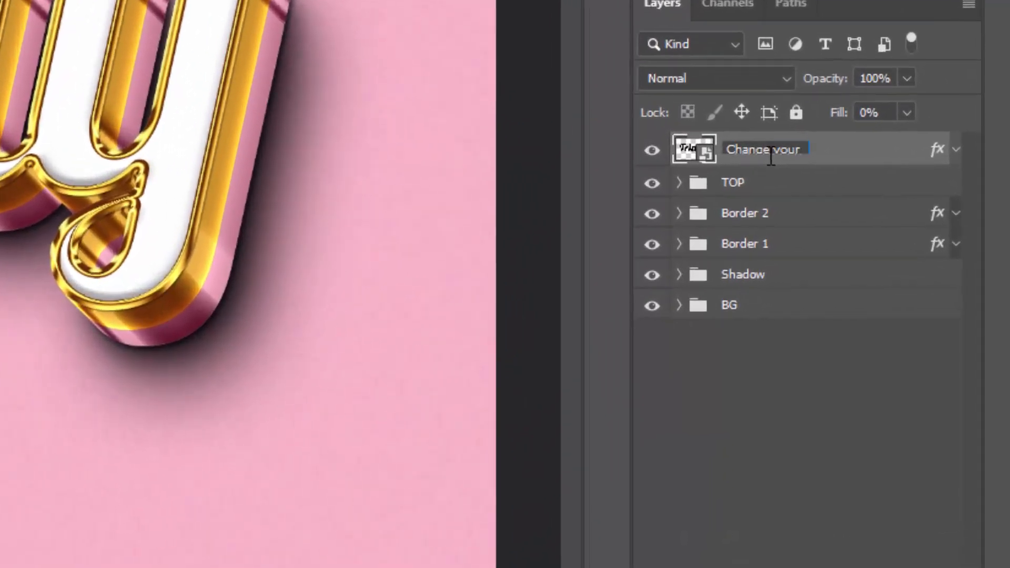
type("text fr")
type("mo")
key("BackSpace")
key("BackSpace")
type("om")
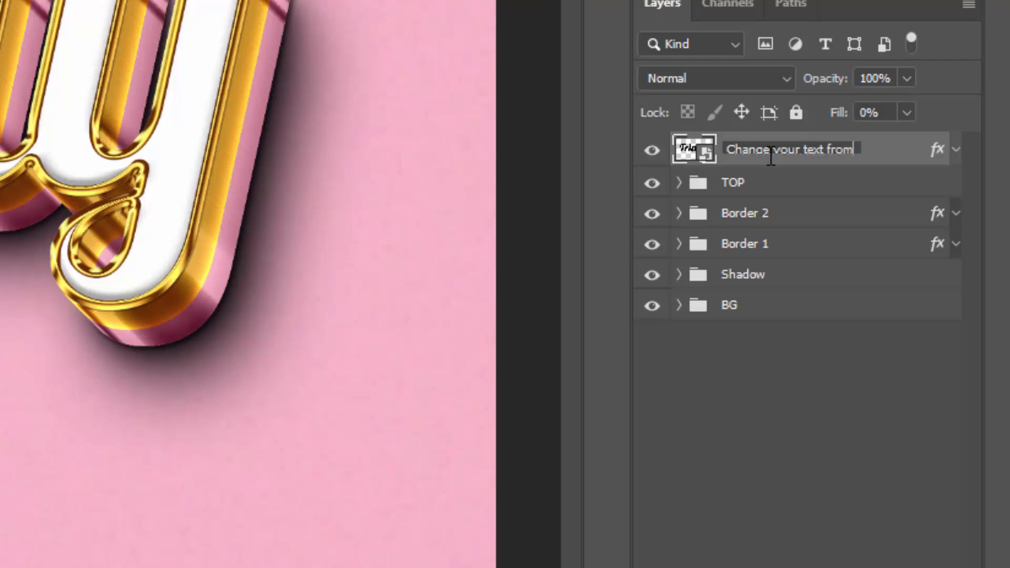
type(" here")
key("Return")
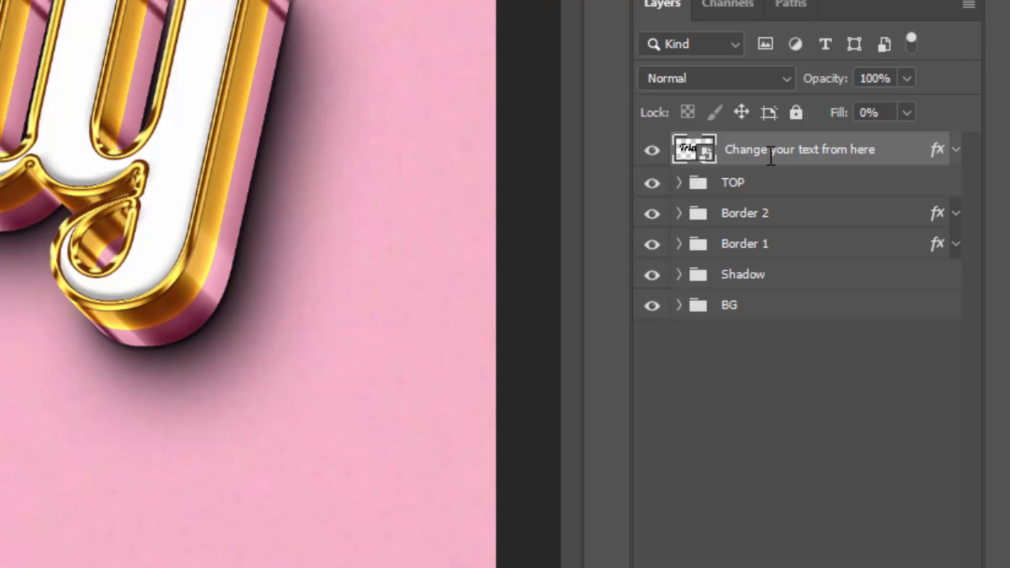
Clear the layer style of "Change your text from here" and lower its fill to 4% and opacity to 0%.
right_click(902, 157)
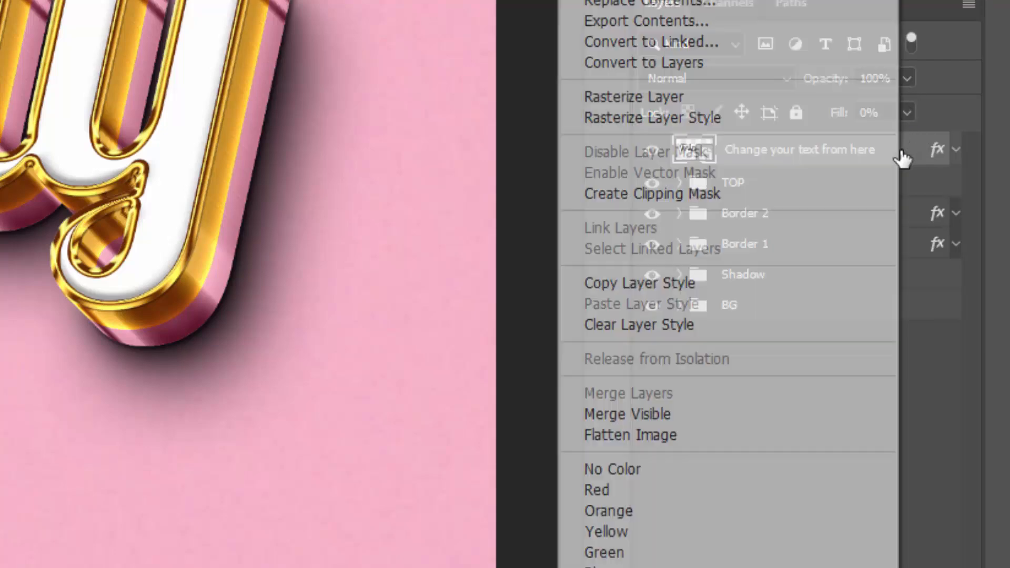
left_click(730, 326)
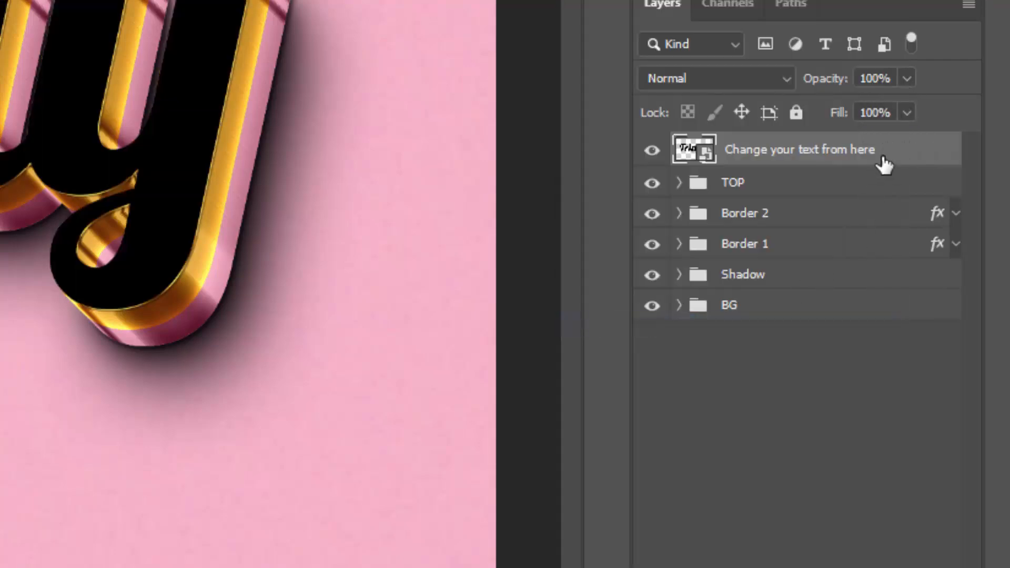
left_click(906, 113)
left_click_drag(892, 142, 797, 141)
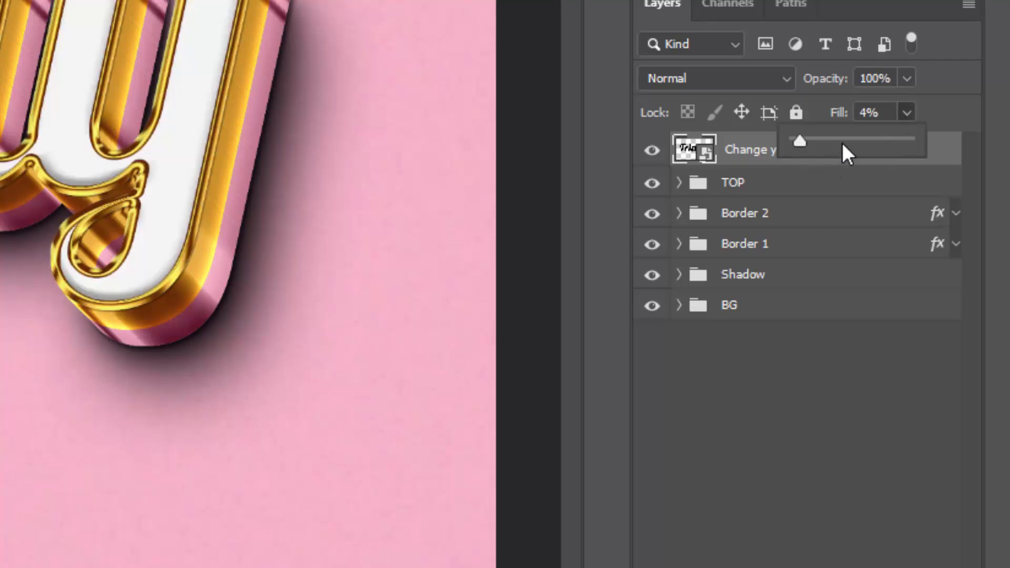
left_click(905, 78)
left_click_drag(841, 108, 752, 118)
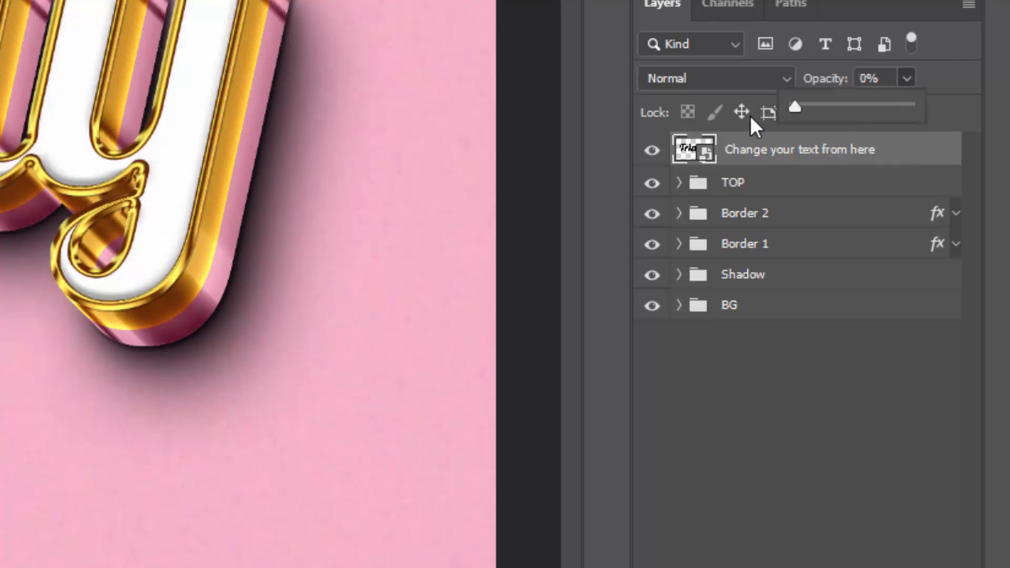
Open the smart object contents of "Change your text from here" and replace the word Friday with Sunday.
left_click(695, 153)
double_click(694, 152)
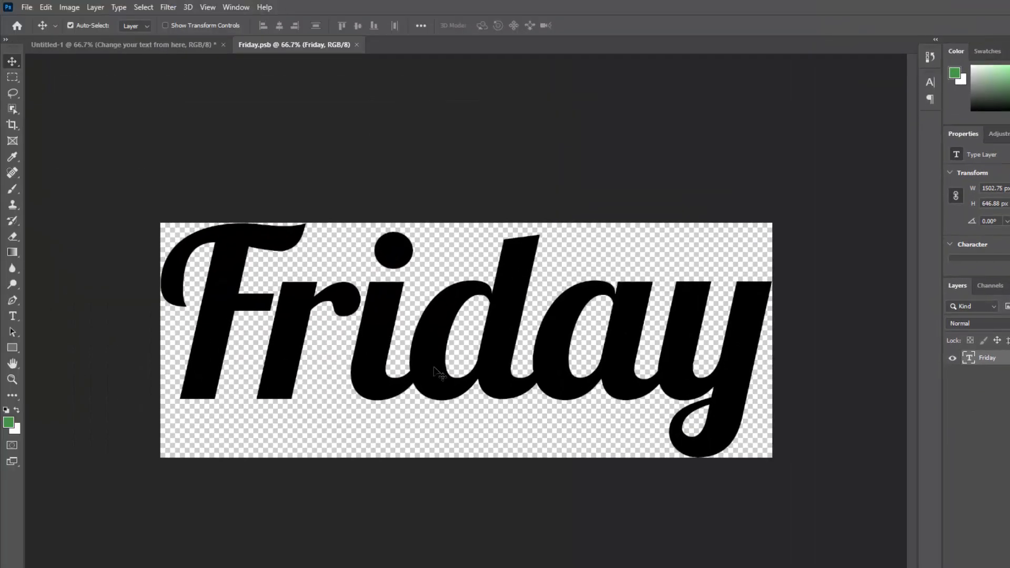
double_click(434, 371)
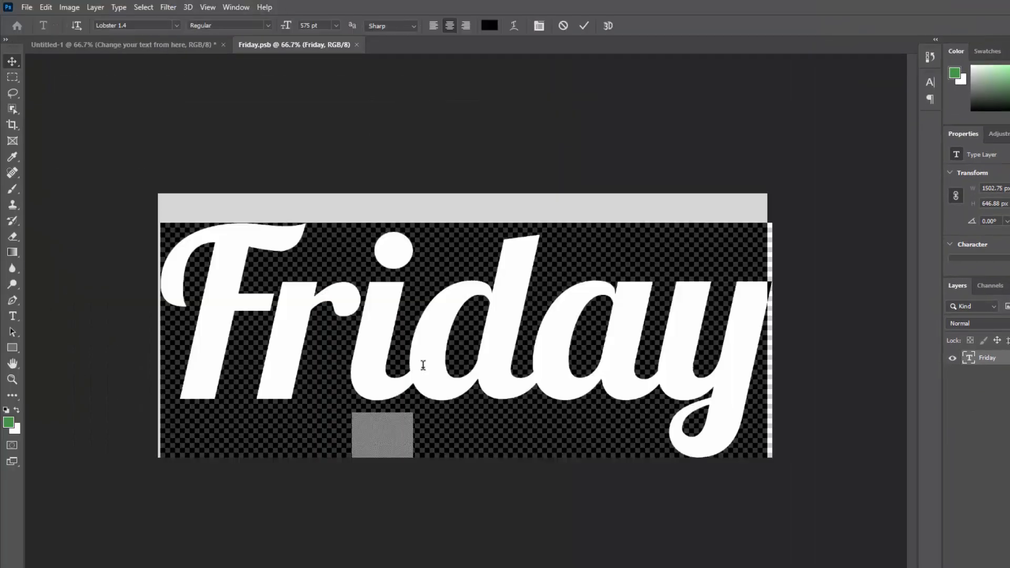
type("Sun")
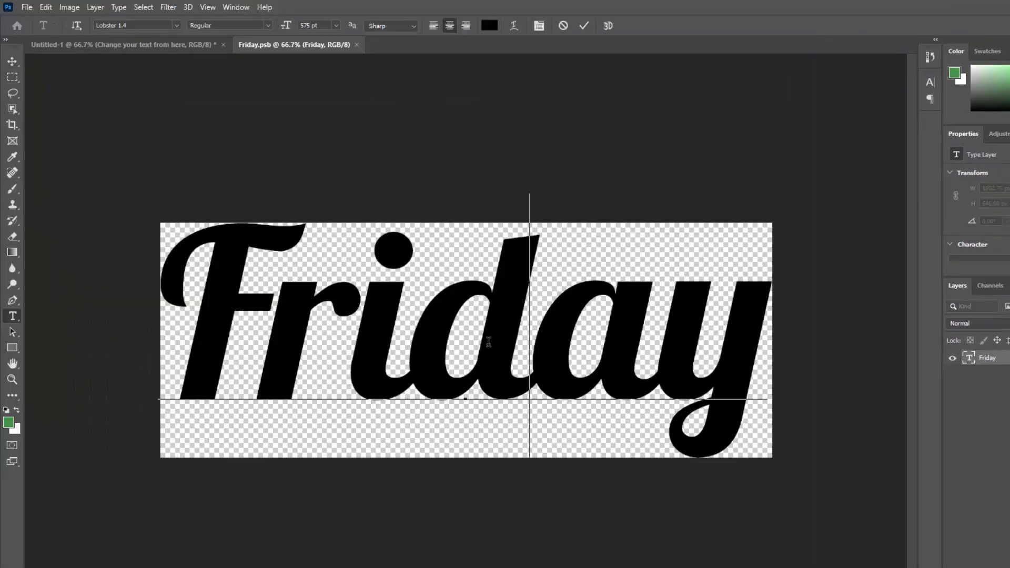
type("day")
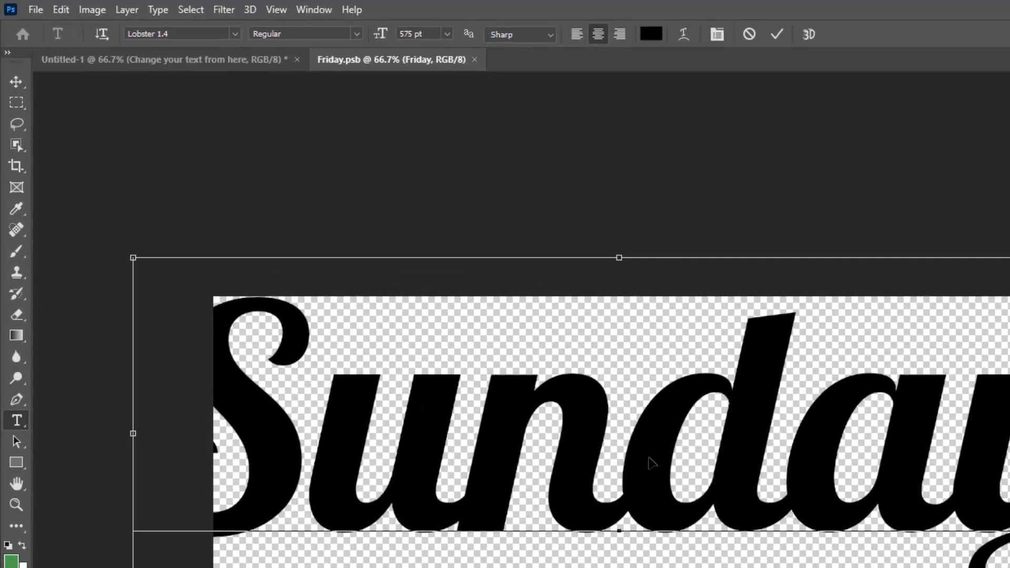
Set the font size of the whole Sunday text to 485 pt and commit the edit.
key("ctrl+a")
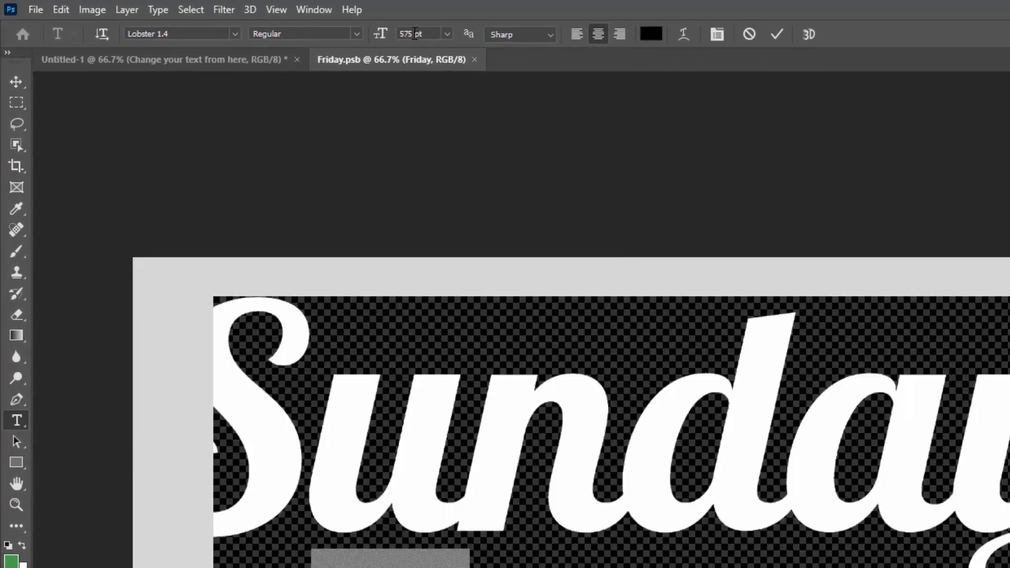
left_click_drag(410, 34, 386, 45)
type("48")
key("Return")
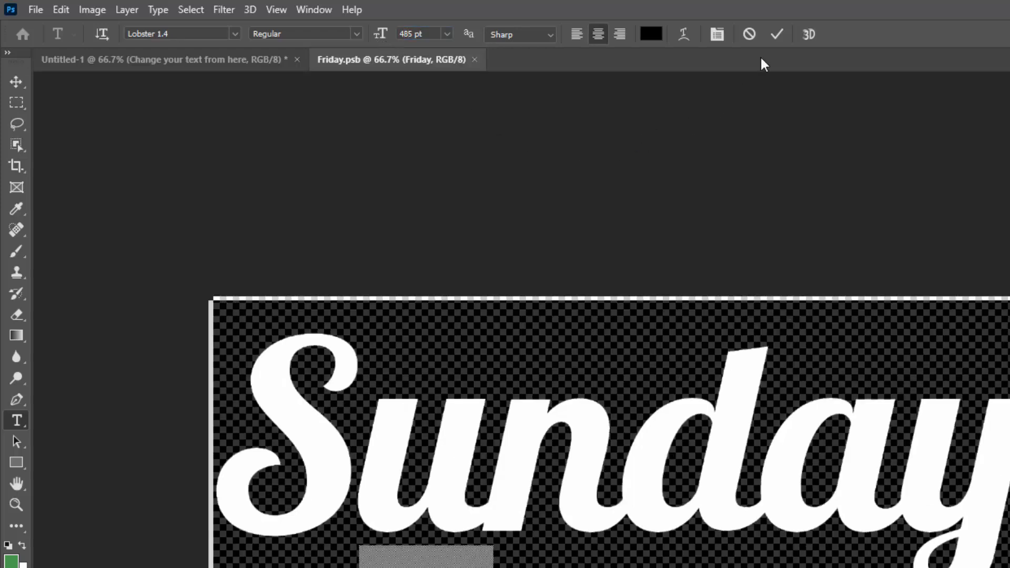
left_click(778, 35)
Close Friday.psb and save the changes so the styled document picks up the new text.
key("v")
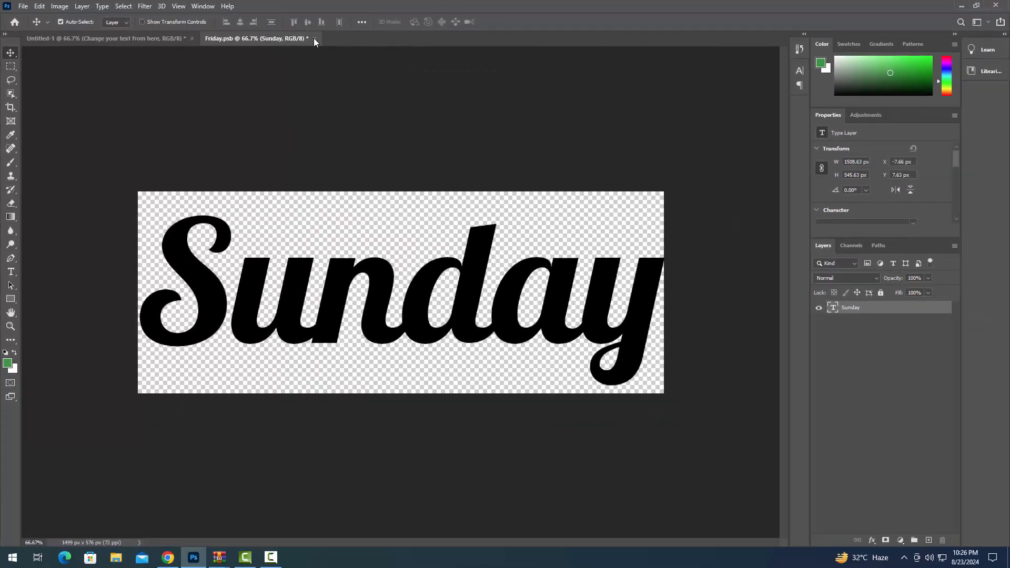
left_click(314, 38)
left_click(455, 208)
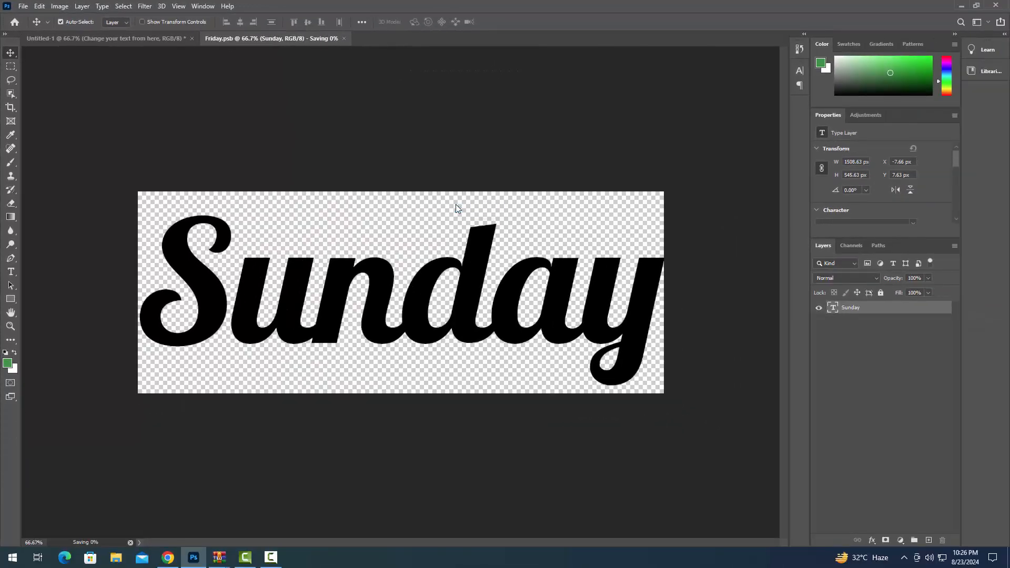